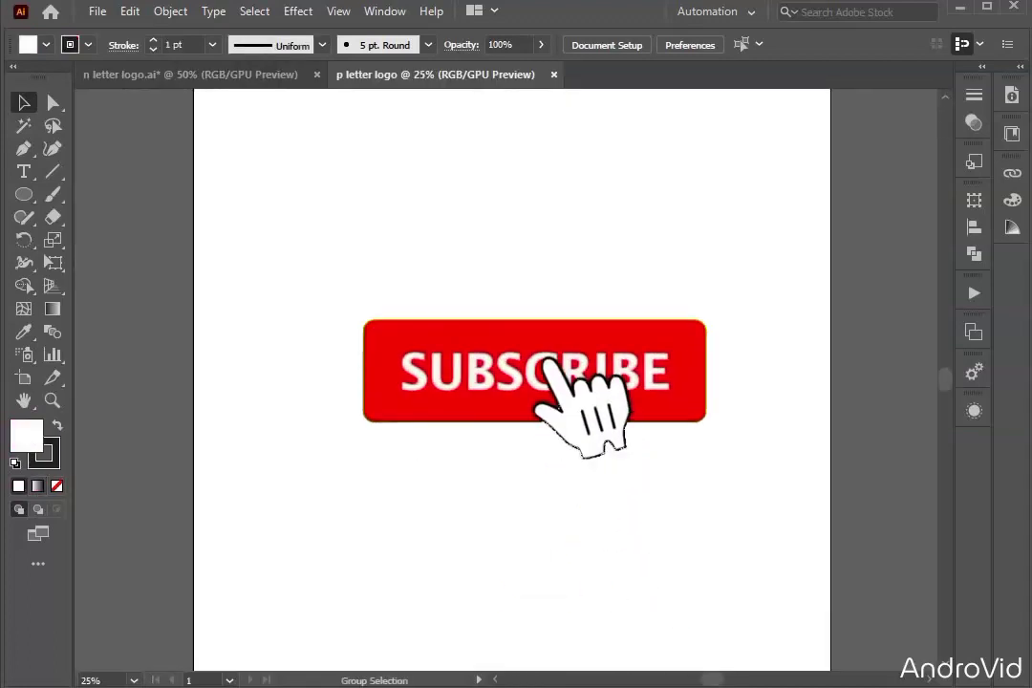
- Draw a vertical straight line with a 4 pt stroke near the artboard's left side
key("ctrl+=")
left_click(54, 173)
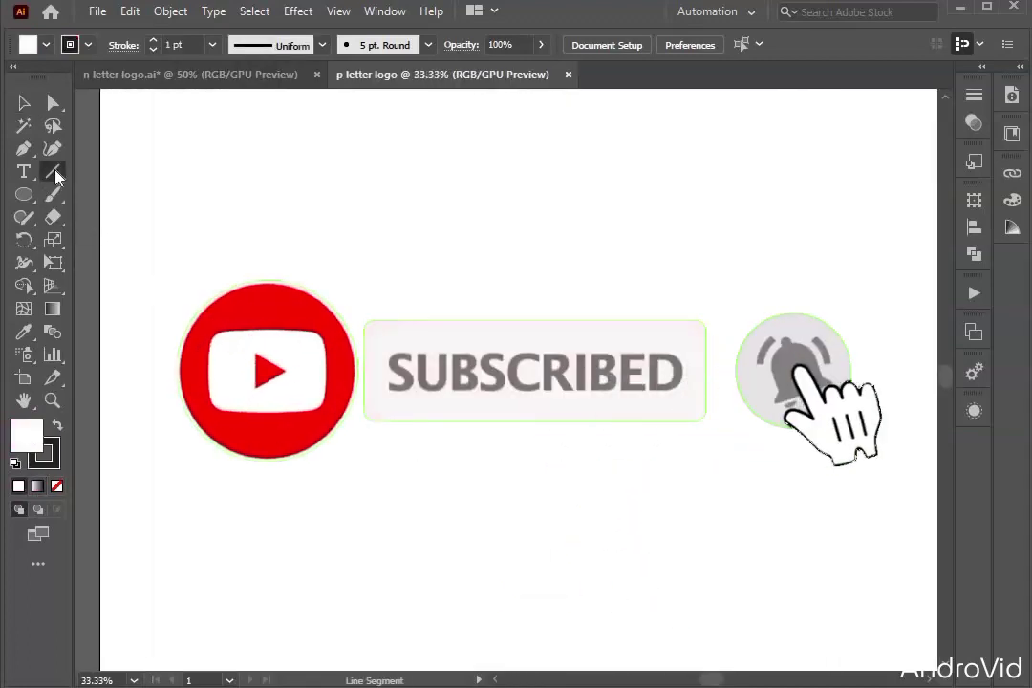
left_click(153, 41)
left_click(153, 41)
left_click(153, 41)
left_click_drag(244, 230, 243, 594)
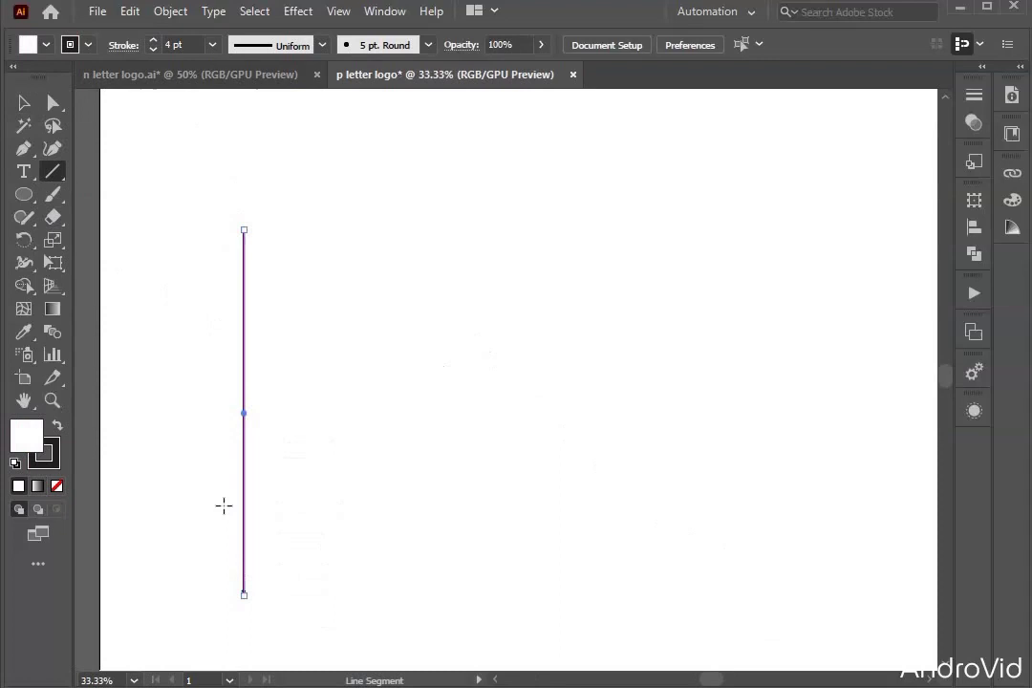
- Duplicate the vertical line sideways and repeat the copy until there are eight evenly spaced parallel lines
left_click_drag(245, 419, 281, 414)
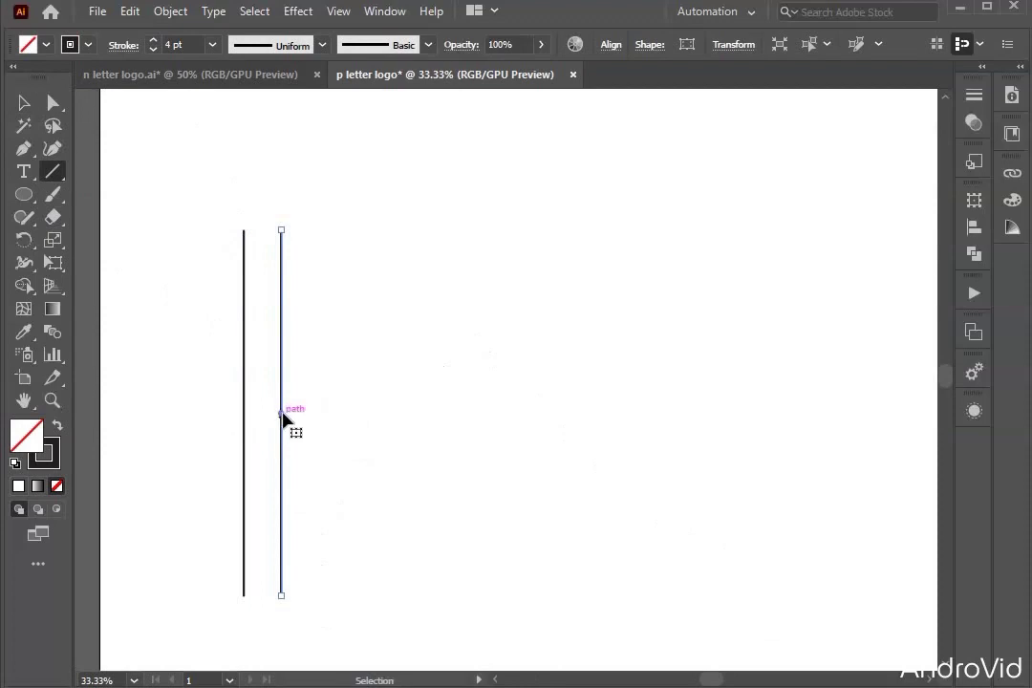
key("ctrl+d")
key("ctrl+d")
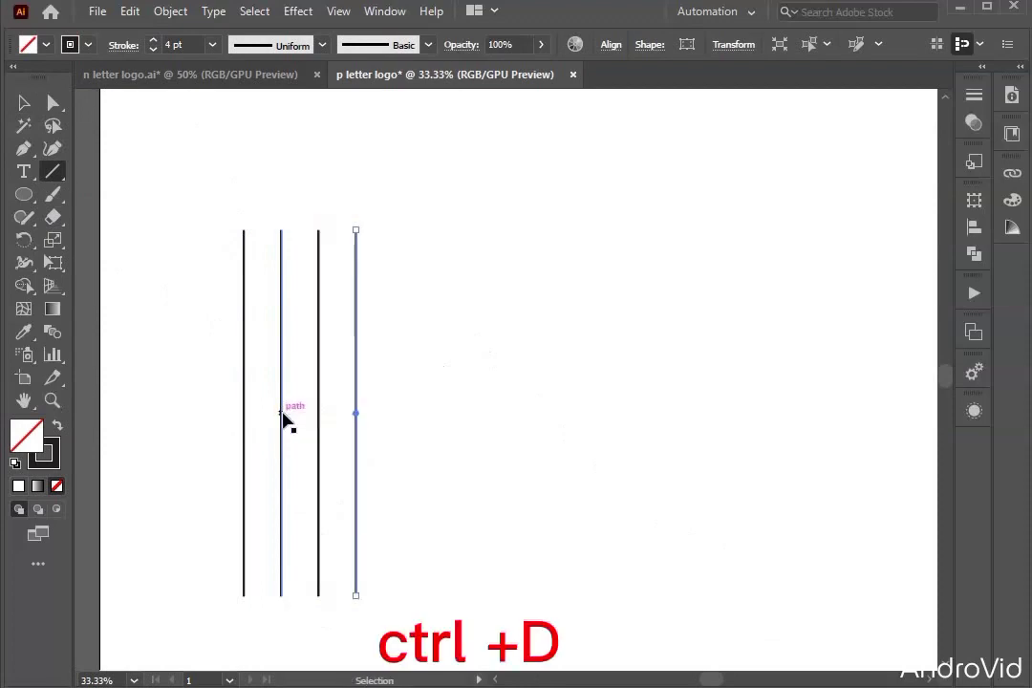
key("ctrl+d")
key("ctrl+d")
key("ctrl+d")
key("ctrl+d")
- Copy all eight vertical lines and paste the copy in back of the originals
left_click(25, 103)
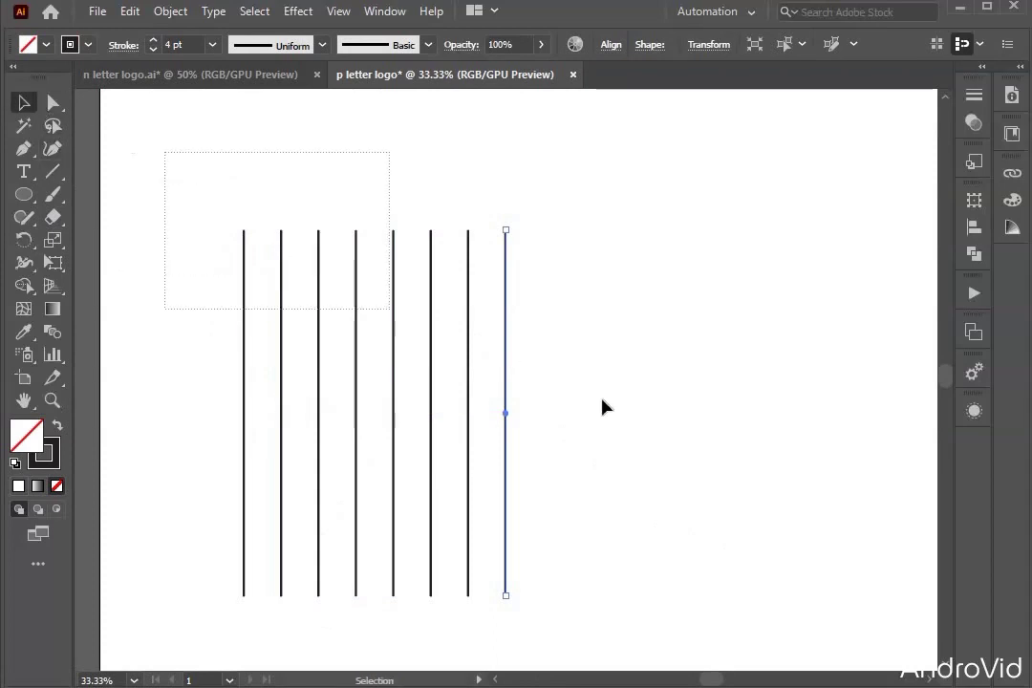
key("ctrl+a")
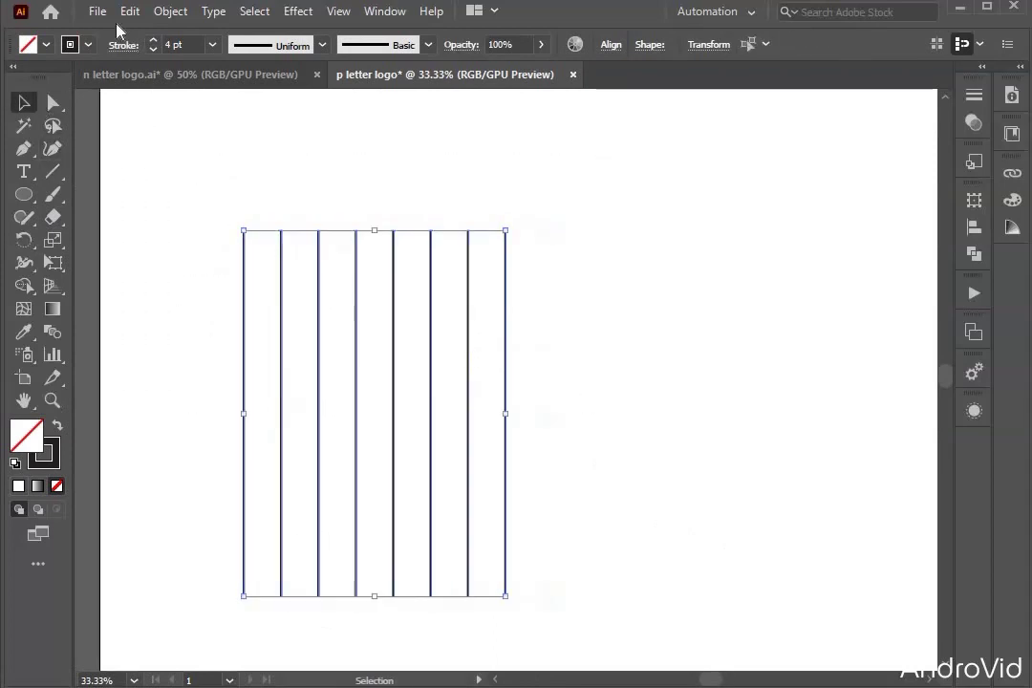
left_click(97, 11)
left_click(131, 11)
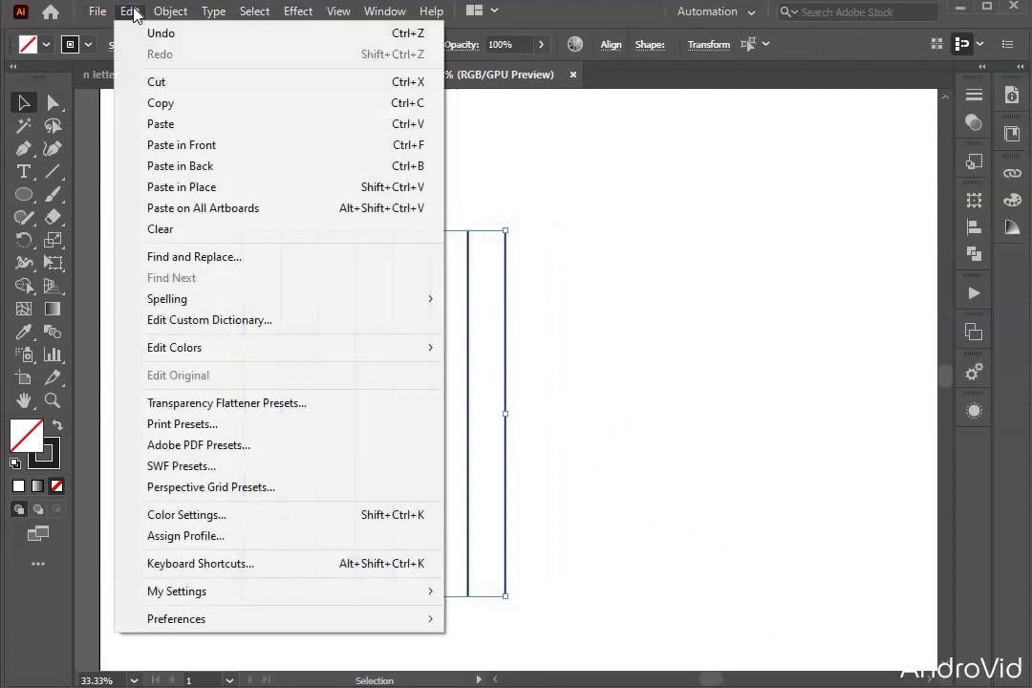
left_click(182, 103)
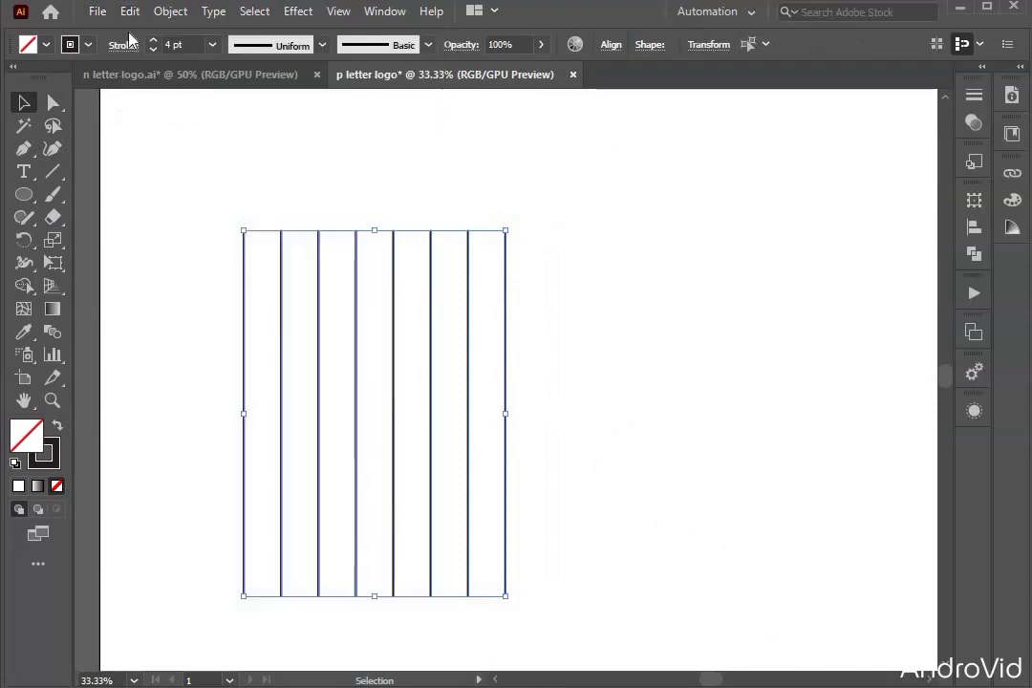
left_click(131, 13)
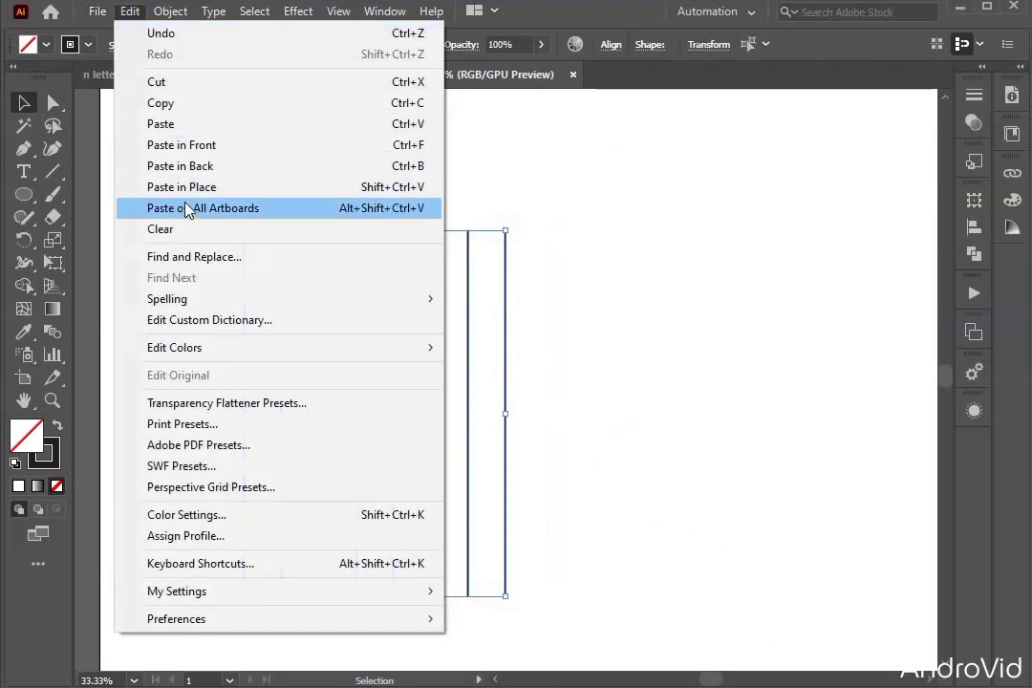
left_click(203, 167)
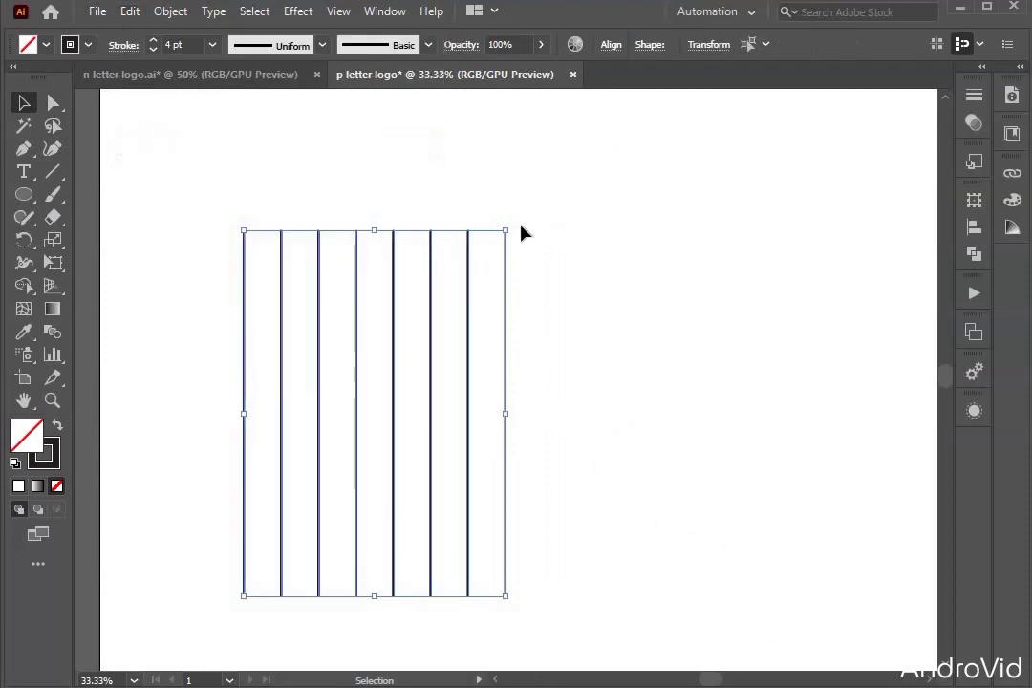
- Rotate the pasted lines 90 degrees so they cross the vertical ones as a square grid
left_click_drag(516, 222, 221, 225)
scroll(288, 269, "down", 2)
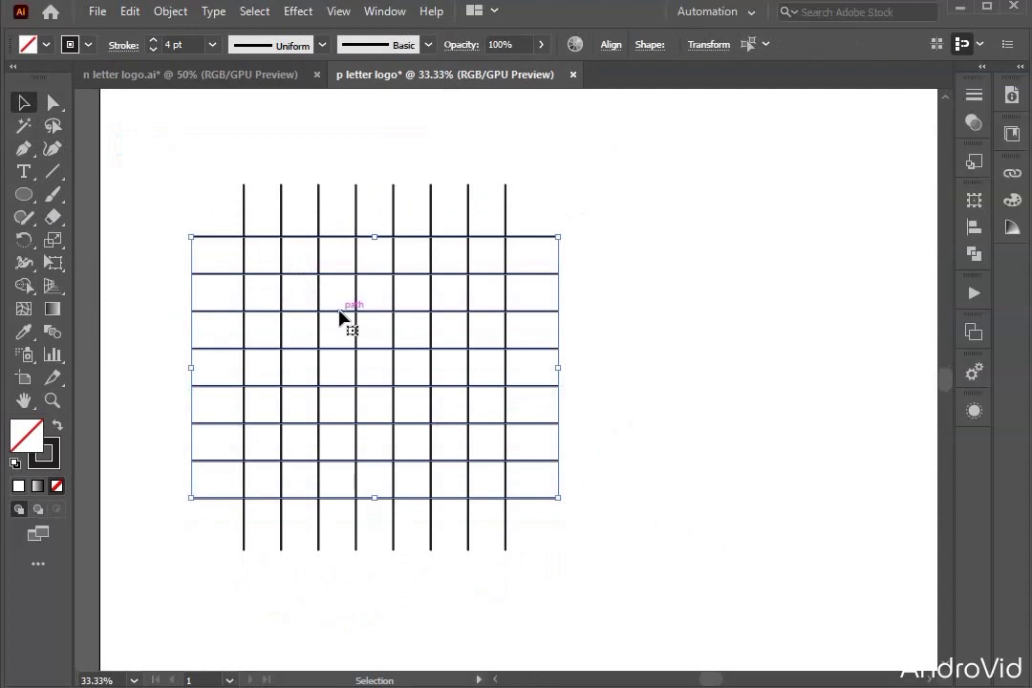
scroll(336, 308, "left", 1)
scroll(329, 304, "right", 1)
- Select the whole line grid, move it up and to the right on the artboard, and deselect it
left_click_drag(609, 530, 611, 536)
left_click_drag(467, 356, 597, 311)
scroll(733, 394, "right", 2)
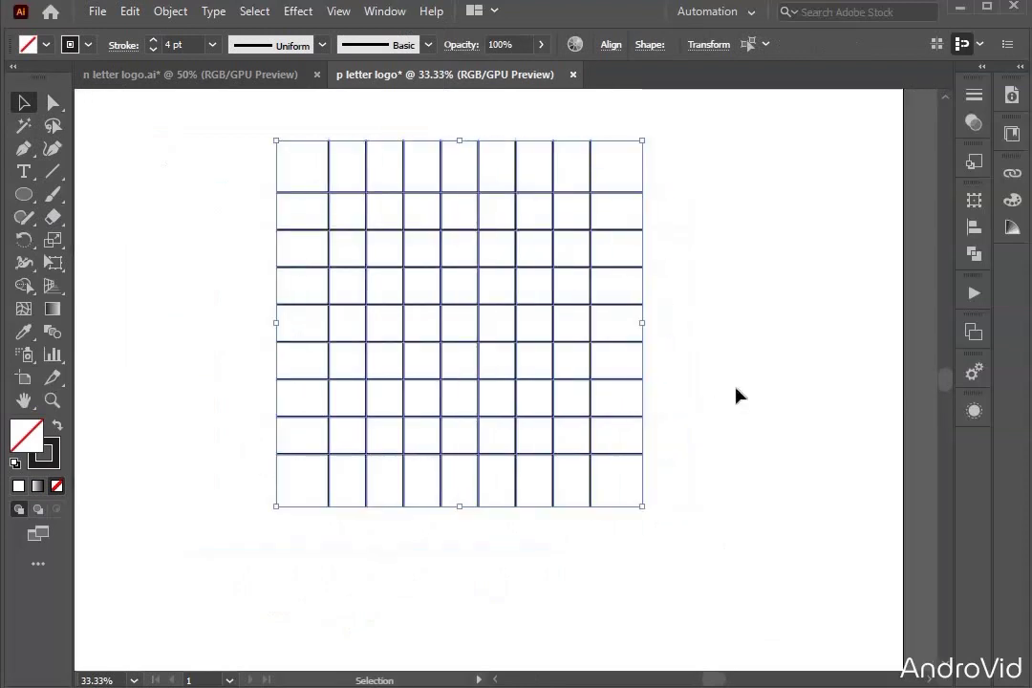
scroll(734, 387, "left", 1)
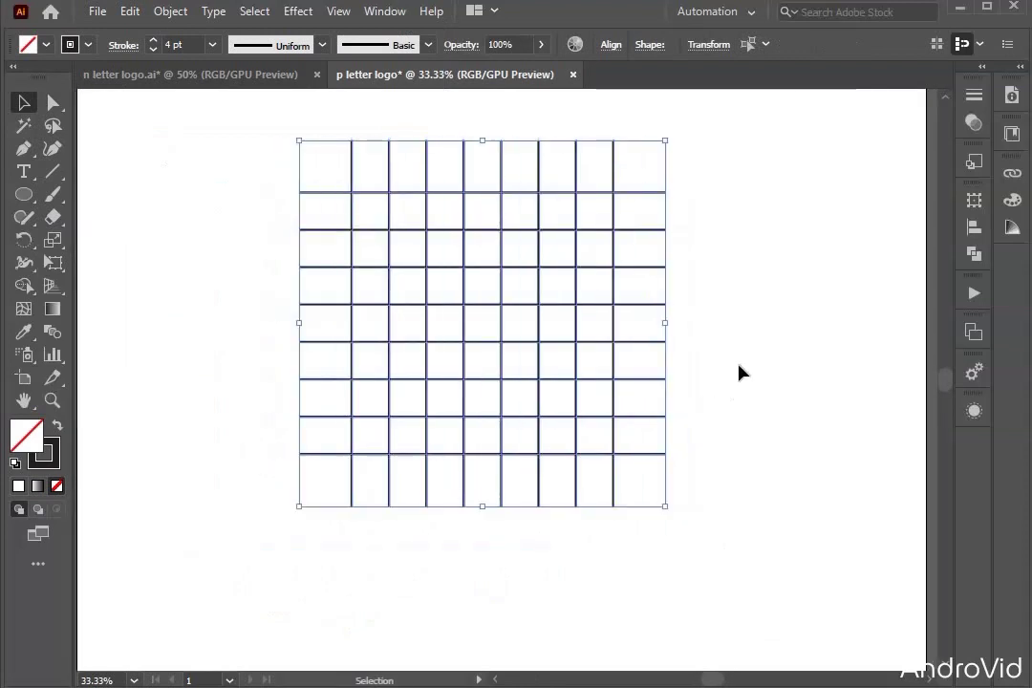
left_click(697, 391)
scroll(108, 208, "up", 1)
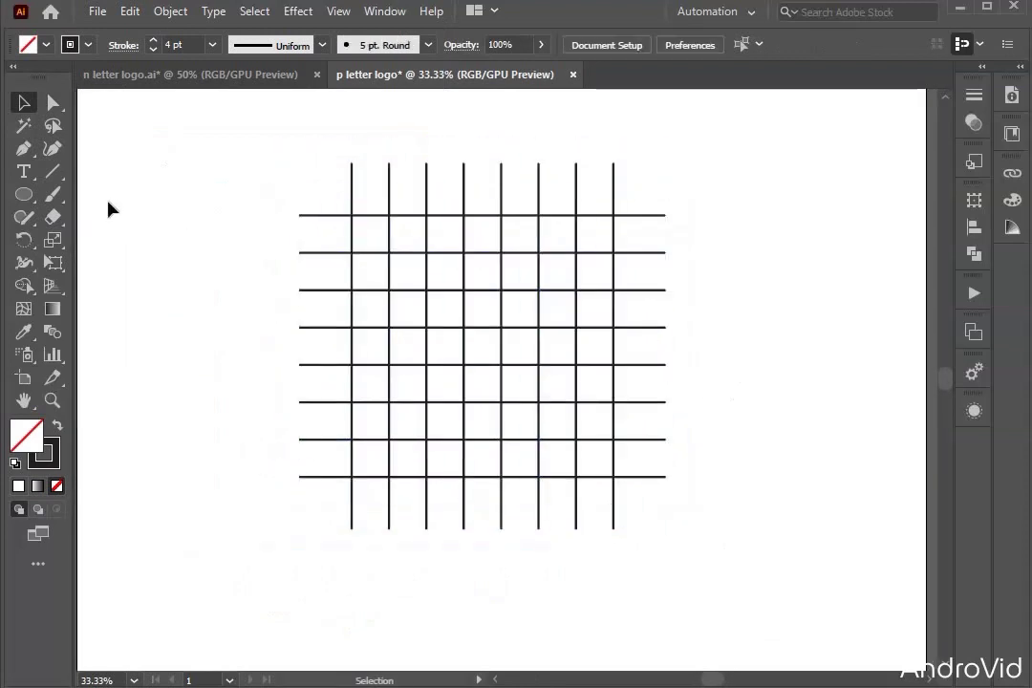
- Draw a 352 px circle spanning four by four cells in the grid's upper-left corner
left_click(22, 196)
left_click_drag(359, 219, 501, 340)
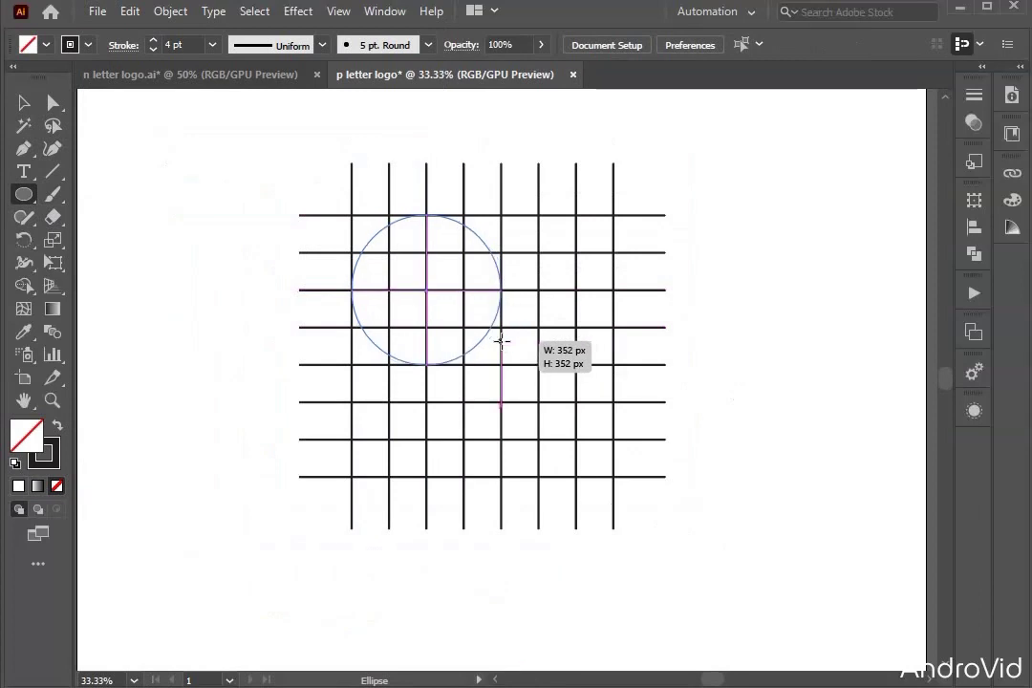
left_click_drag(502, 340, 500, 339)
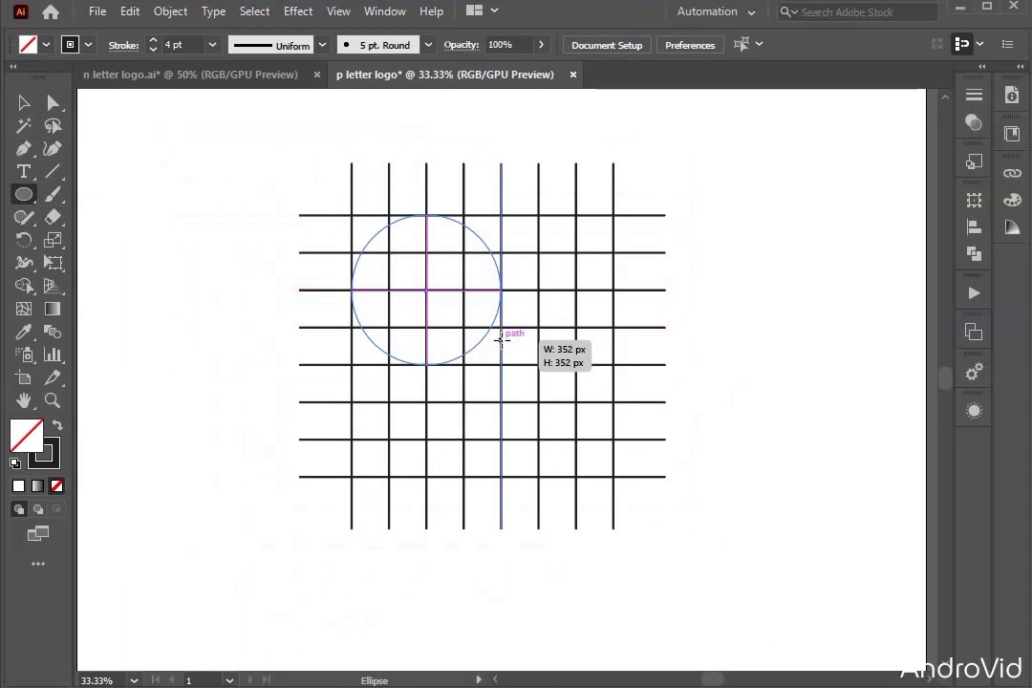
left_click_drag(502, 340, 502, 340)
key("v")
left_click(141, 163)
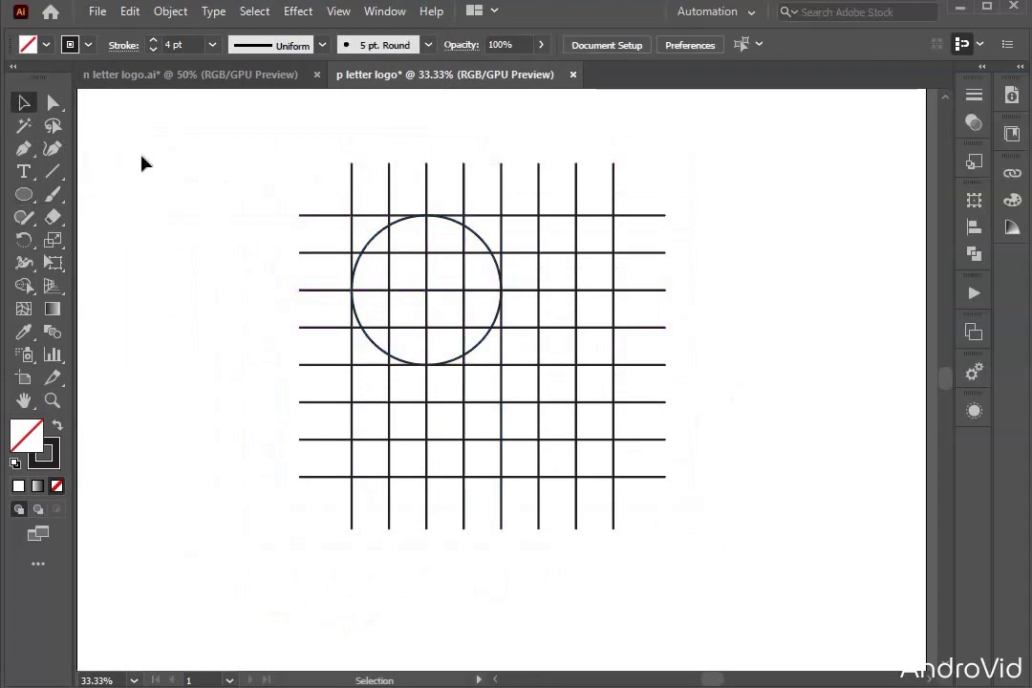
- Draw a 176 px circle spanning two by two cells at the centre of the large circle
left_click(24, 194)
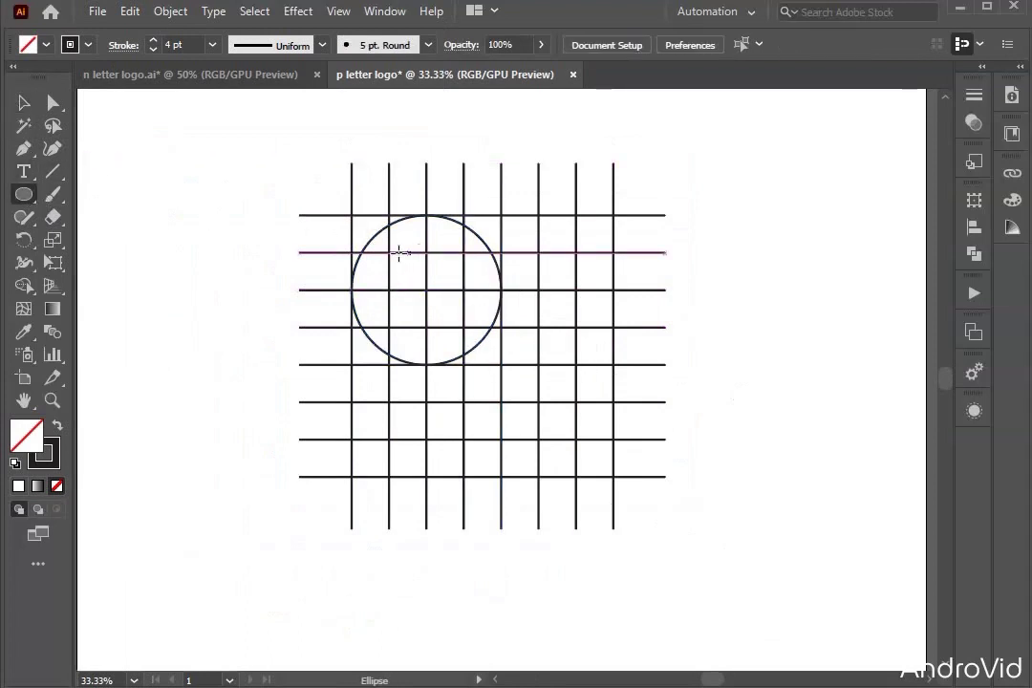
left_click_drag(389, 252, 462, 328)
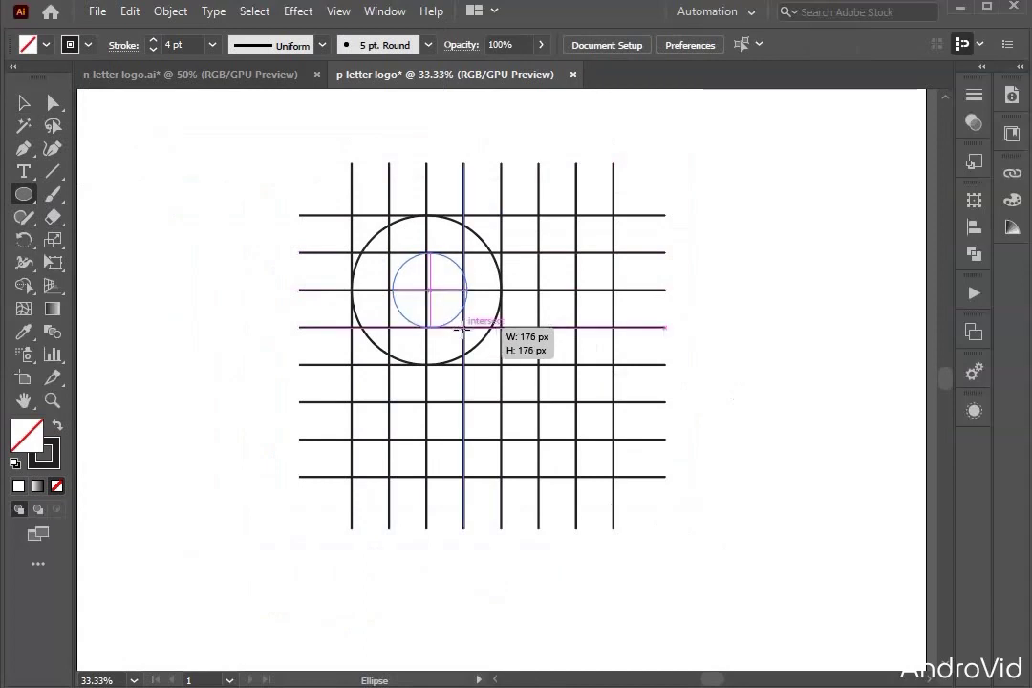
left_click_drag(462, 329, 460, 329)
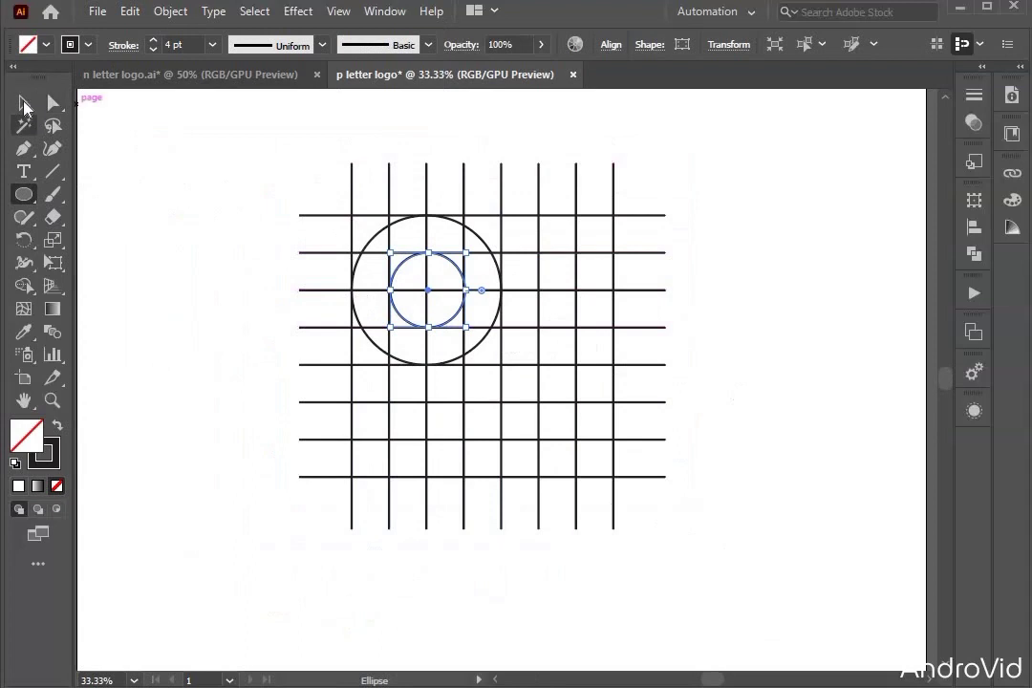
left_click(25, 104)
left_click(331, 307)
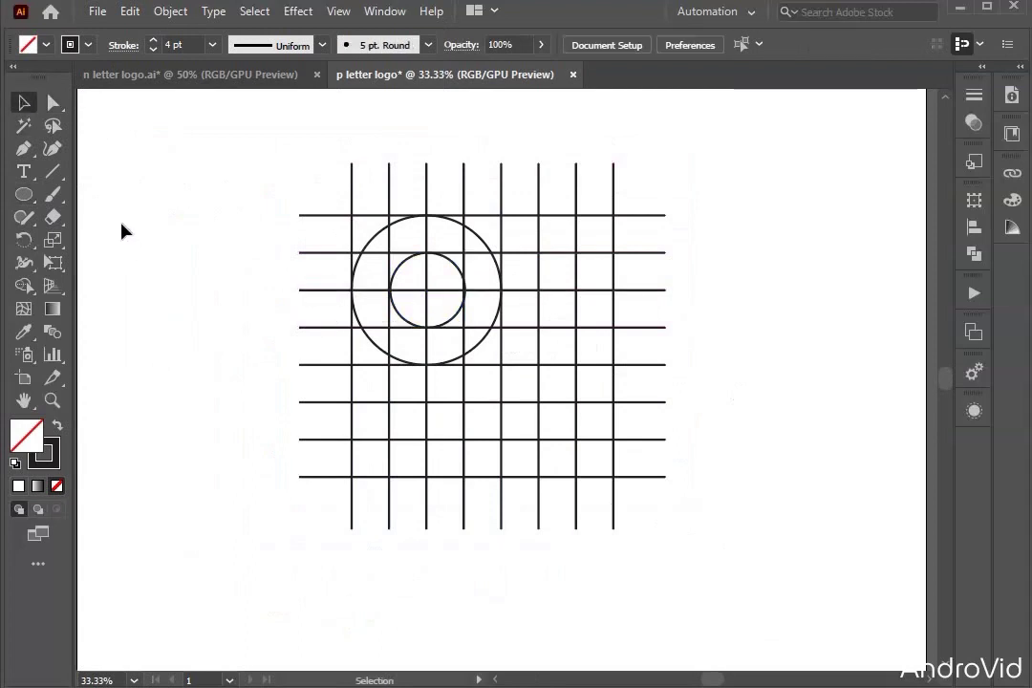
- Draw a third circle about three grid cells across and nudge it off-centre to the upper right, between the inner and outer circles
left_click(24, 193)
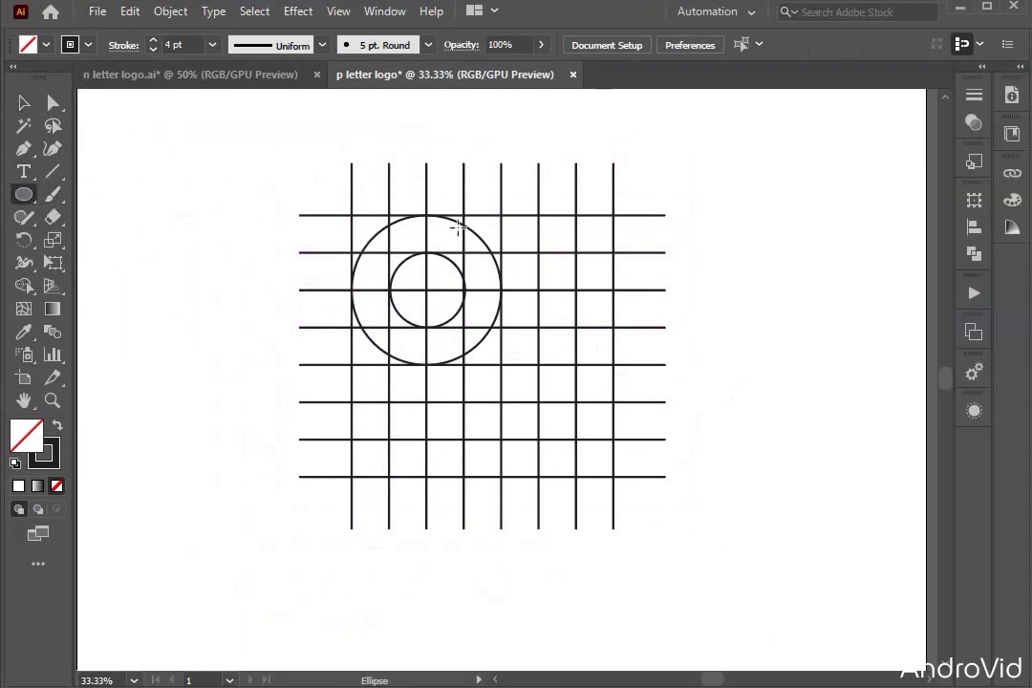
left_click_drag(469, 231, 425, 329)
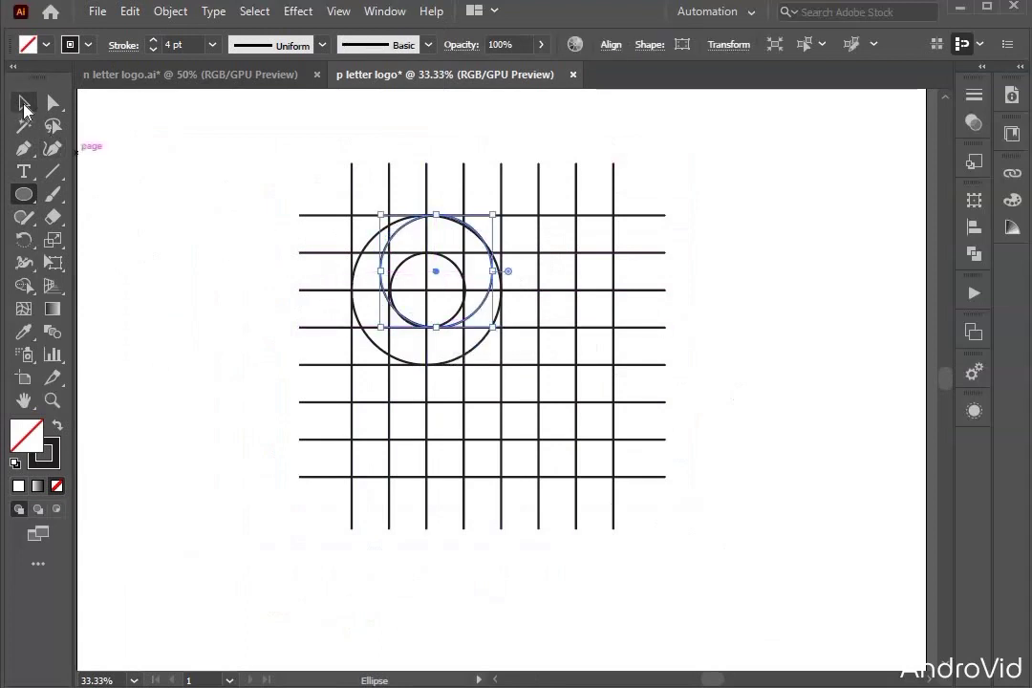
left_click(24, 103)
left_click_drag(392, 282, 395, 279)
key("Right")
key("Down")
key("Down")
key("Left")
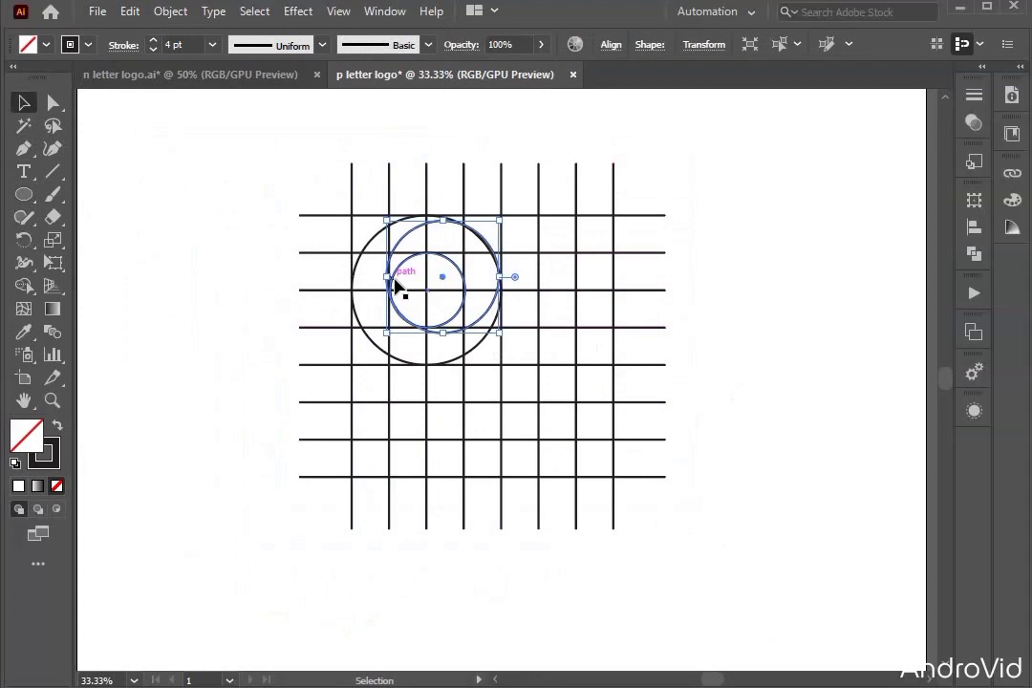
key("Left")
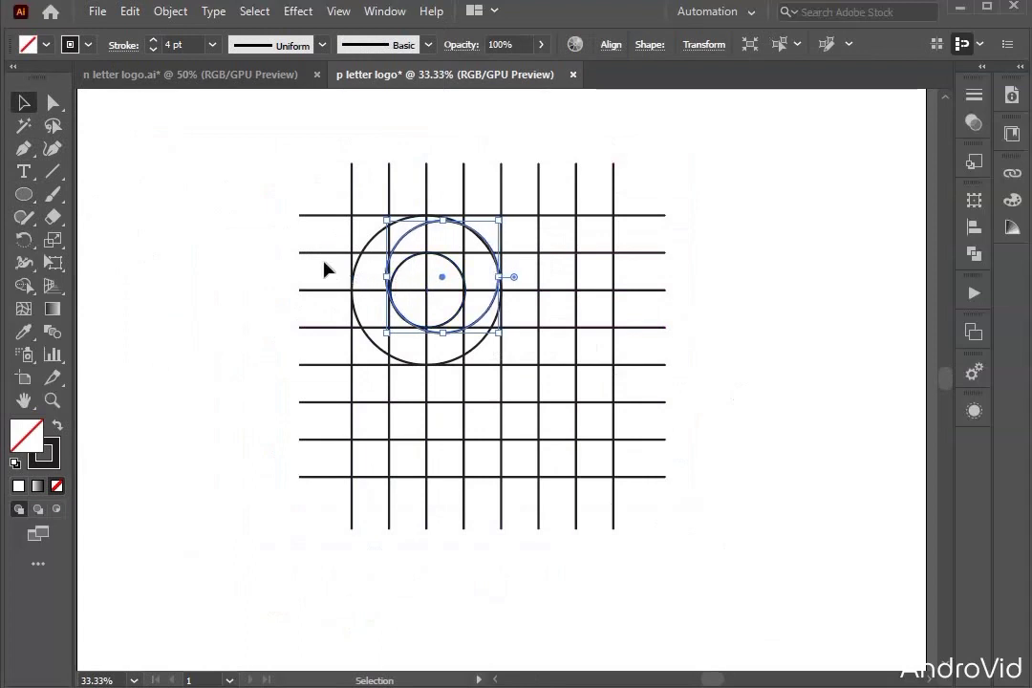
key("Up")
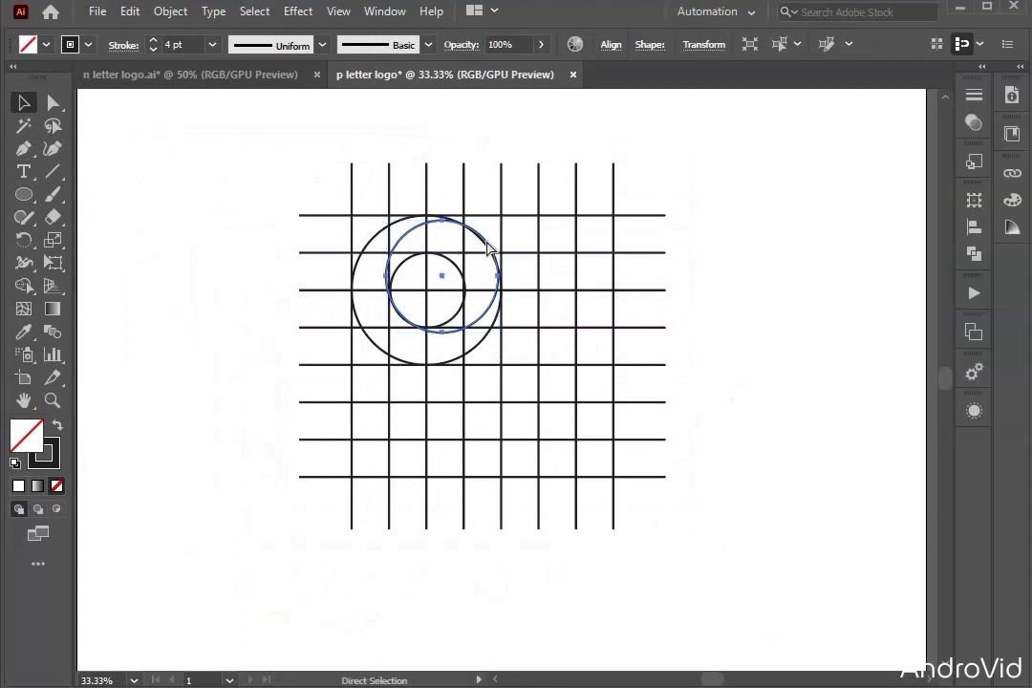
- Draw a short vertical line from inside the small circle's lower left to just below the large circle
key("ctrl+1")
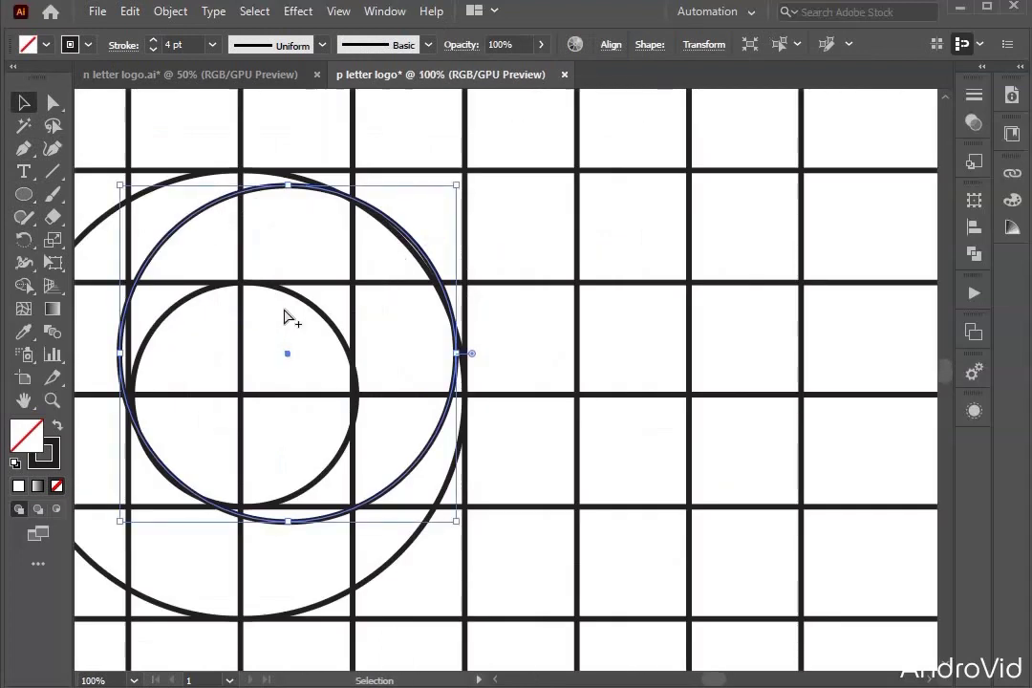
scroll(284, 318, "down", 1)
scroll(277, 315, "left", 2)
scroll(272, 310, "down", 1)
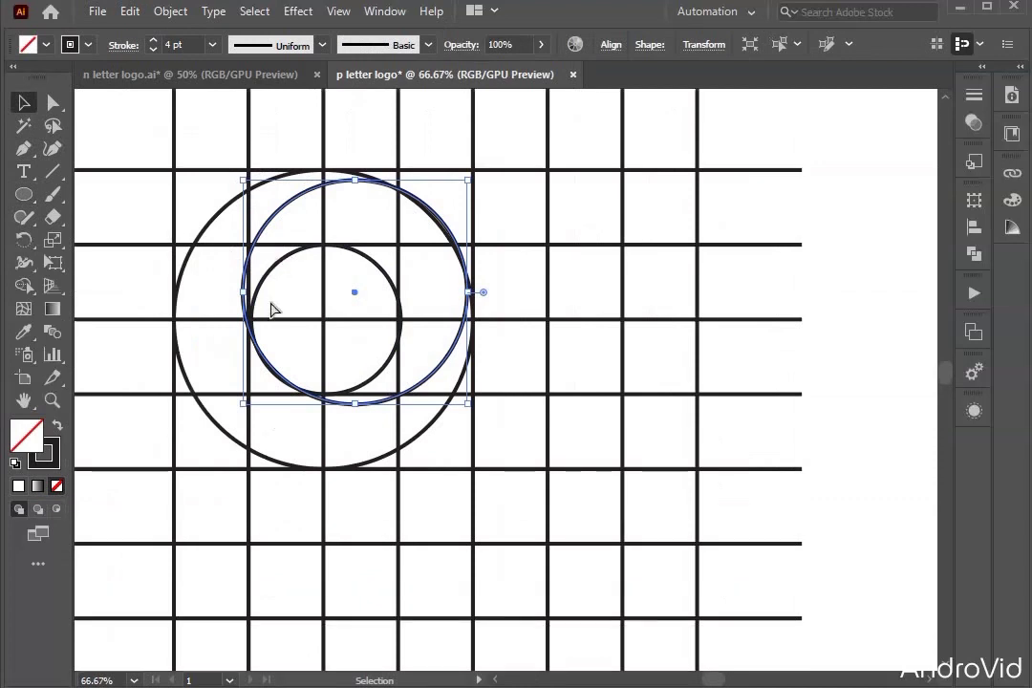
scroll(220, 238, "left", 3)
left_click(89, 144)
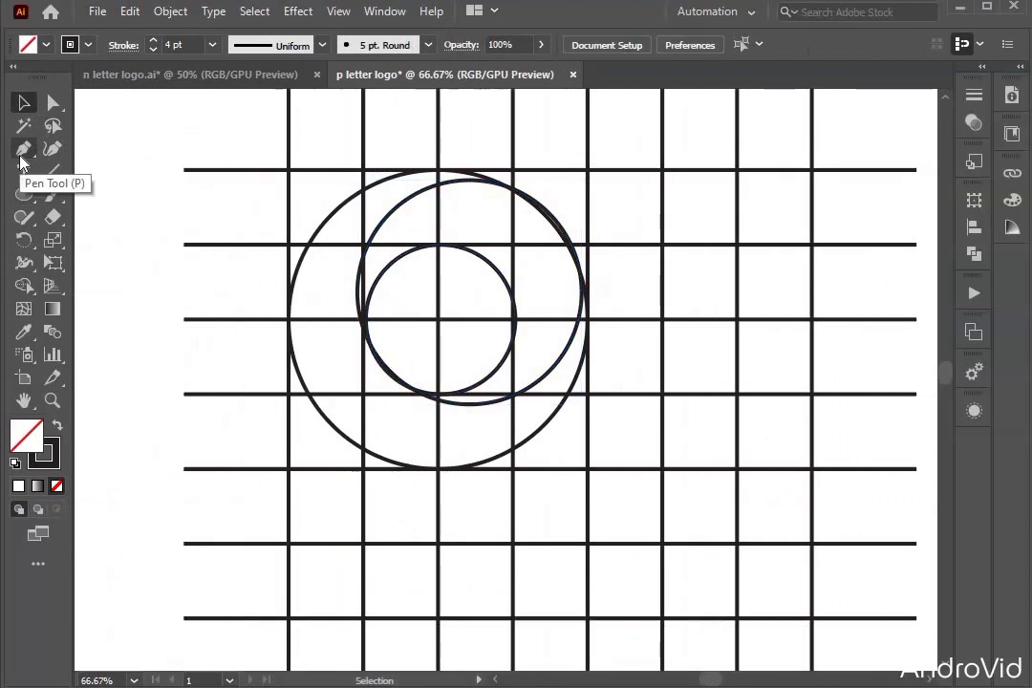
left_click(53, 172)
scroll(353, 368, "right", 1)
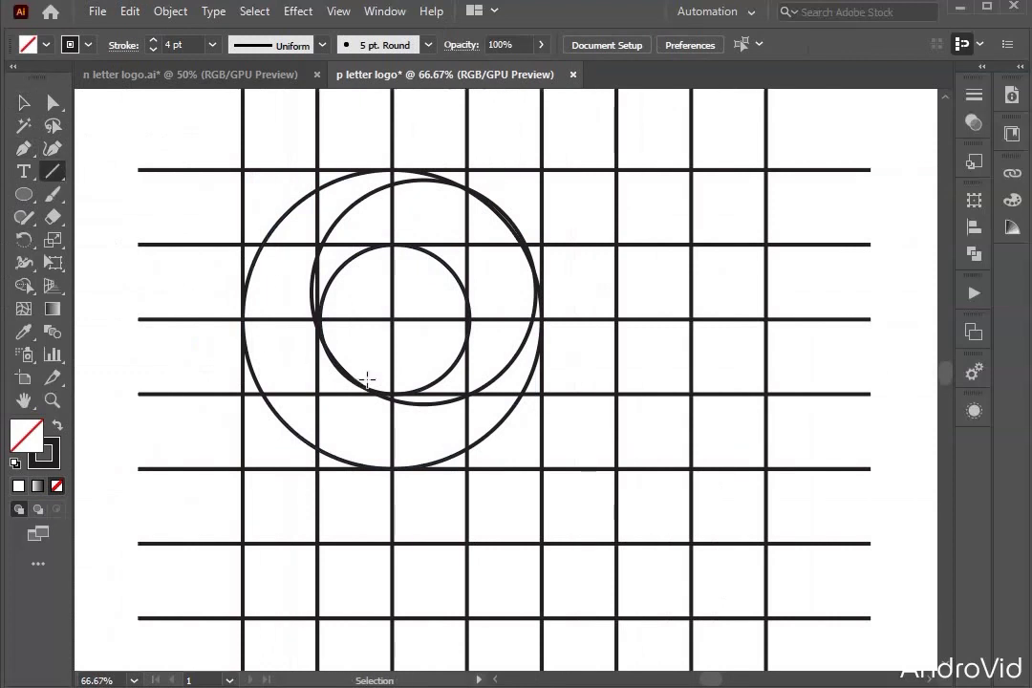
left_click_drag(365, 364, 356, 507)
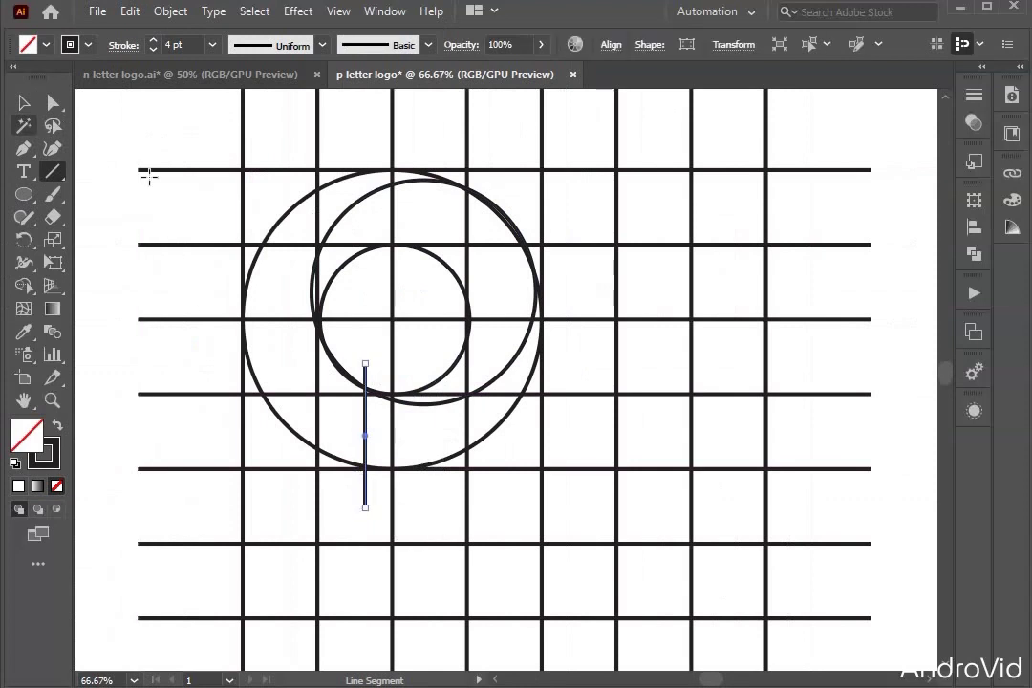
- Select the whole drawing: all grid lines, the three circles and the short vertical line
key("ctrl+minus")
key("ctrl+minus")
scroll(167, 174, "up", 3)
key("v")
left_click(121, 141)
left_click_drag(121, 132, 468, 511)
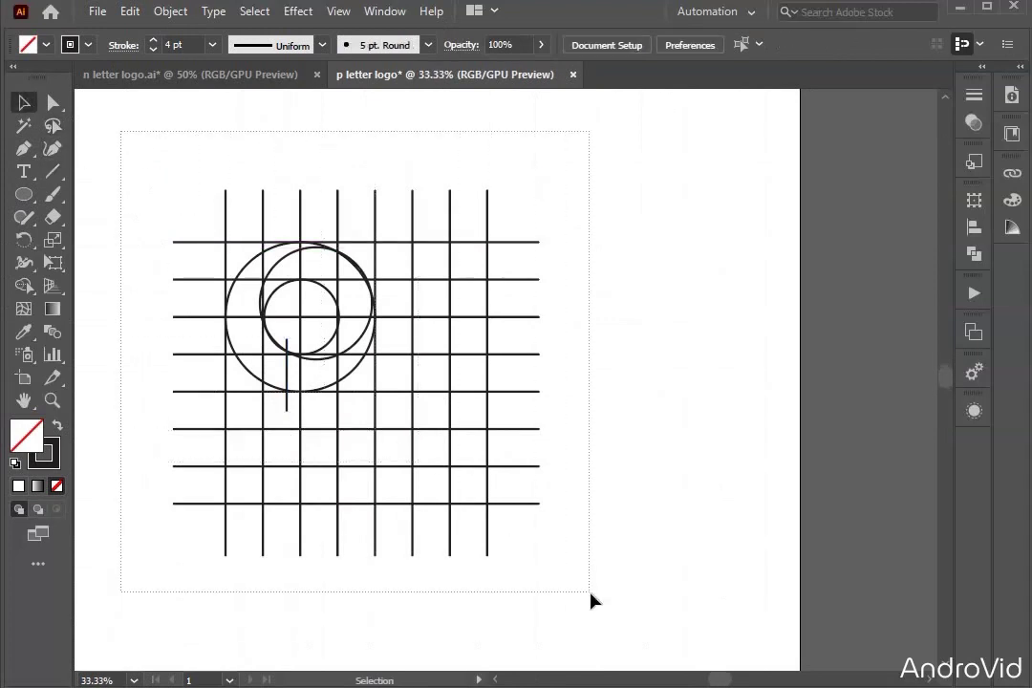
left_click_drag(590, 600, 590, 600)
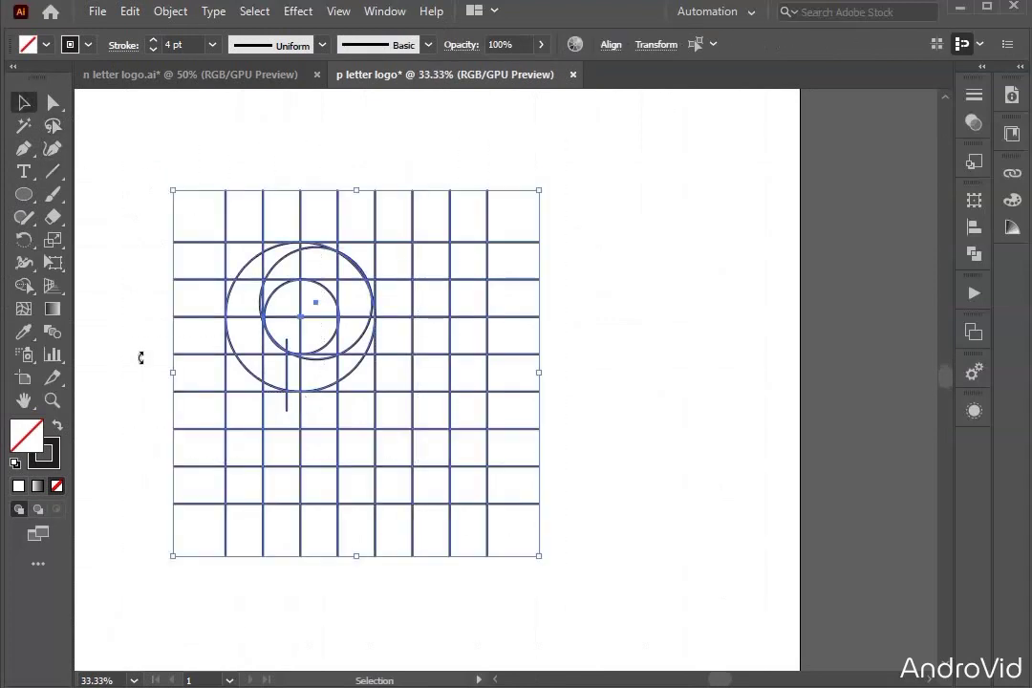
- Activate the Shape Builder and set the fill colour to dark brown 2B1111
left_click(21, 286)
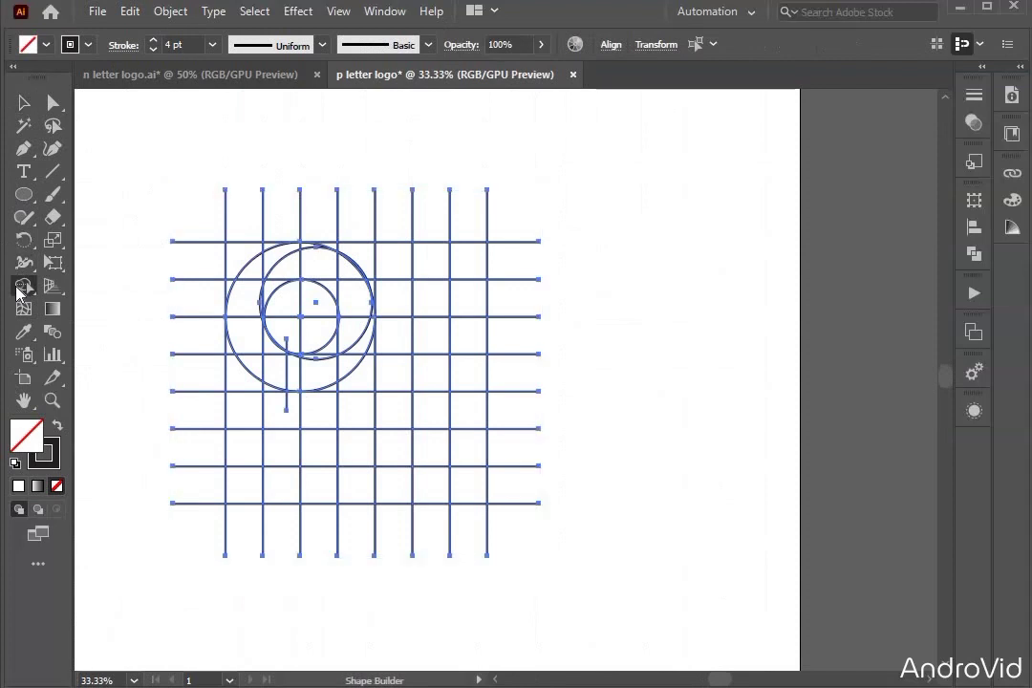
double_click(19, 437)
left_click(548, 424)
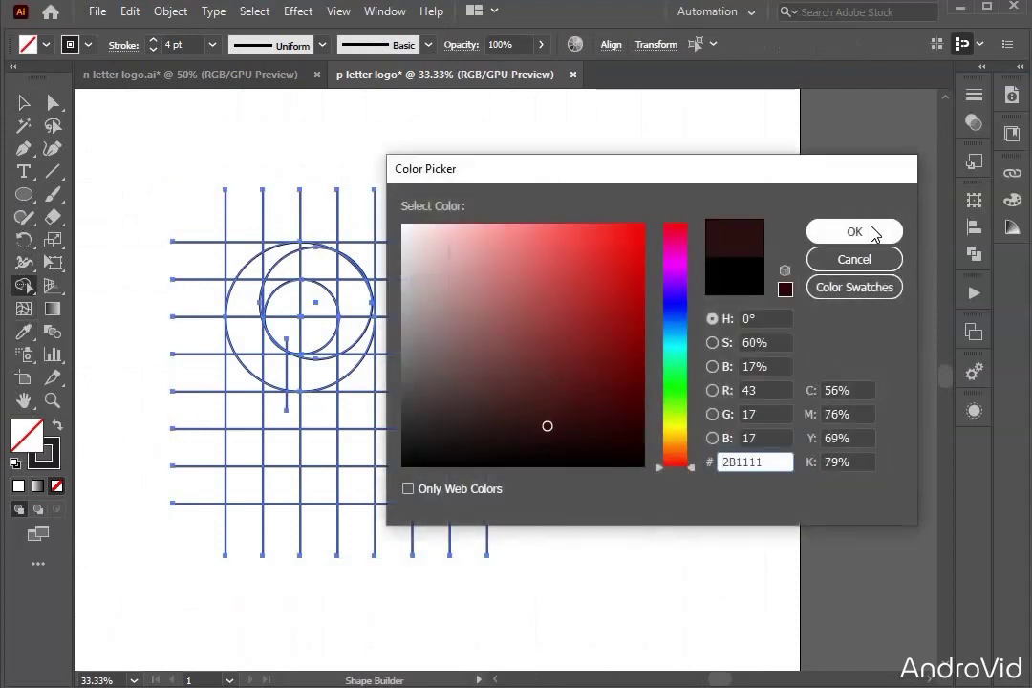
left_click(869, 232)
- Merge the first grid column and the crescent between the large and off-centre circles into the P's stem, including the crescent's upper-right tip
mouse_move(320, 486)
left_mouse_down()
mouse_move(320, 399)
mouse_move(308, 368)
mouse_move(320, 368)
mouse_move(308, 350)
mouse_move(378, 327)
left_mouse_up()
scroll(309, 350, "up", 2)
scroll(453, 309, "up", 3)
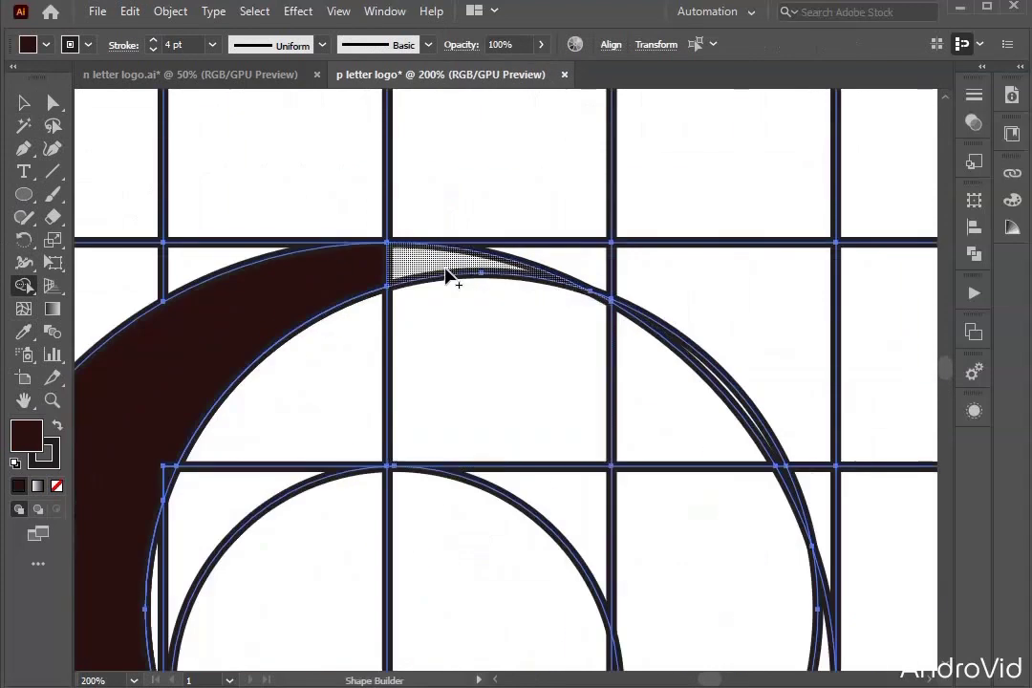
mouse_move(445, 270)
left_mouse_down()
mouse_move(391, 269)
mouse_move(361, 296)
left_mouse_up()
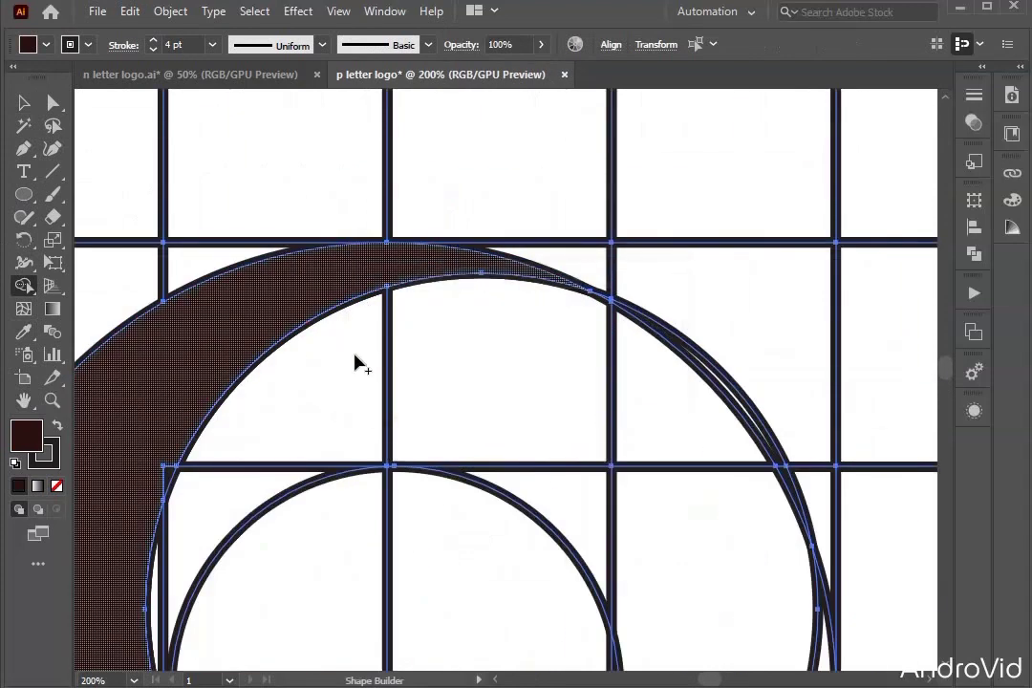
- Merge the regions between the small and off-centre circles, from the stem's inner edge around to the lower right, into the P's bowl
scroll(318, 387, "down", 2)
scroll(318, 387, "down", 2)
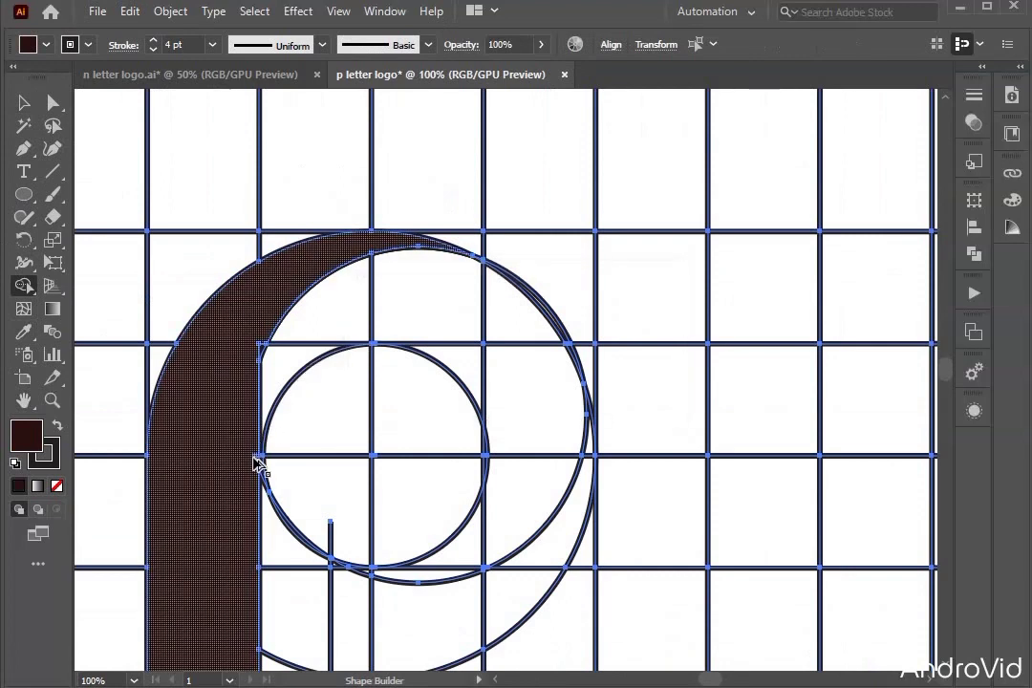
scroll(258, 463, "up", 3)
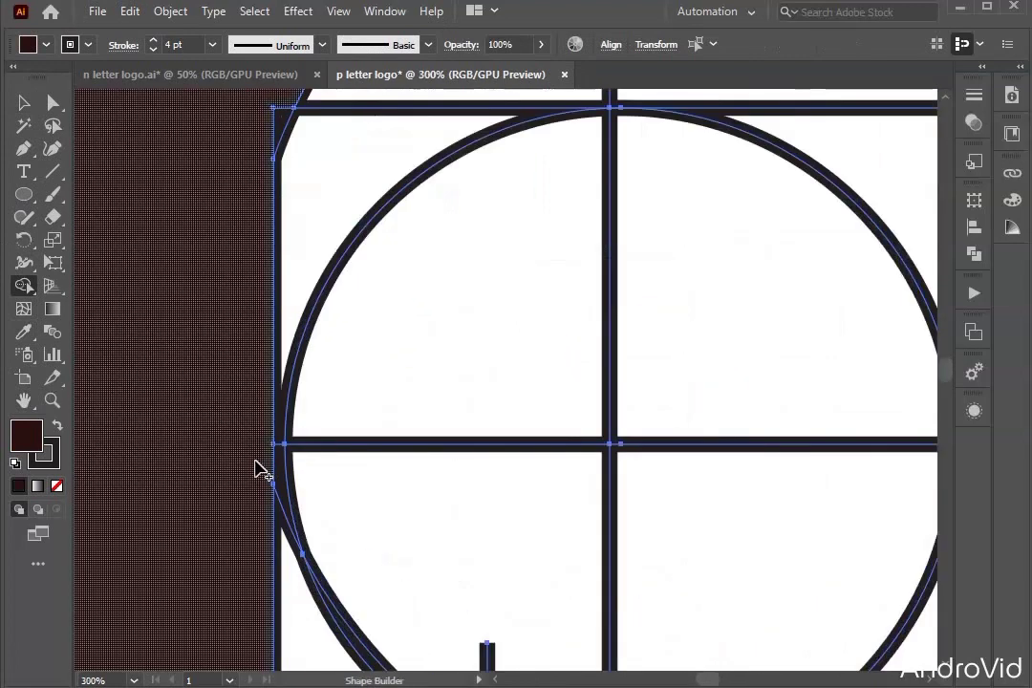
scroll(257, 468, "up", 5)
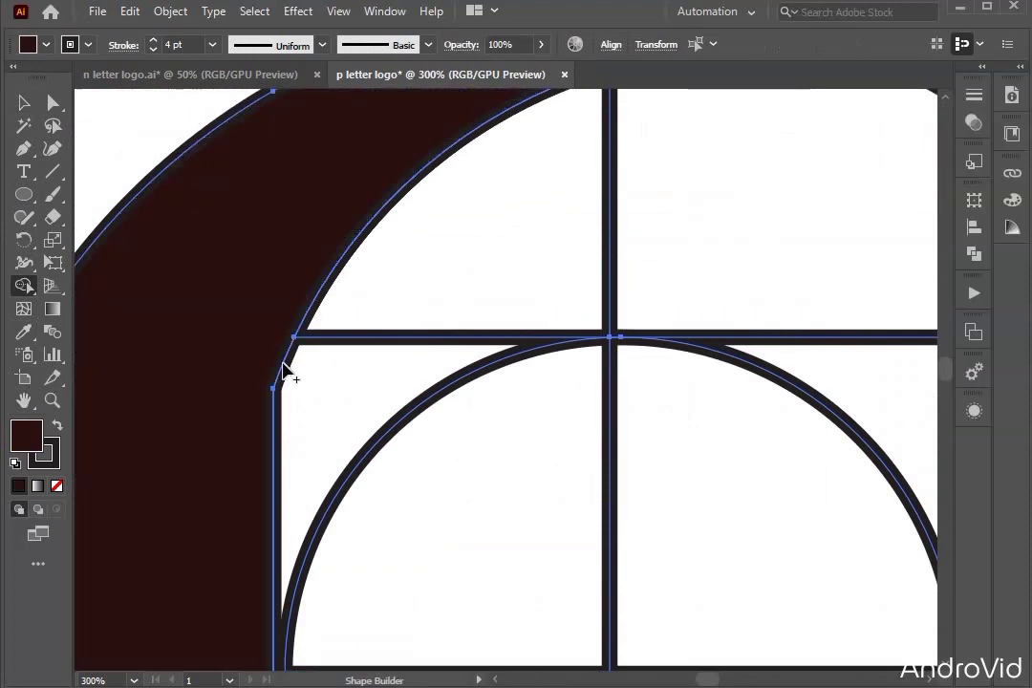
scroll(283, 361, "down", 3)
left_click_drag(292, 392, 331, 332)
mouse_move(414, 320)
left_mouse_down()
mouse_move(502, 364)
mouse_move(543, 460)
mouse_move(516, 542)
mouse_move(444, 590)
mouse_move(511, 467)
left_mouse_up()
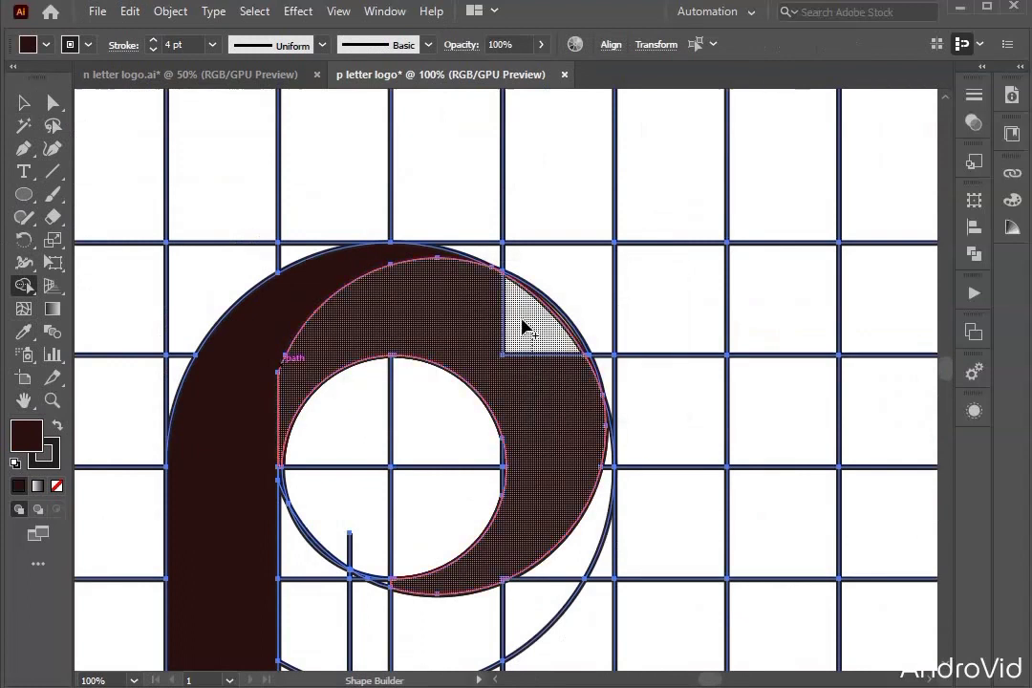
- Remove the circle arcs and the thin sliver between the stem and the short vertical line at the bowl's lower left
scroll(282, 456, "down", 3)
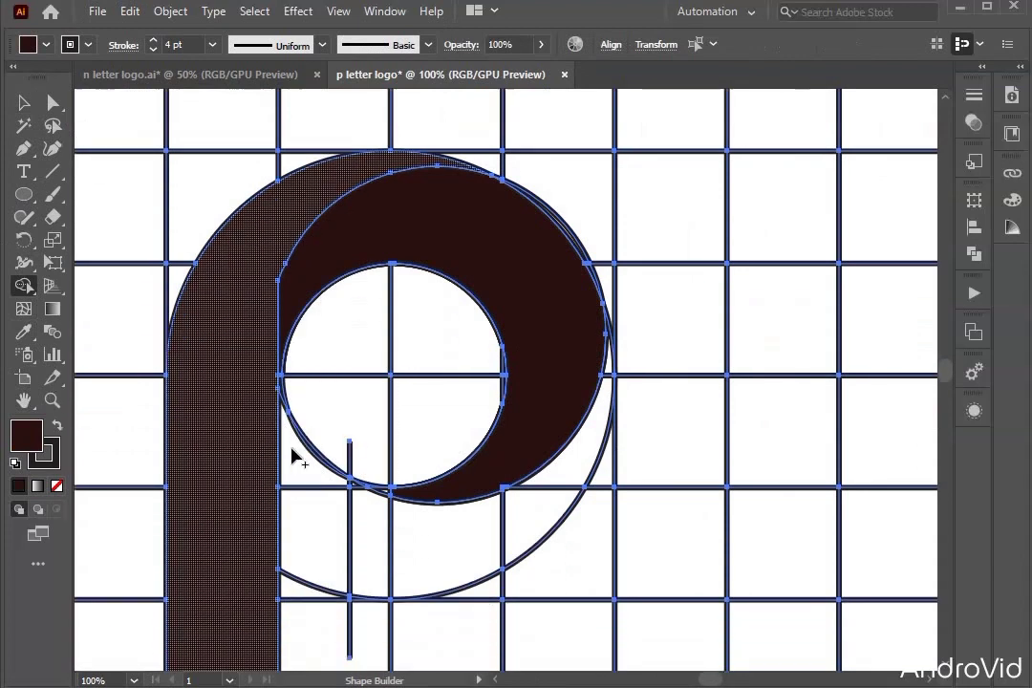
scroll(286, 394, "up", 3)
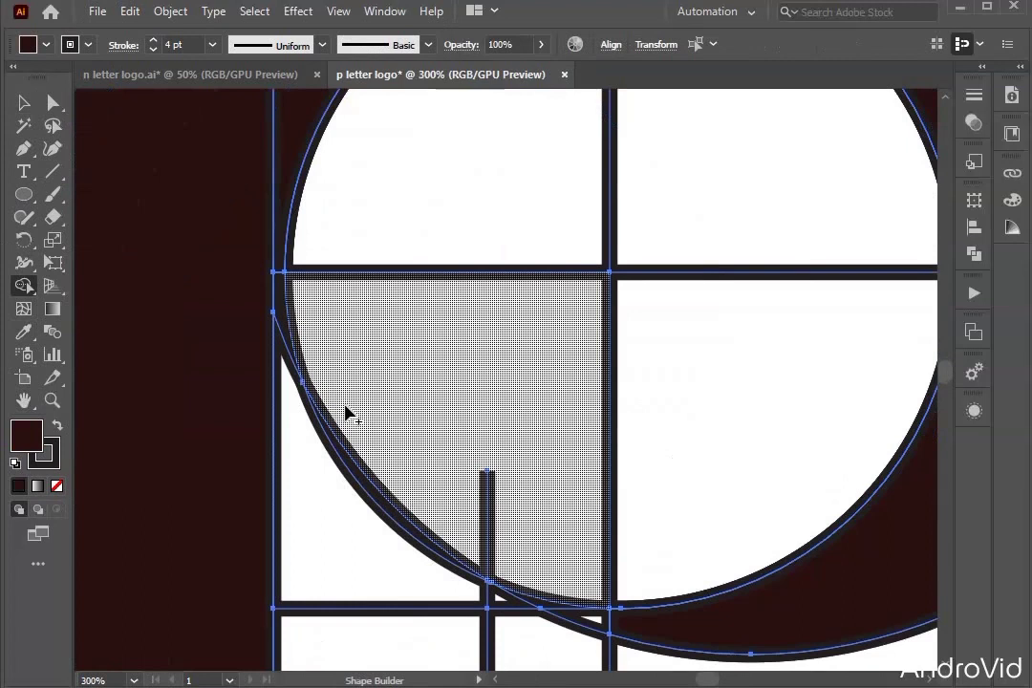
mouse_move(286, 358)
left_mouse_down()
mouse_move(304, 329)
mouse_move(306, 366)
left_mouse_up()
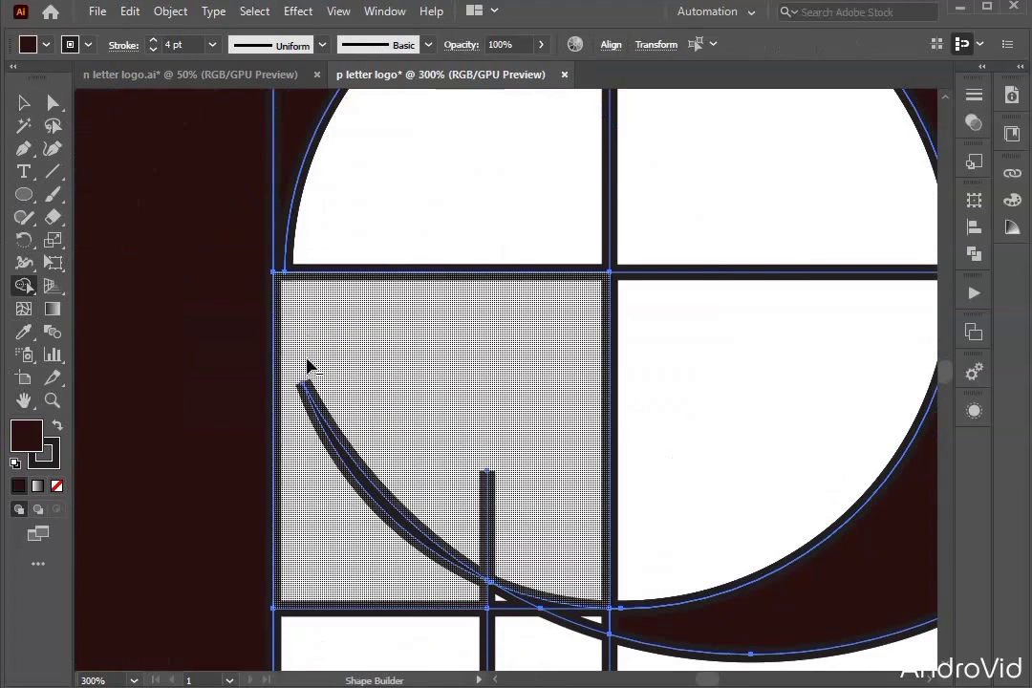
left_click(391, 467, "alt")
scroll(389, 461, "up", 1)
scroll(421, 478, "down", 3)
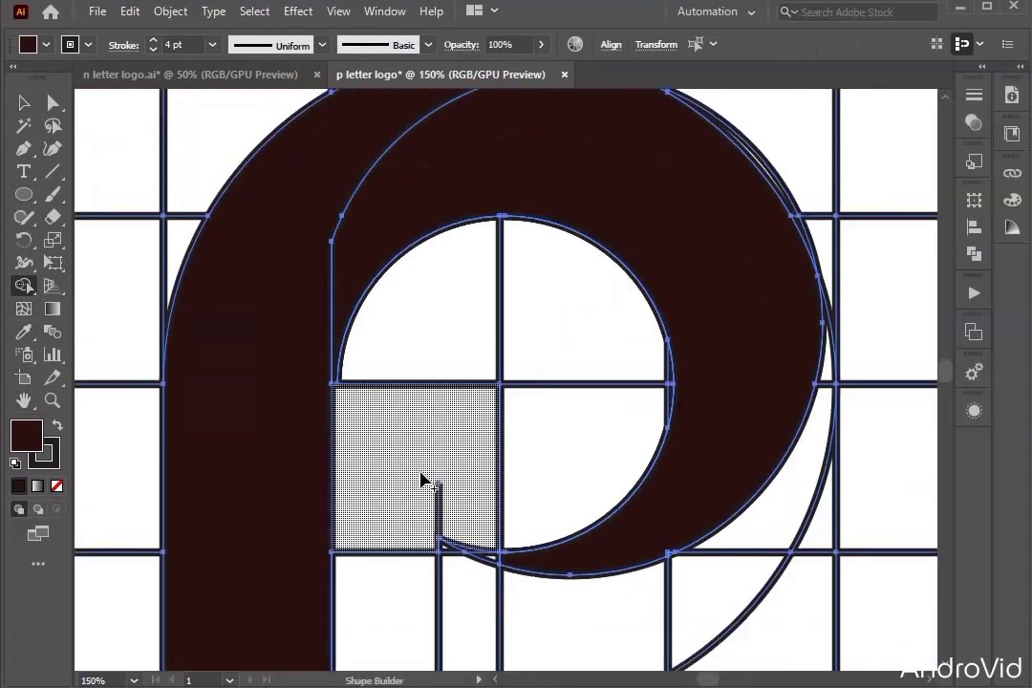
- Merge the small pieces at the bowl's lower-left tip into the bowl, up to the short vertical line
scroll(394, 487, "up", 1)
scroll(341, 522, "up", 3)
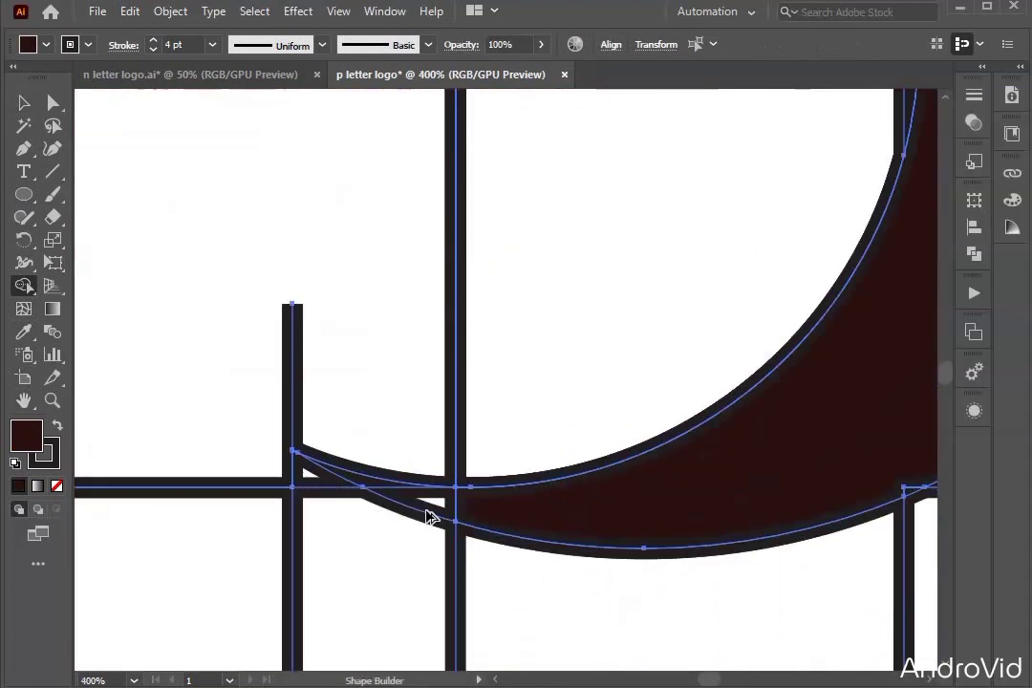
scroll(428, 516, "up", 2)
mouse_move(586, 514)
left_mouse_down()
mouse_move(457, 506)
mouse_move(353, 462)
mouse_move(344, 472)
left_mouse_up()
- Merge the regions below the bowl's tip, from the short vertical line rightward inside the large circle, into a dark shape
scroll(346, 472, "down", 6)
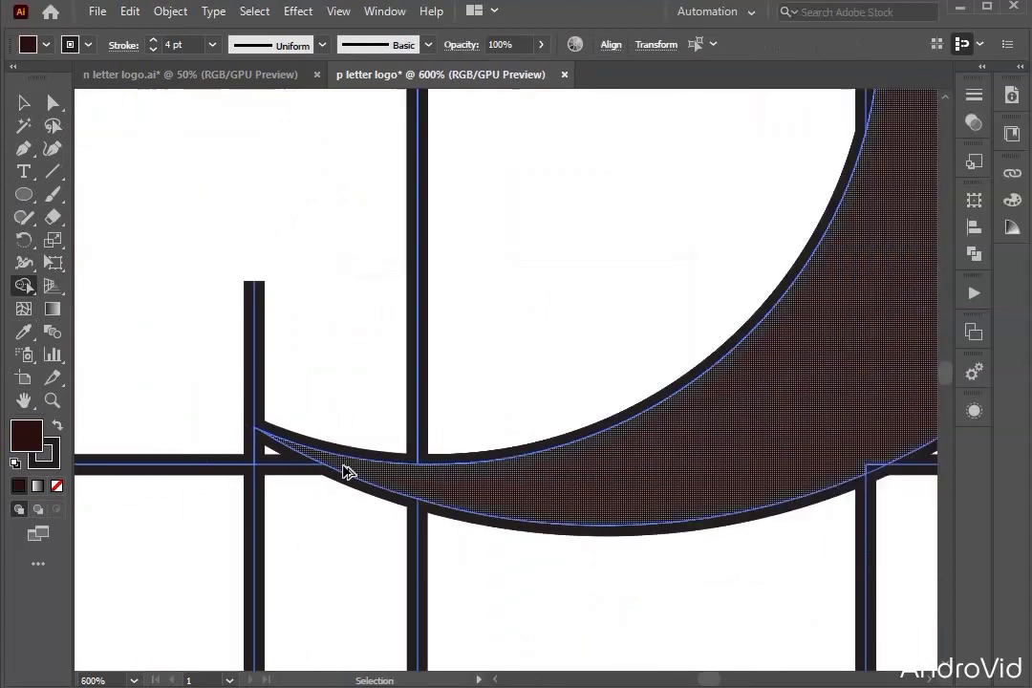
scroll(357, 461, "down", 1)
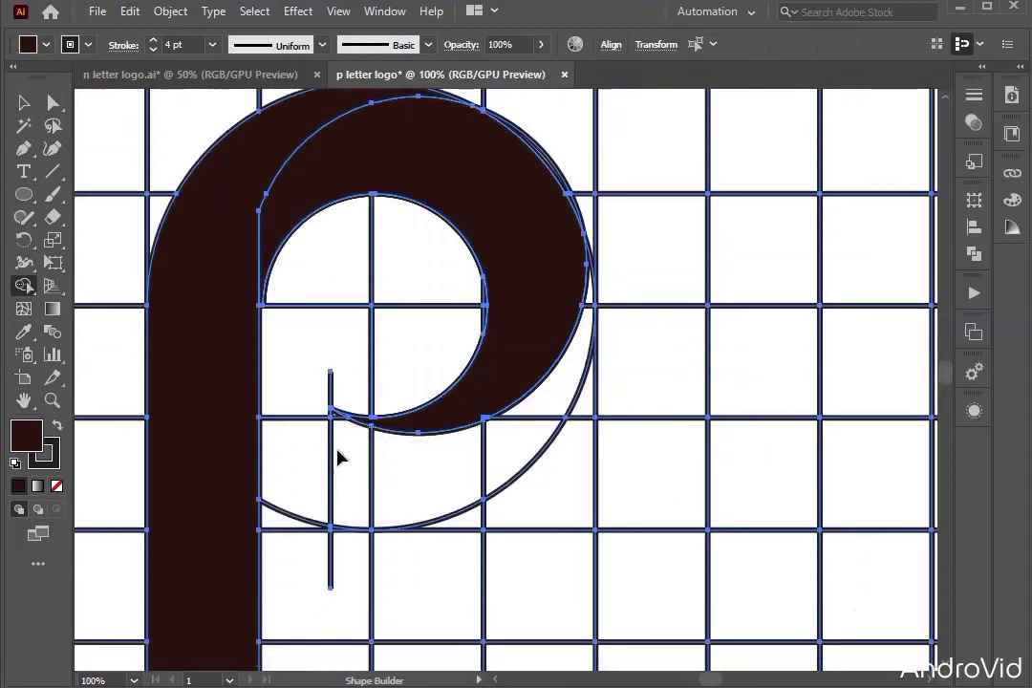
scroll(336, 456, "up", 2)
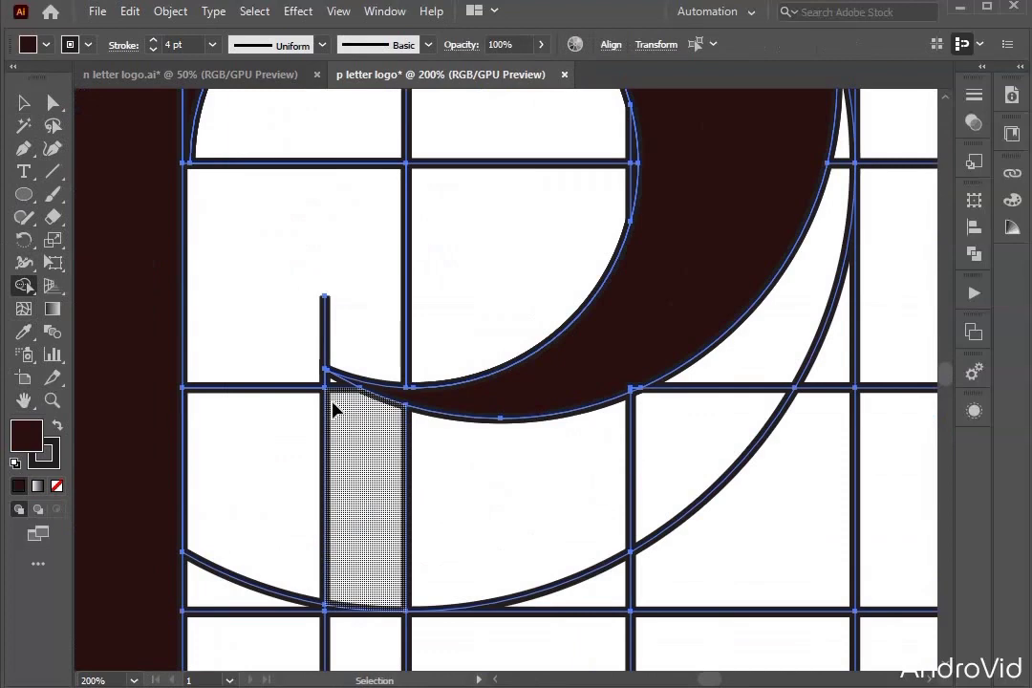
scroll(333, 410, "up", 2)
mouse_move(335, 377)
left_mouse_down()
mouse_move(650, 555)
mouse_move(640, 545)
left_mouse_up()
- Extend the dark lower shape along the large circle's right side by merging its lower-right regions and the narrow sliver above
key("ctrl+minus")
key("ctrl+minus")
key("ctrl+minus")
key("ctrl+minus")
key("ctrl+minus")
scroll(544, 528, "right", 2)
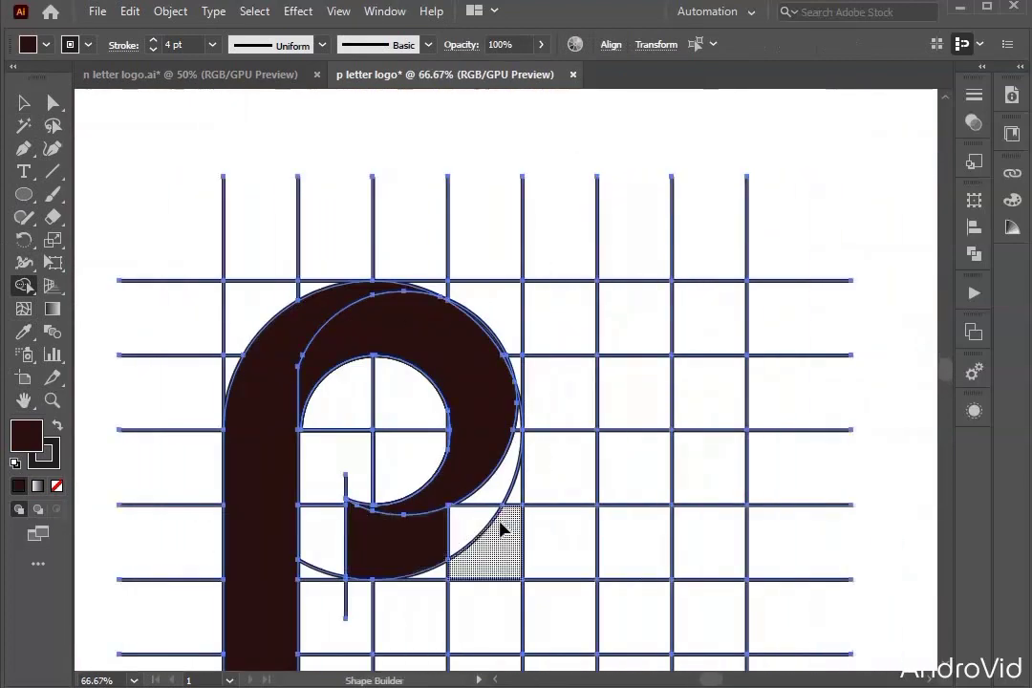
scroll(337, 552, "up", 3)
left_click(475, 409)
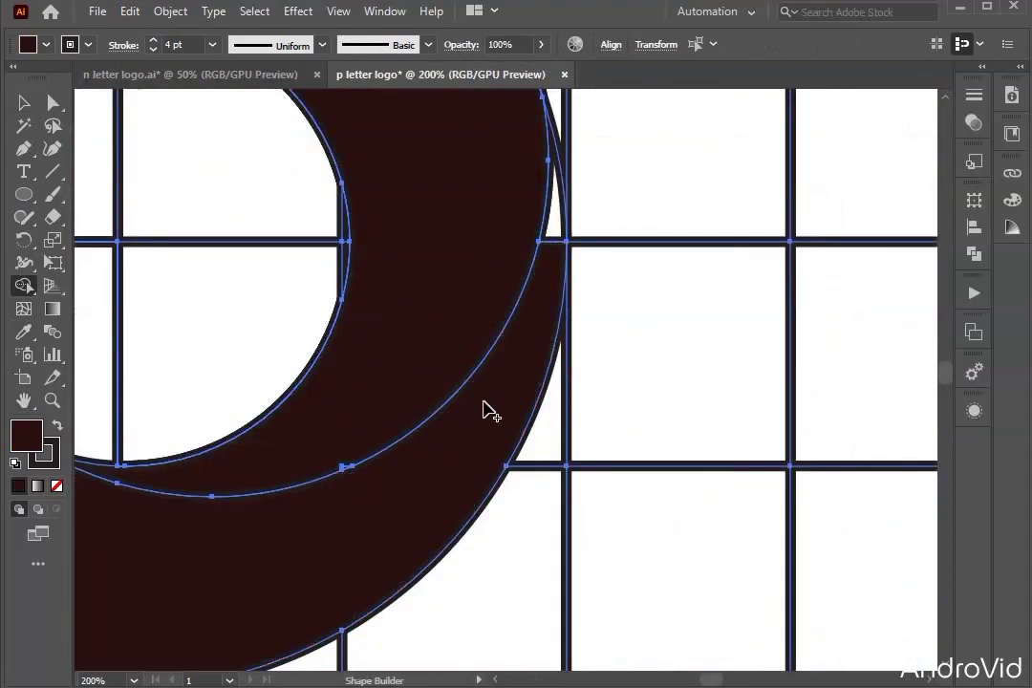
scroll(527, 410, "up", 3)
left_click(559, 427)
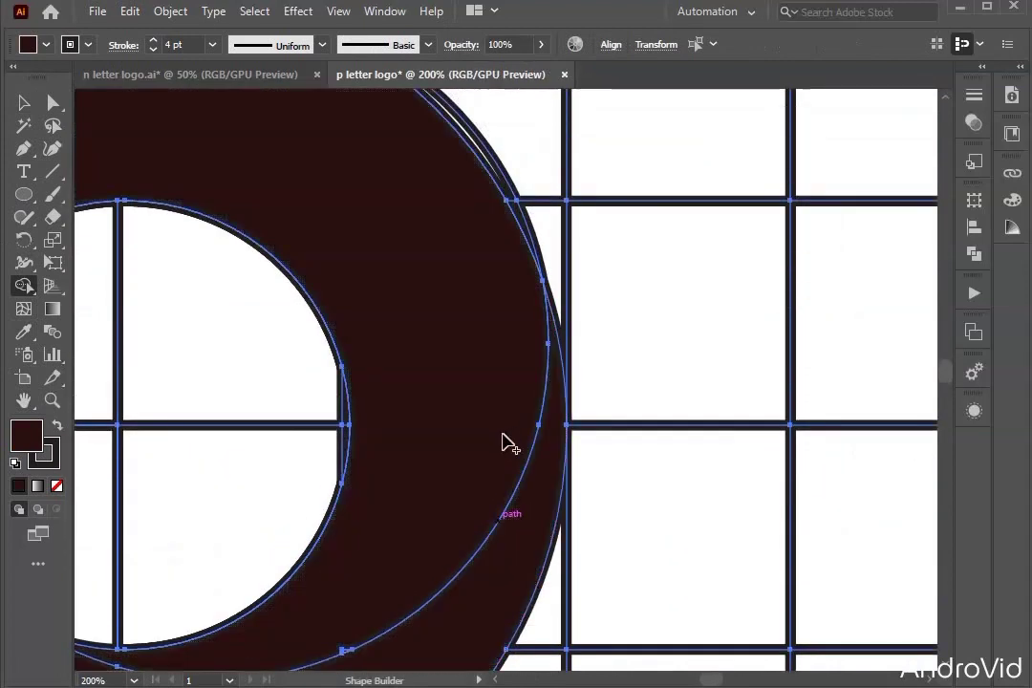
- Examine the filled P for gaps along the bowl's upper-right edge, the stem's inner edge and the stem's foot
scroll(455, 432, "down", 2)
scroll(459, 427, "up", 2)
scroll(460, 425, "up", 3)
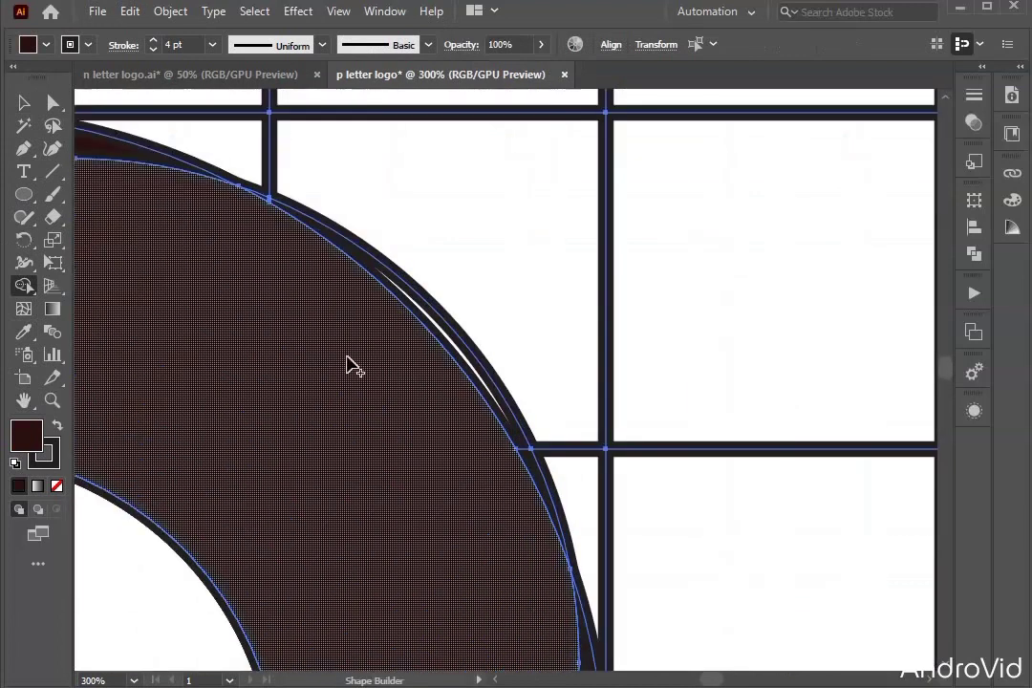
scroll(326, 365, "down", 3)
scroll(353, 373, "left", 2)
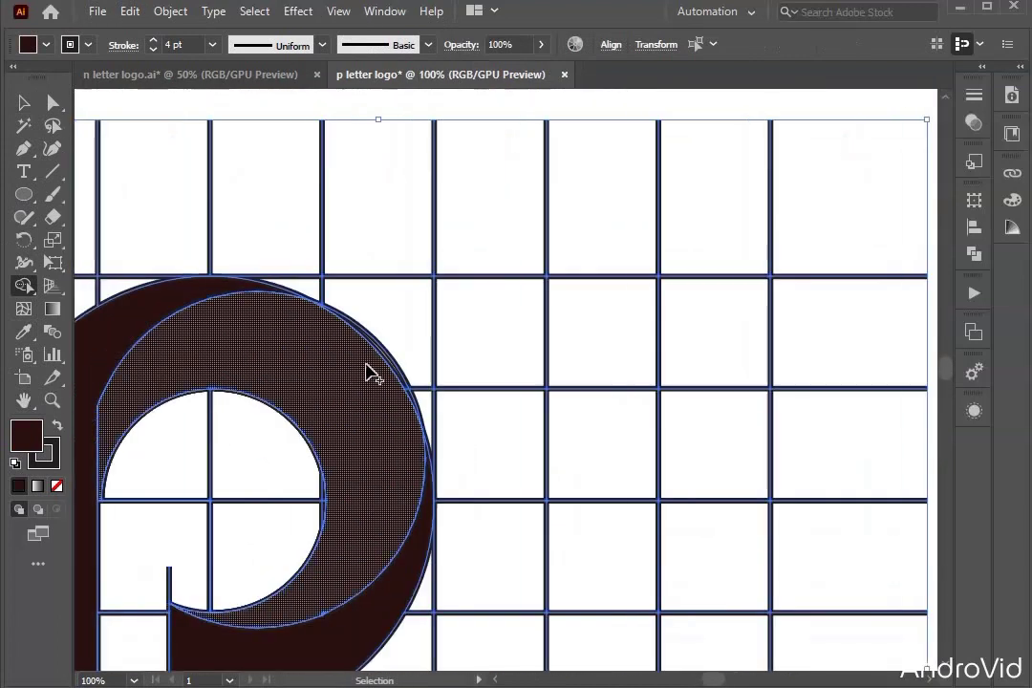
scroll(315, 363, "left", 5)
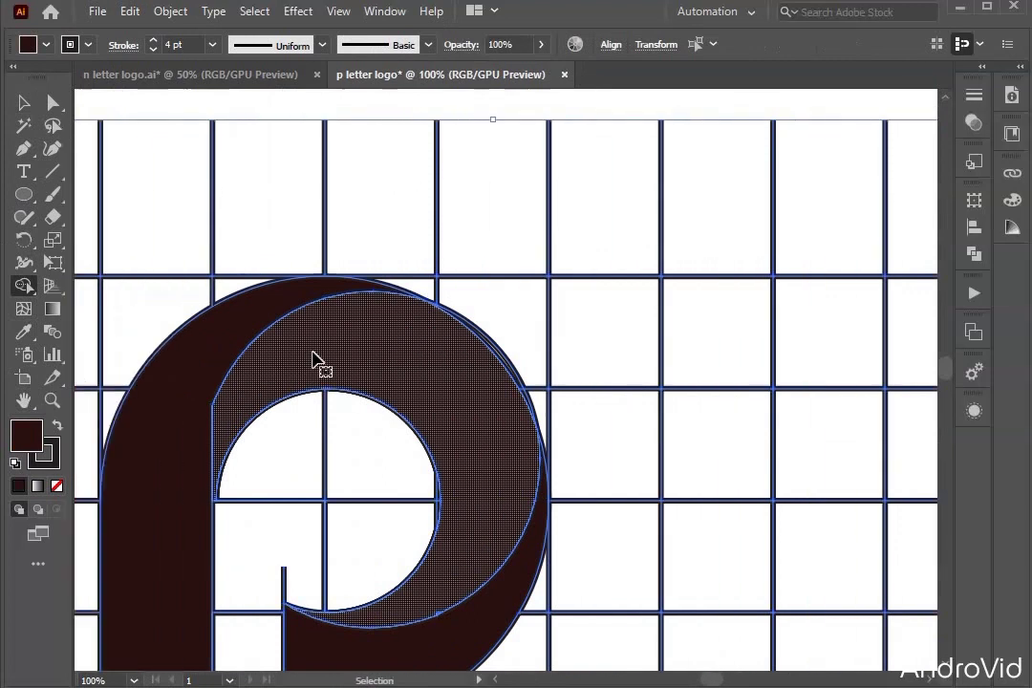
left_click(294, 363)
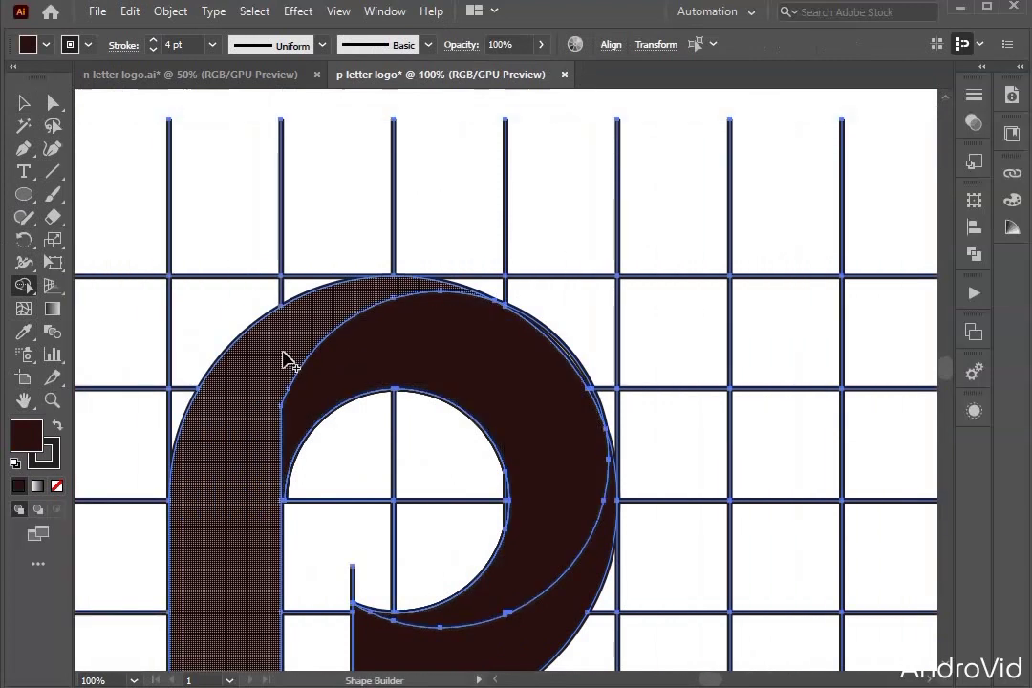
scroll(284, 363, "down", 3)
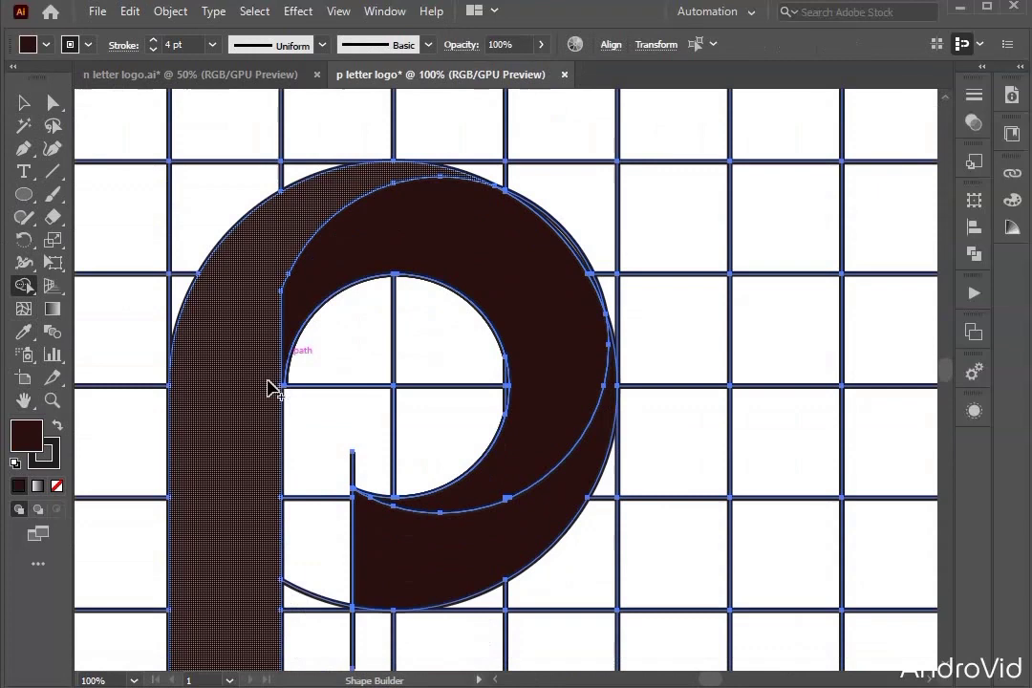
scroll(277, 386, "up", 4)
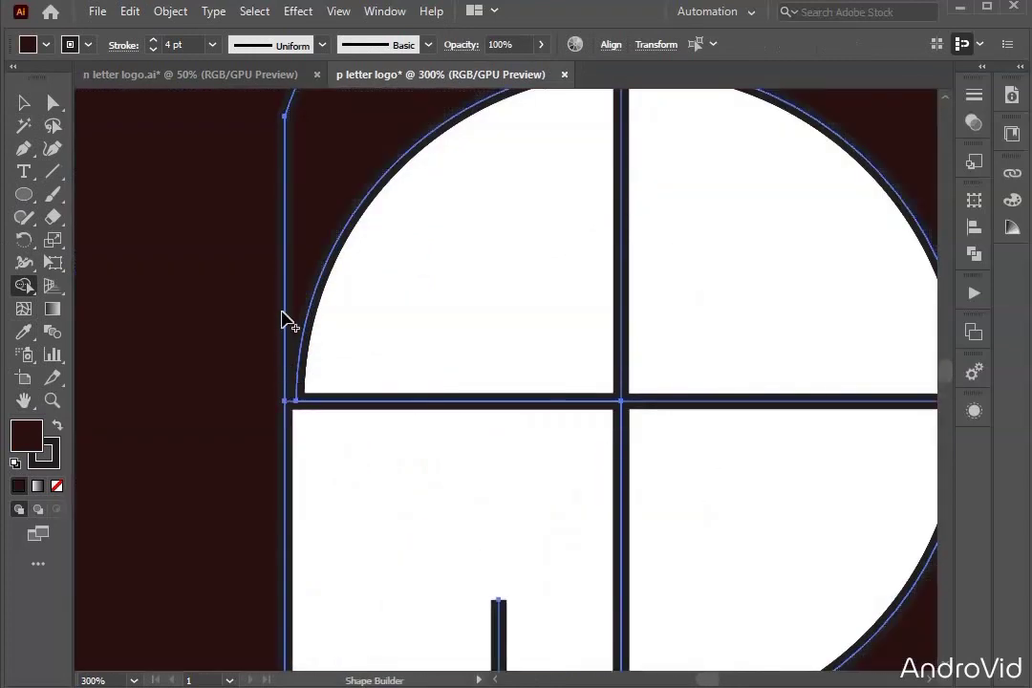
scroll(276, 310, "down", 2)
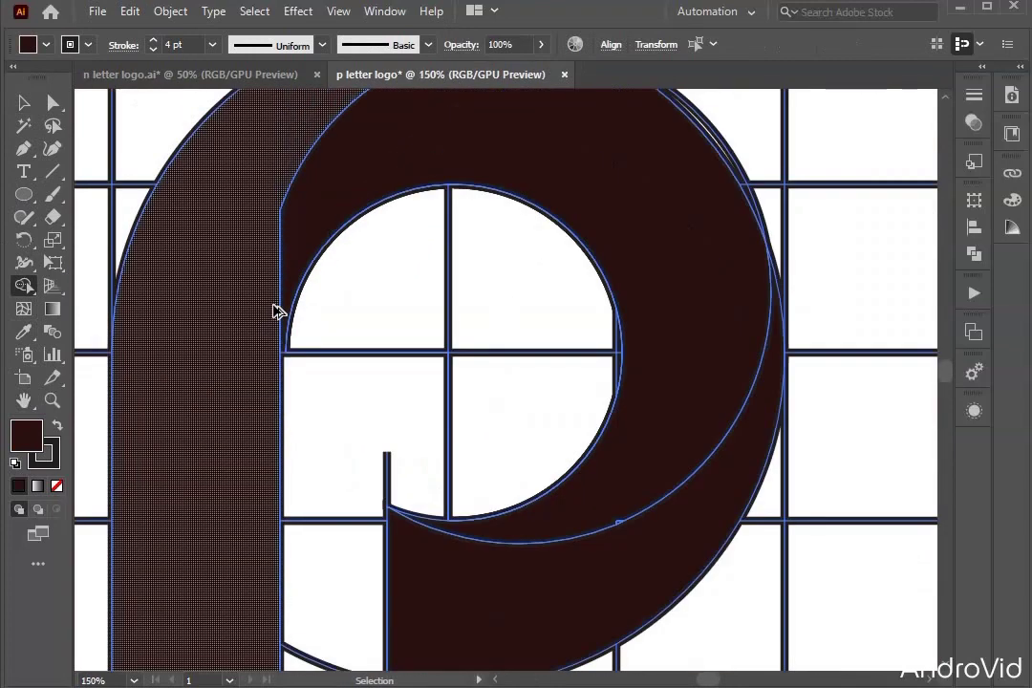
scroll(274, 311, "down", 1)
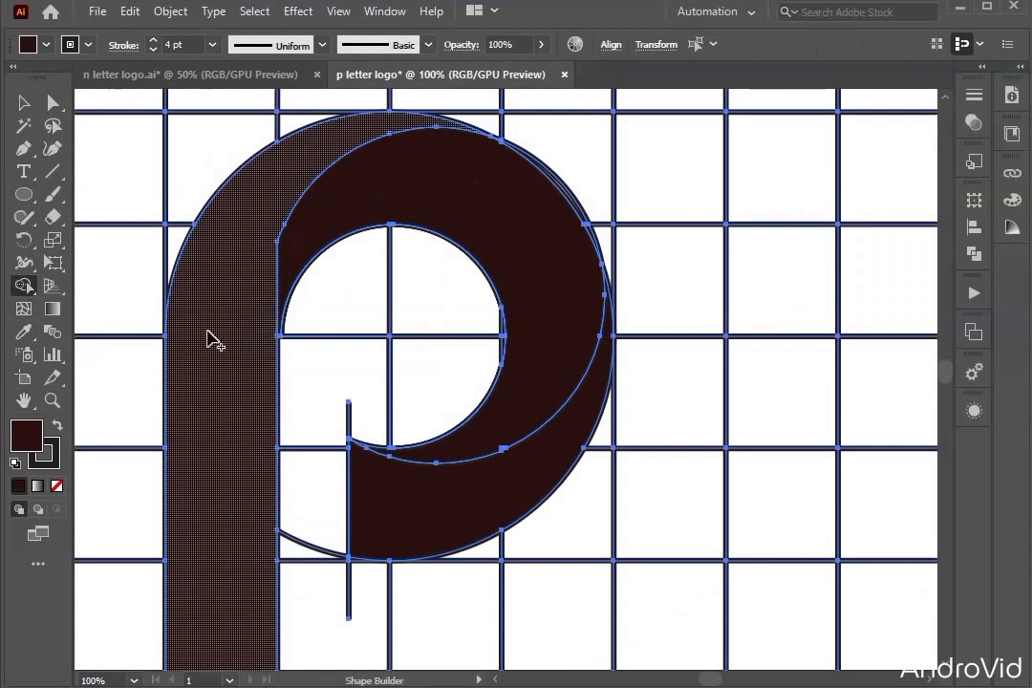
scroll(292, 355, "left", 5)
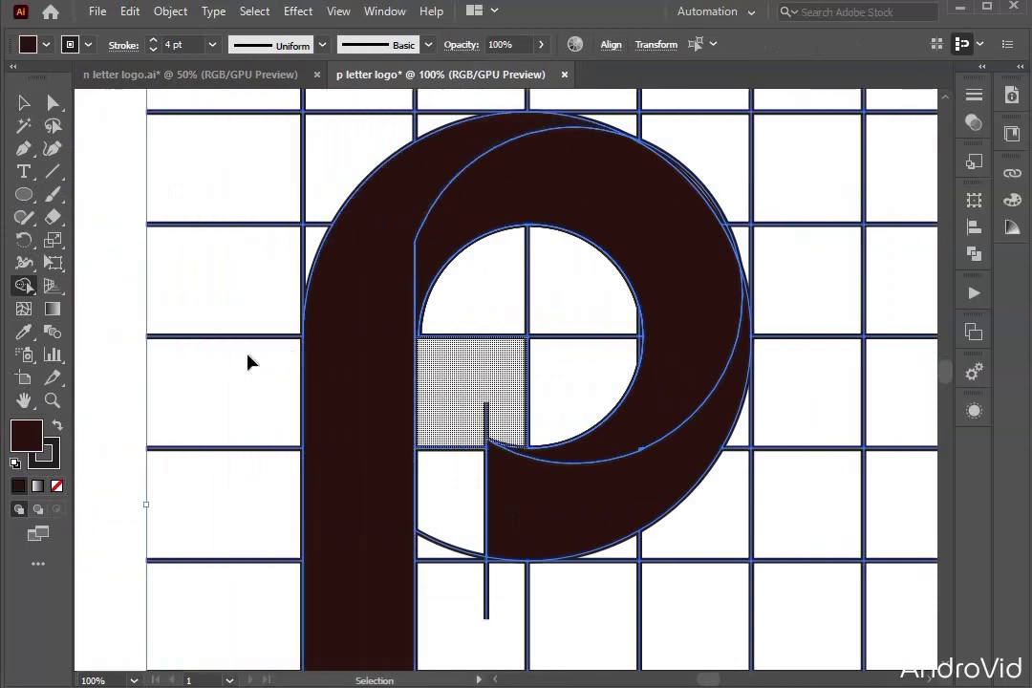
scroll(396, 345, "down", 3)
scroll(410, 345, "down", 1)
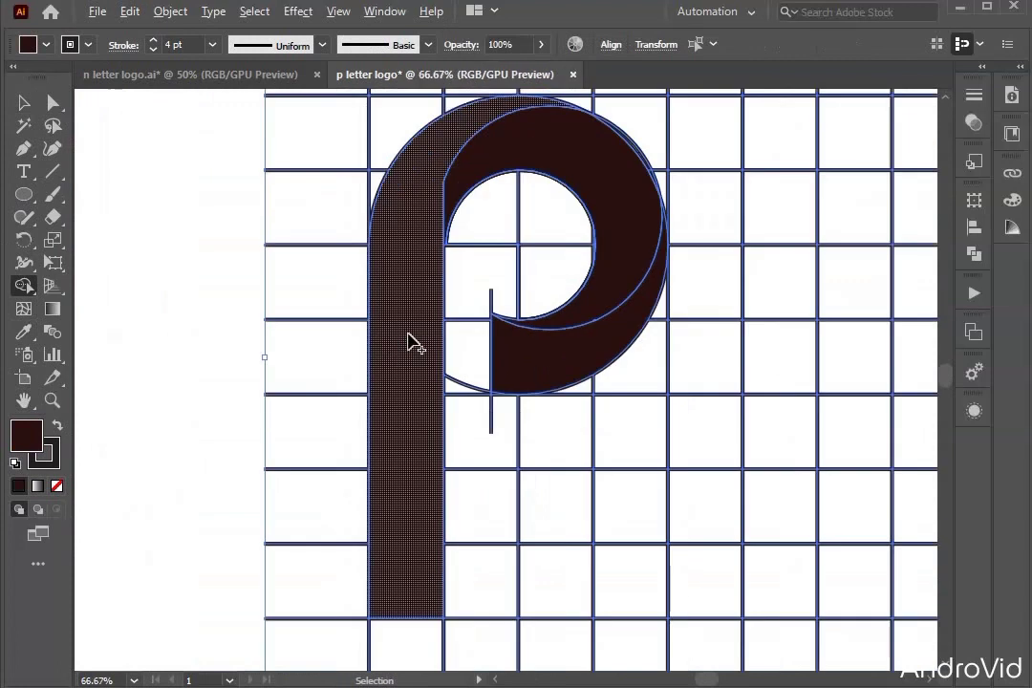
scroll(432, 341, "down", 1)
scroll(432, 339, "right", 2)
scroll(428, 329, "left", 2)
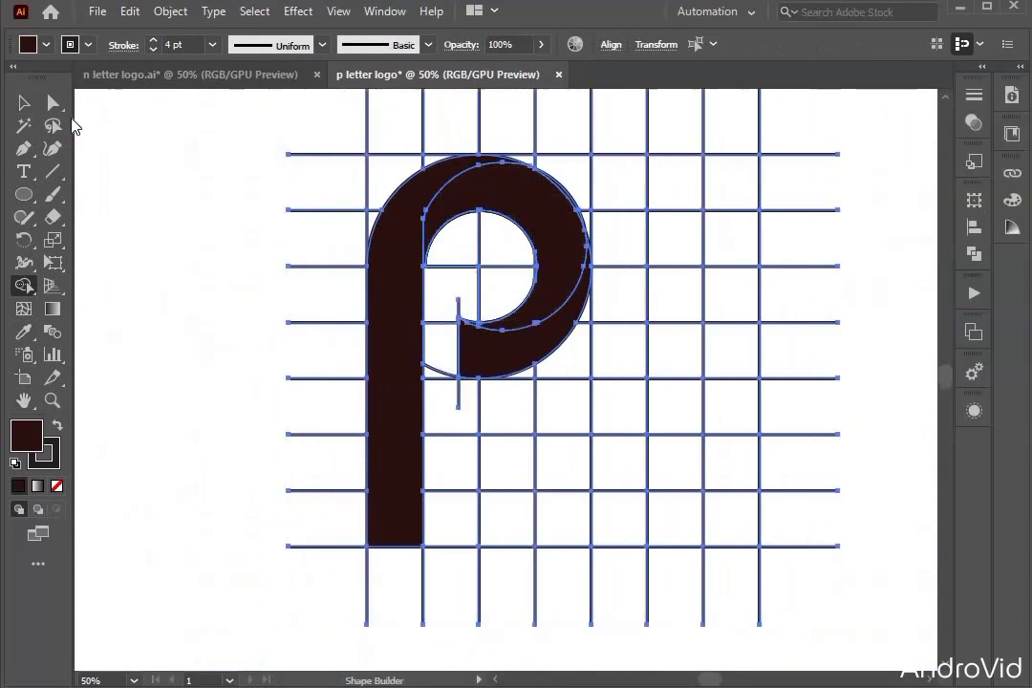
- Select the three dark shapes of the P together: the lower crescent, the bowl and the stem
left_click(24, 102)
left_click(426, 287)
scroll(421, 322, "right", 4)
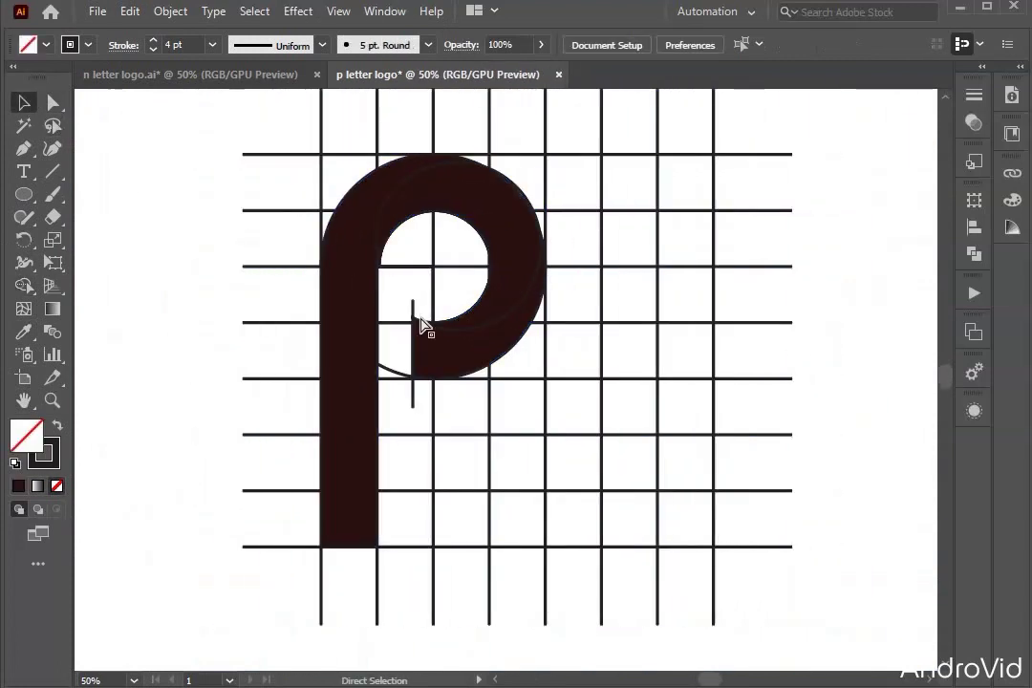
left_click(408, 356)
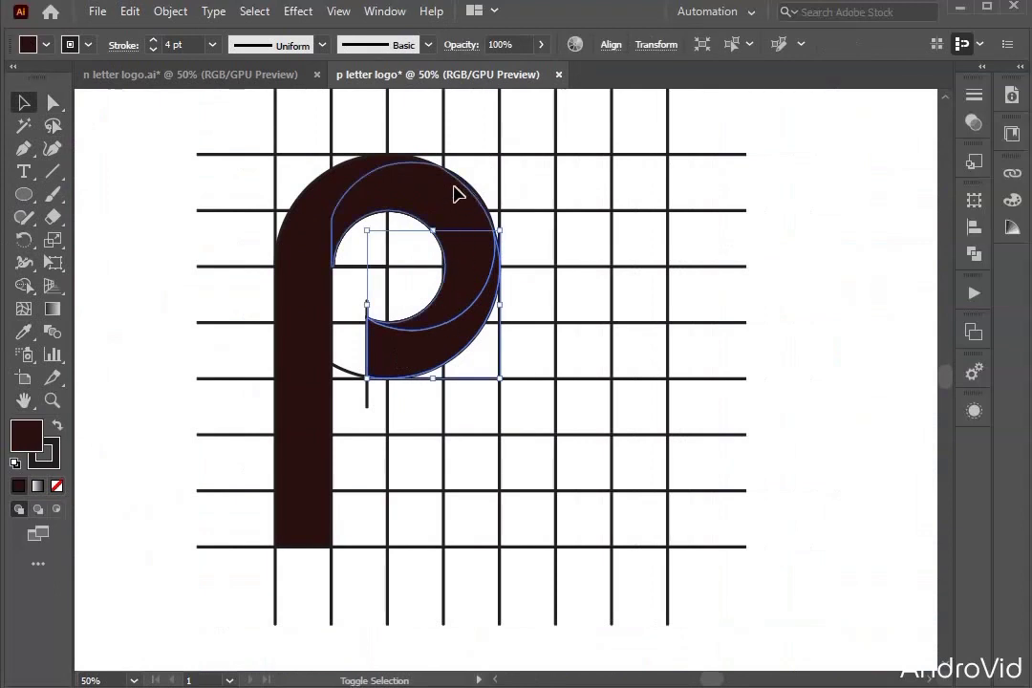
left_click(315, 299, "shift")
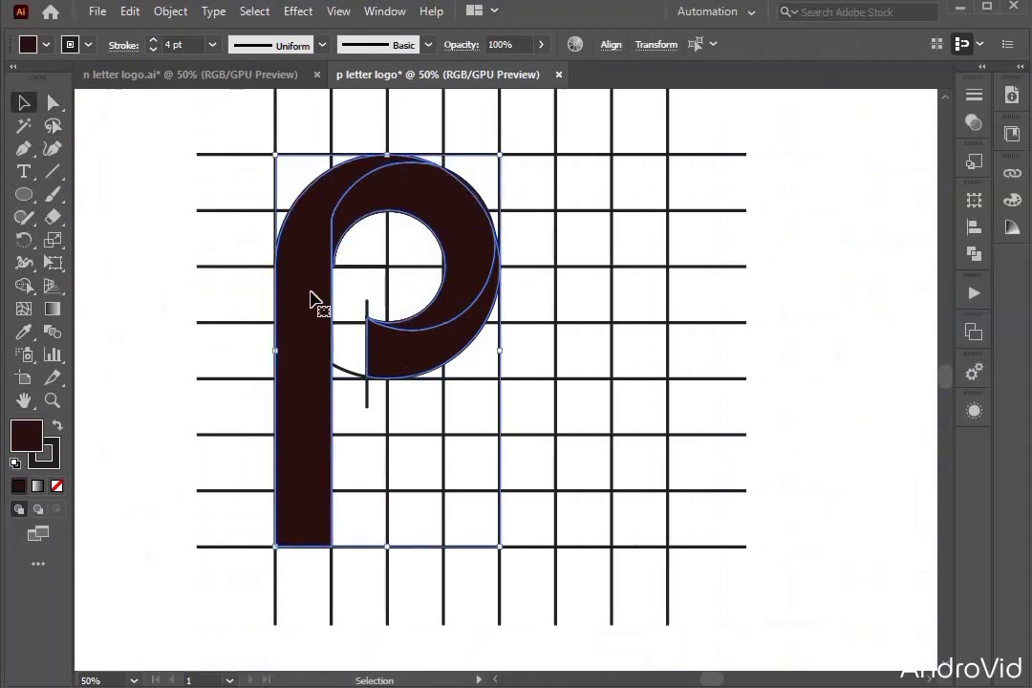
- Delete the grid lines and leftover construction circle and line segments, keeping only the dark P shapes
key("ctrl+shift+a")
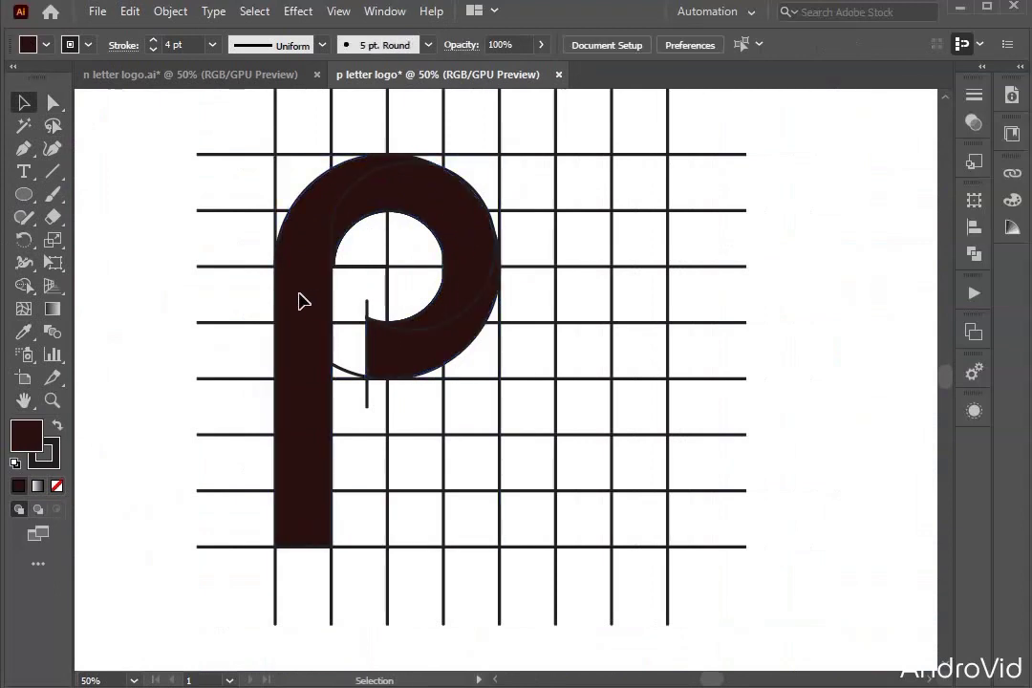
scroll(299, 300, "down", 1)
scroll(299, 299, "down", 1, "alt")
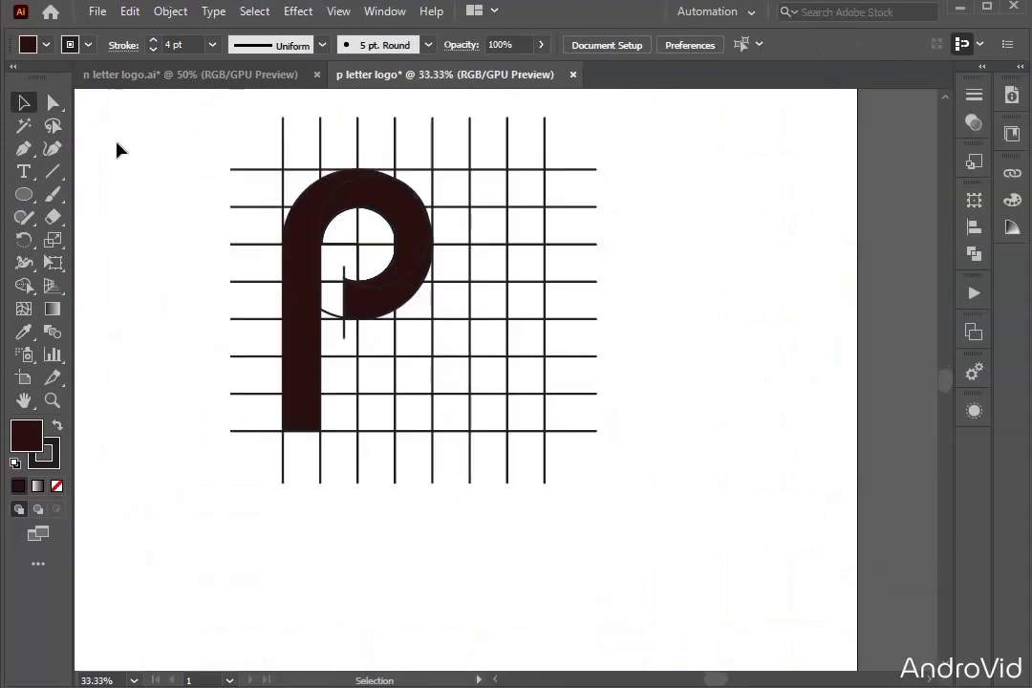
key("ctrl+a")
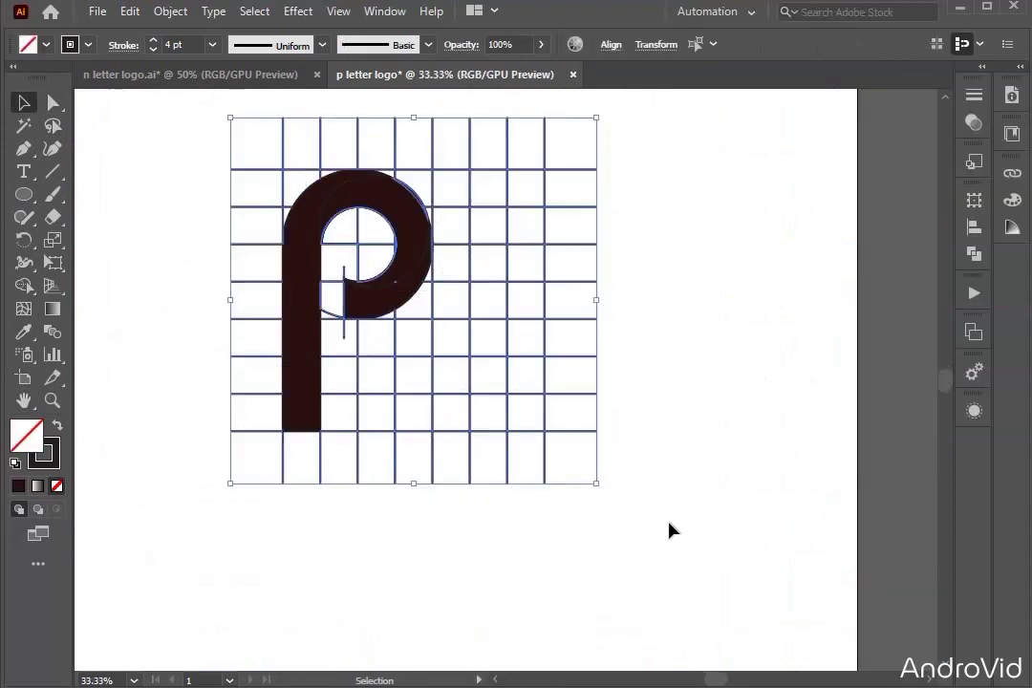
key("ctrl+shift+a")
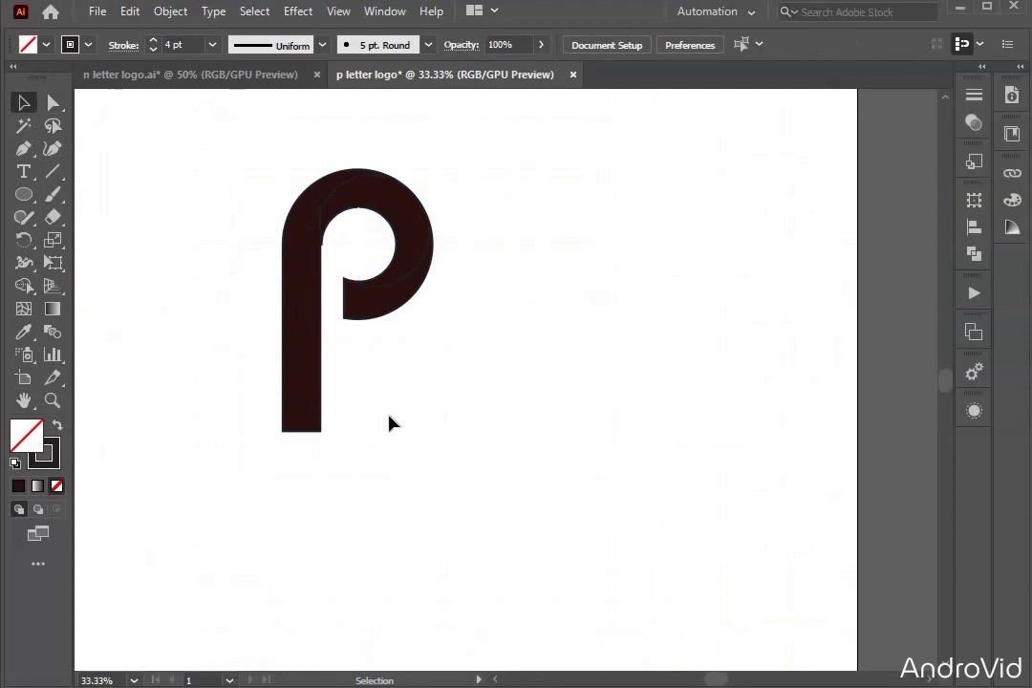
- Inspect the isolated P up close by selecting all its shapes, and clear the selection
scroll(327, 307, "up", 1, "alt")
scroll(324, 309, "up", 1, "alt")
scroll(320, 306, "down", 1, "alt")
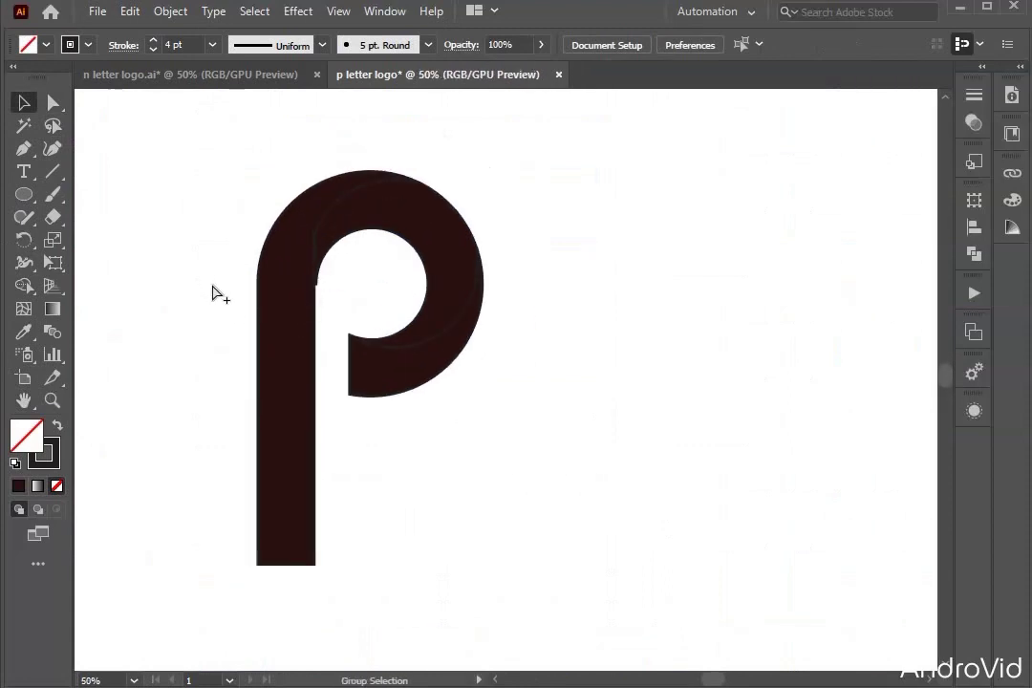
key("ctrl+a")
key("v")
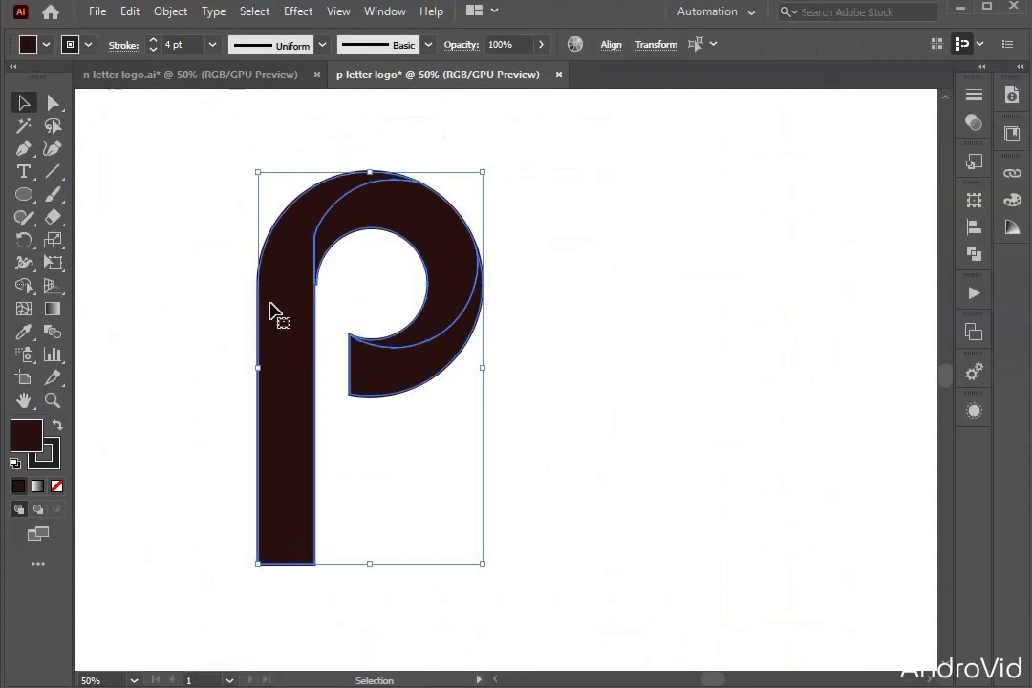
left_click(547, 257)
- Copy the finished pink gradient P from the "n letter logo.ai" document into "p letter logo", beside the dark P
left_click(253, 78)
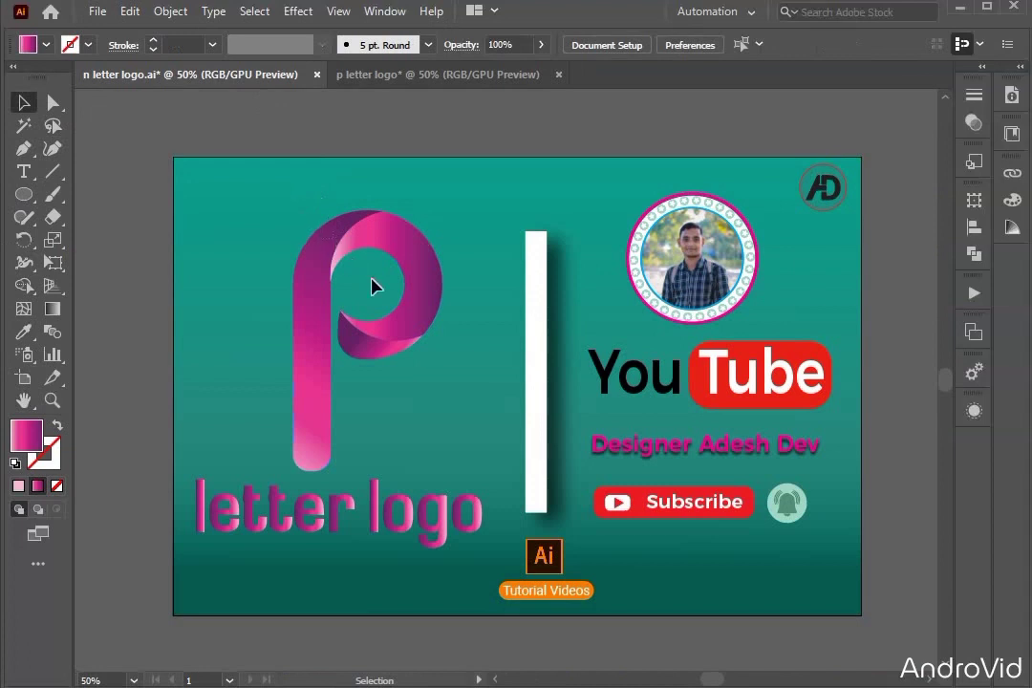
left_click(349, 248)
left_click_drag(376, 196, 702, 251)
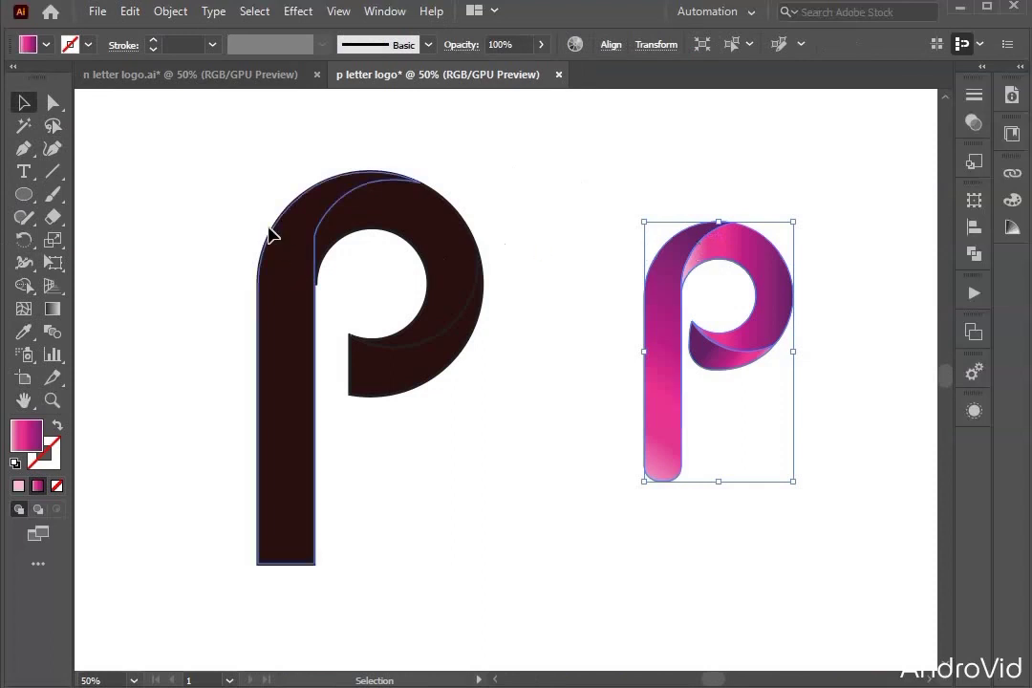
- Apply the reference P's pink-to-purple gradient to all three dark P shapes with the Eyedropper
left_click(401, 382)
left_click(23, 331)
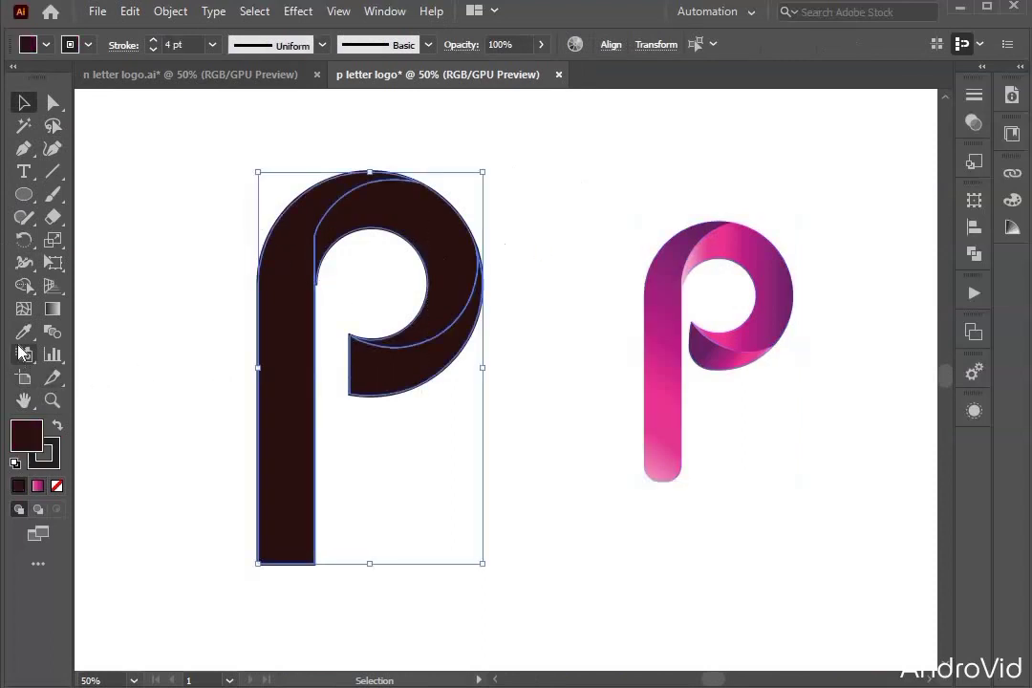
left_click(652, 361)
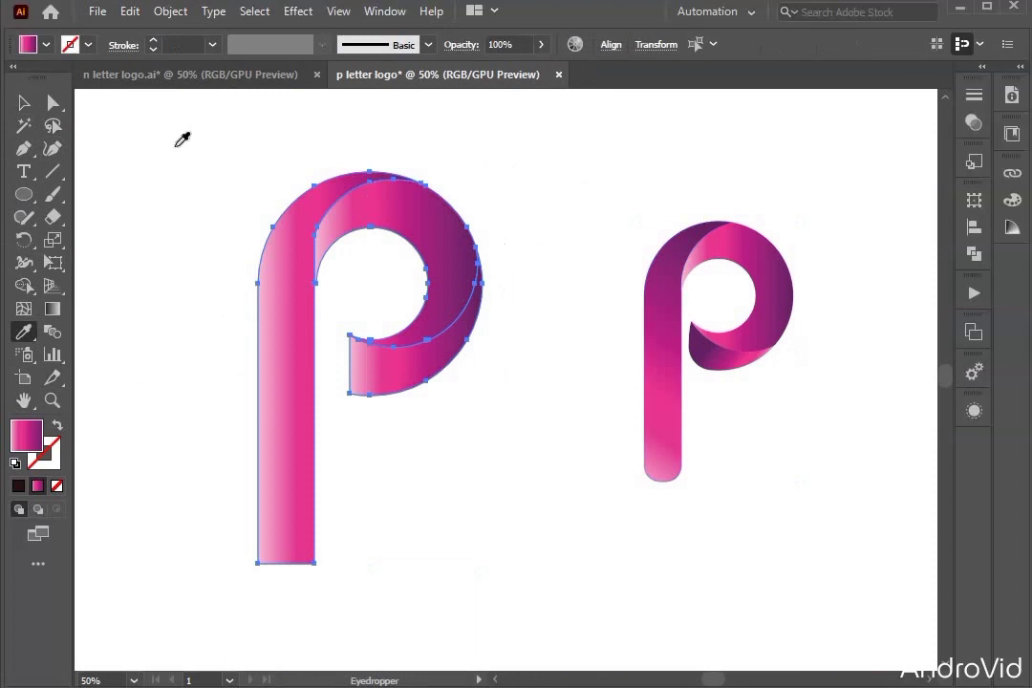
left_click(24, 103)
left_click(548, 270)
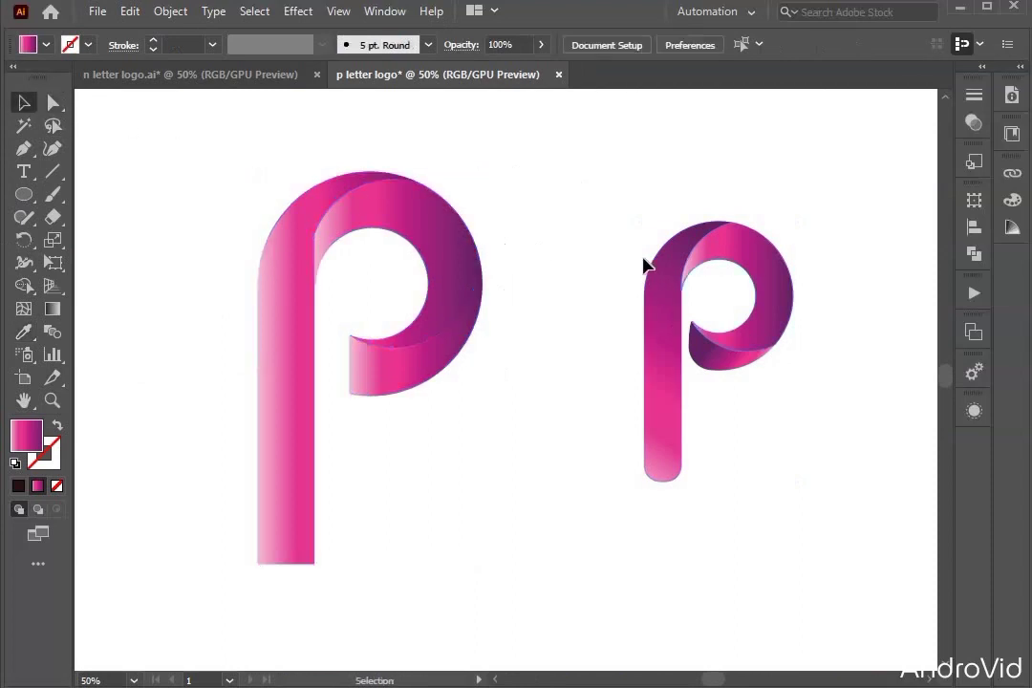
- Scale down the reference gradient P and park it near the artboard's upper-right corner
left_click(769, 349)
left_click_drag(765, 435, 716, 355)
left_click_drag(750, 315, 940, 84)
left_click(560, 249)
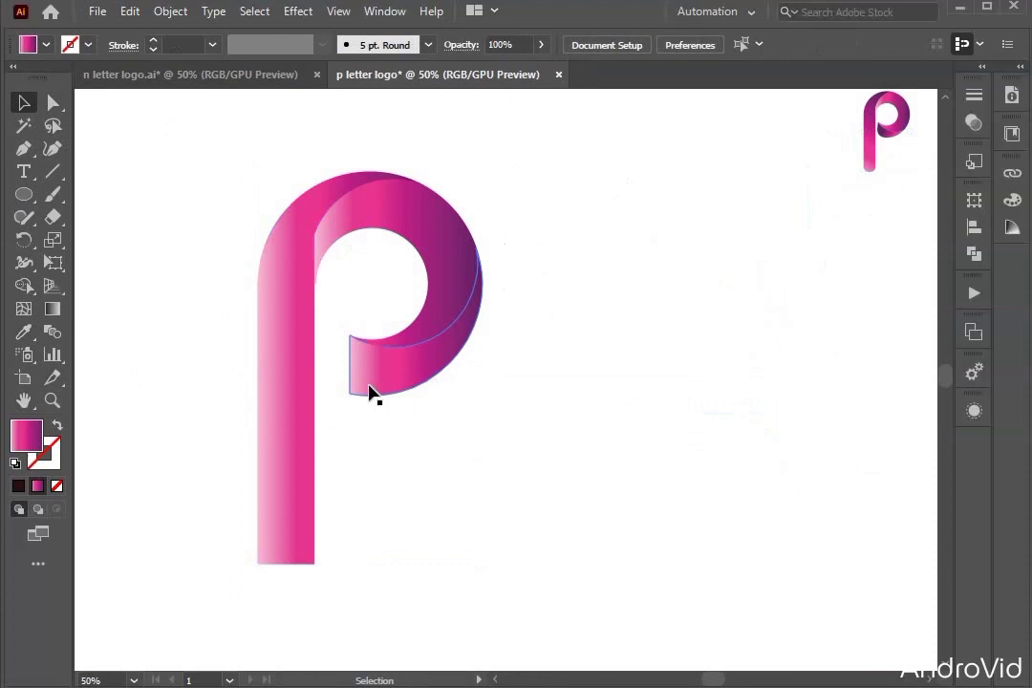
- Round both bottom corners of the P's stem by direct-selecting its foot and pulling the live corners inward
left_click(292, 479)
scroll(292, 468, "down", 3)
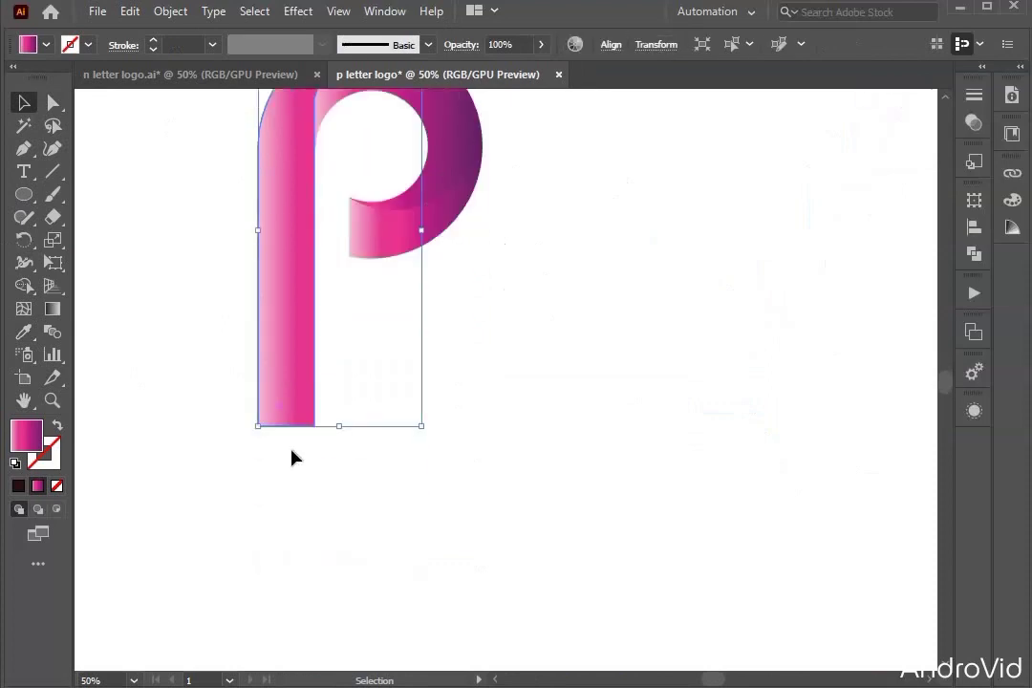
left_click(54, 102)
scroll(307, 421, "up", 3)
left_click(295, 461)
scroll(305, 464, "left", 3)
left_click(273, 467)
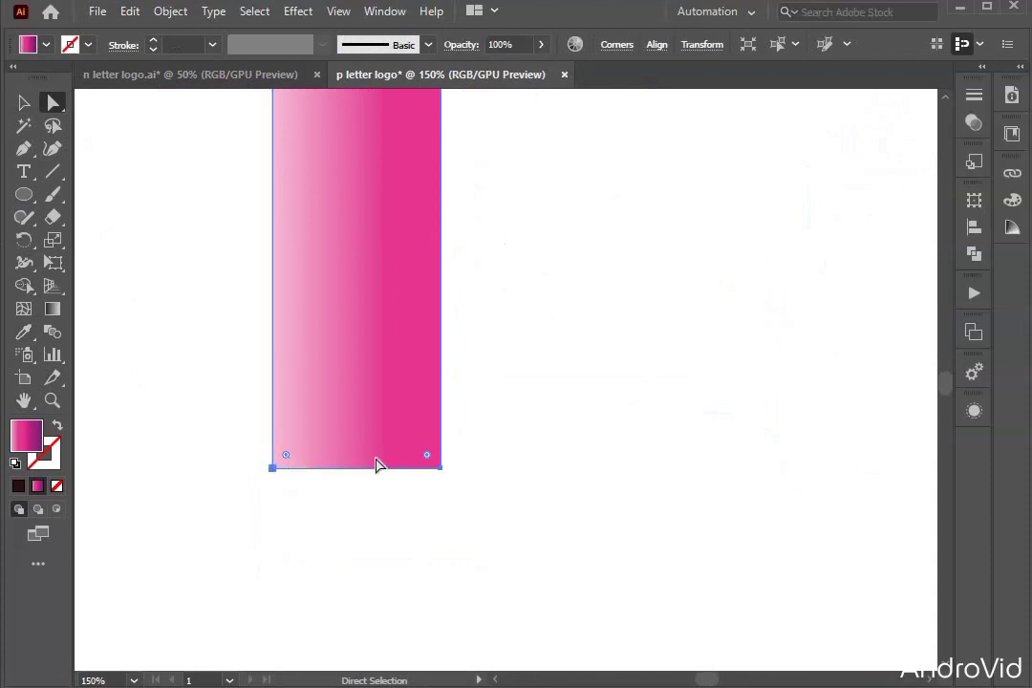
left_click(427, 456, "shift")
left_click_drag(427, 457, 408, 395)
key("ctrl+minus")
key("ctrl+minus")
key("ctrl+minus")
scroll(465, 420, "up", 3)
scroll(430, 405, "right", 2, "ctrl")
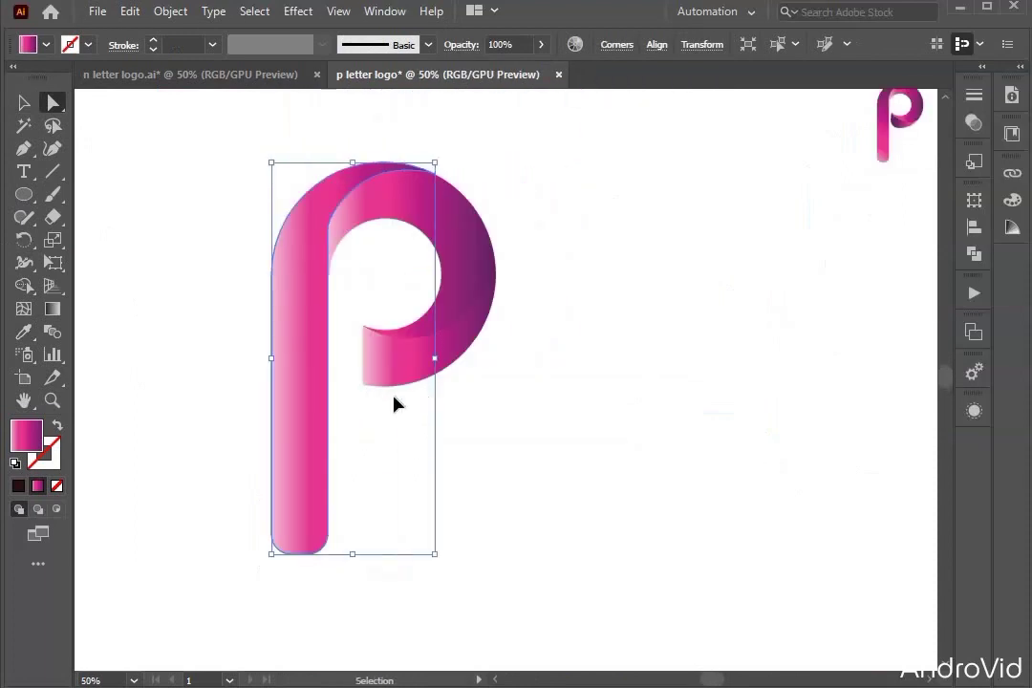
- Round the lower-left corner of the crescent shape at the bowl's open tip
key("ctrl+plus")
key("ctrl+plus")
left_click(258, 396)
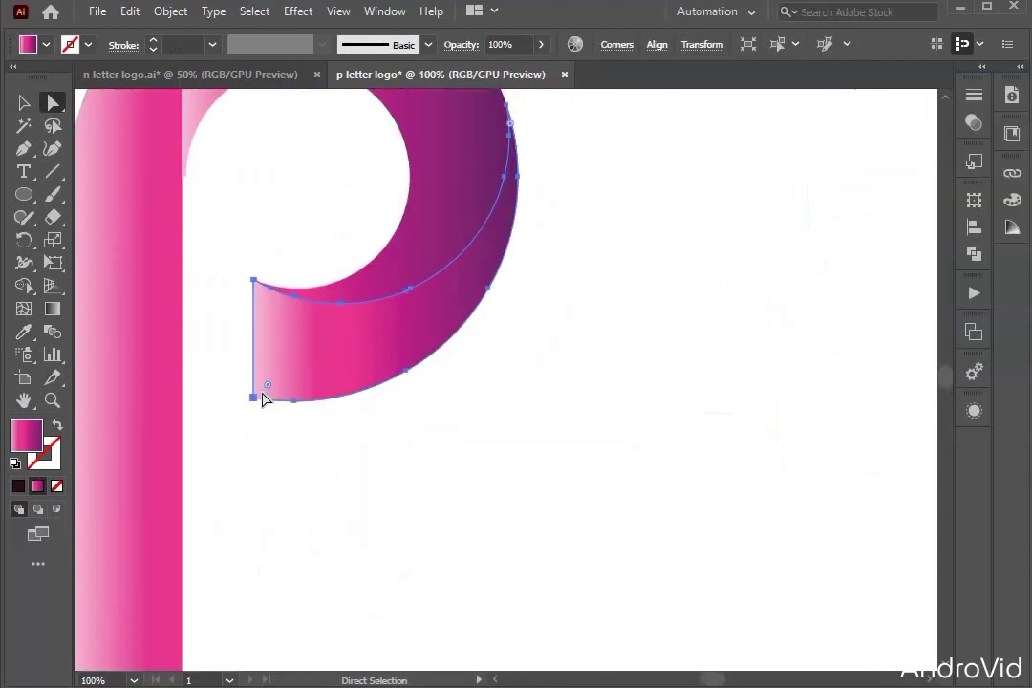
left_click_drag(270, 388, 315, 373)
key("ctrl+minus")
key("ctrl+minus")
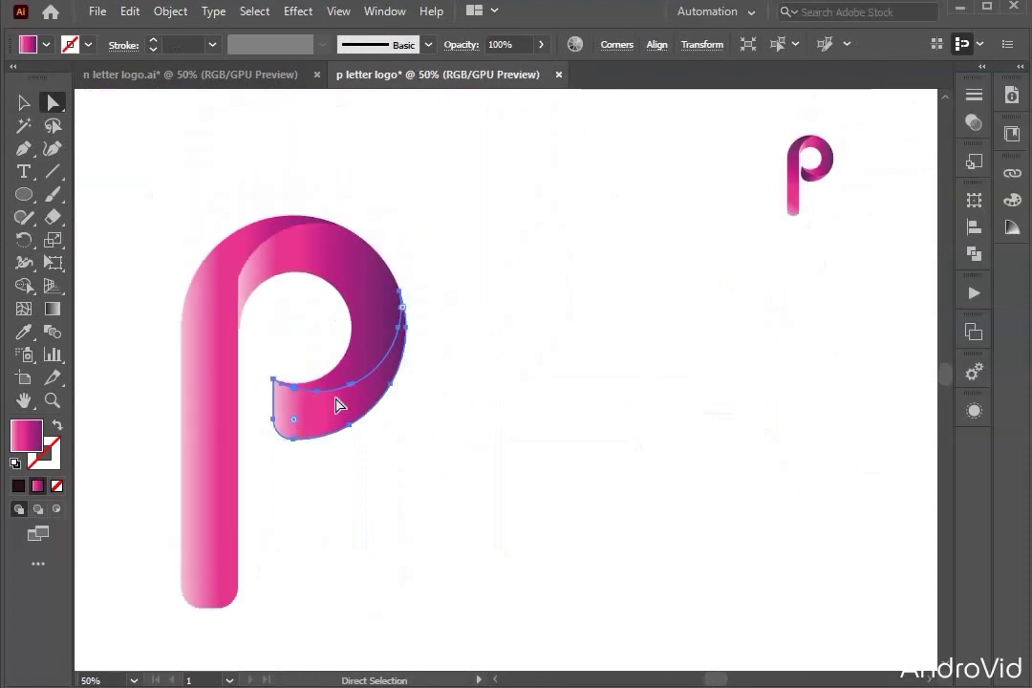
scroll(315, 374, "up", 1)
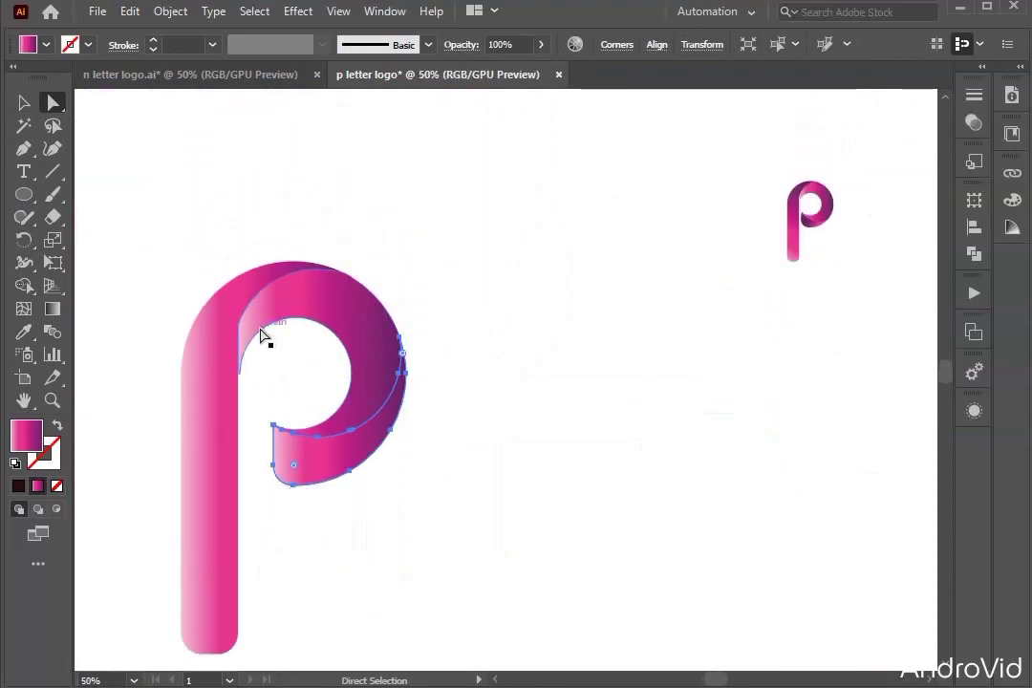
scroll(252, 338, "left", 1)
scroll(247, 357, "down", 2)
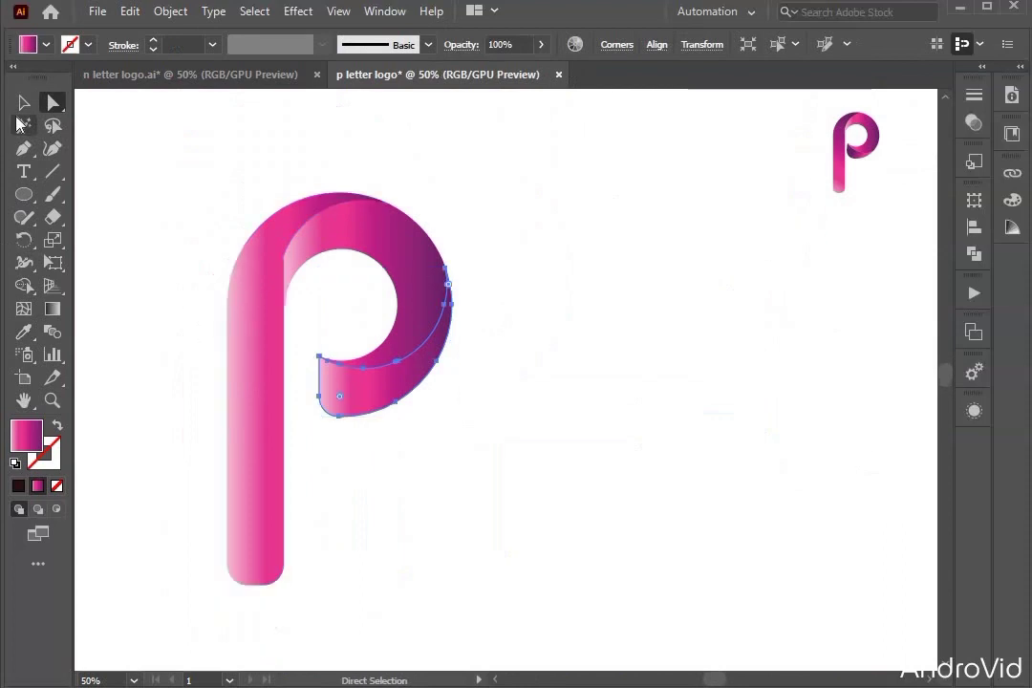
left_click(20, 118)
left_click(24, 103)
left_click(214, 295)
- Redirect the stem's gradient diagonally upward, from light pink at the foot to dark purple at the top curve
key("ctrl+minus")
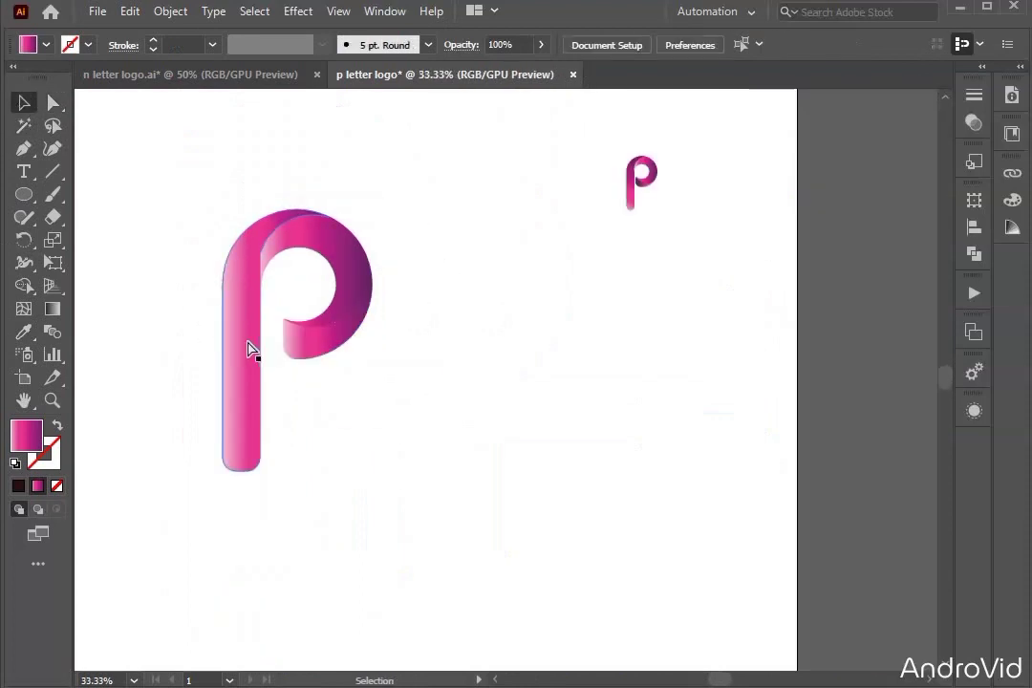
scroll(327, 359, "left", 1)
left_click(310, 373)
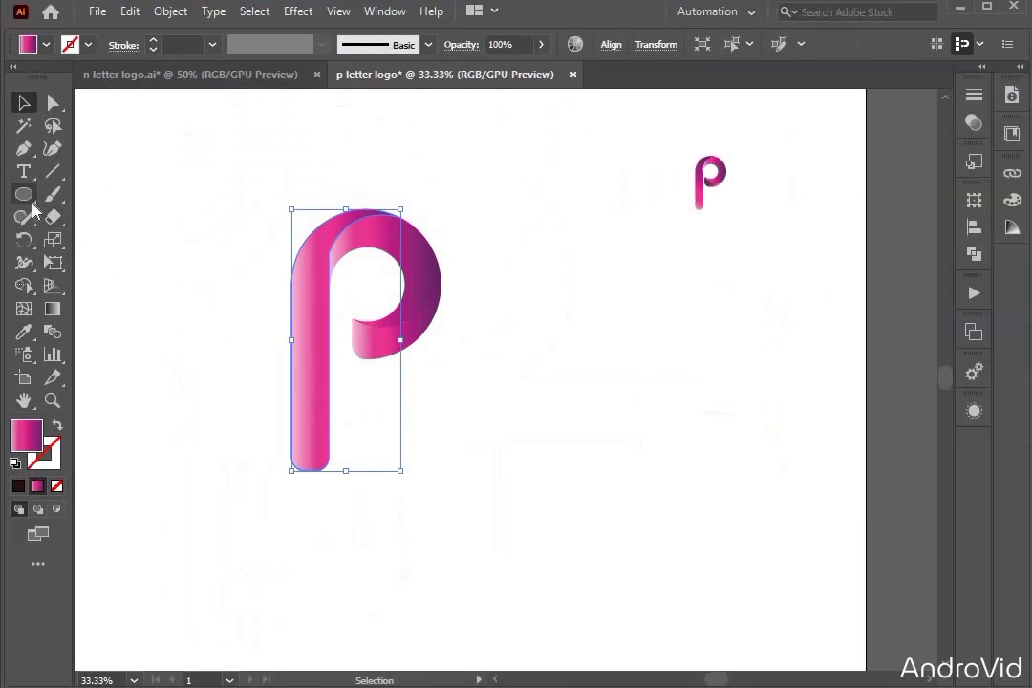
left_click(57, 312)
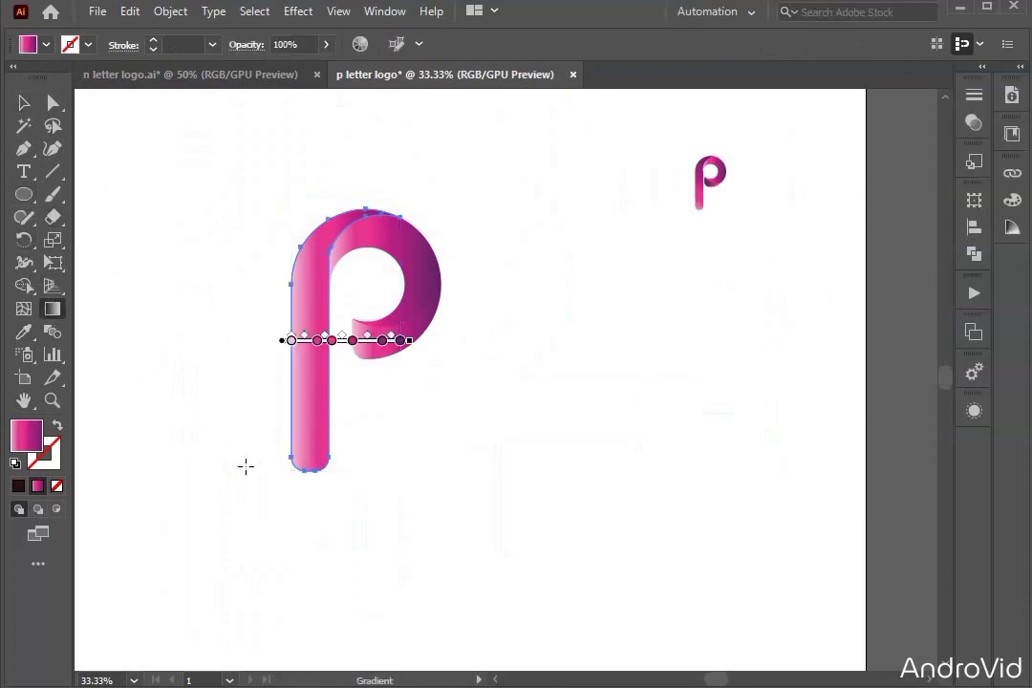
mouse_move(212, 473)
left_mouse_down()
mouse_move(246, 327)
mouse_move(298, 226)
mouse_move(330, 194)
left_mouse_up()
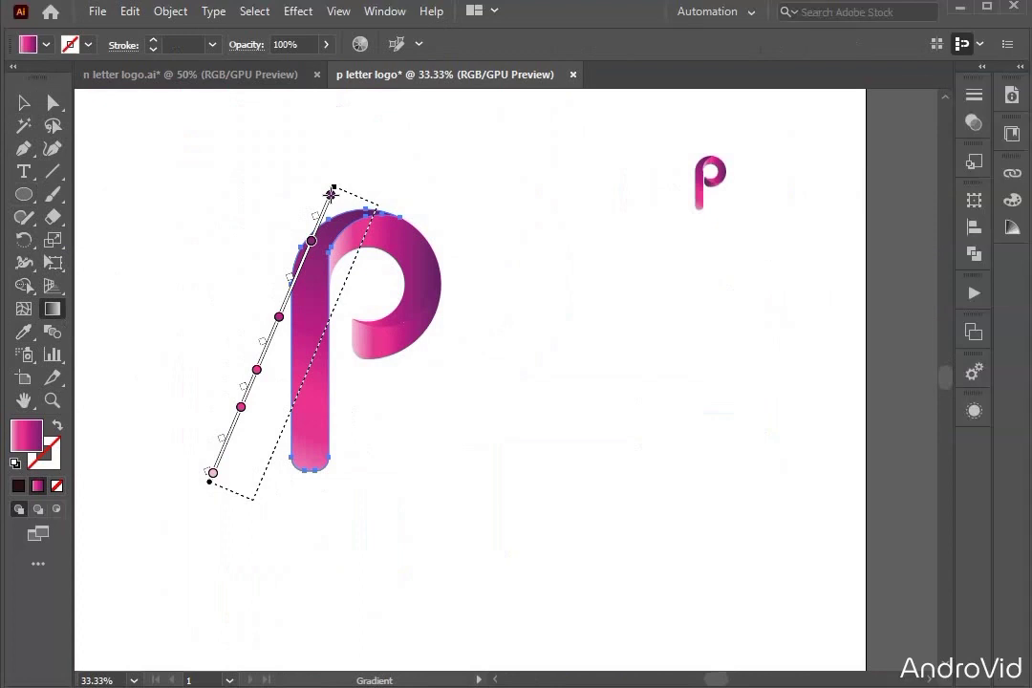
left_click_drag(331, 194, 330, 194)
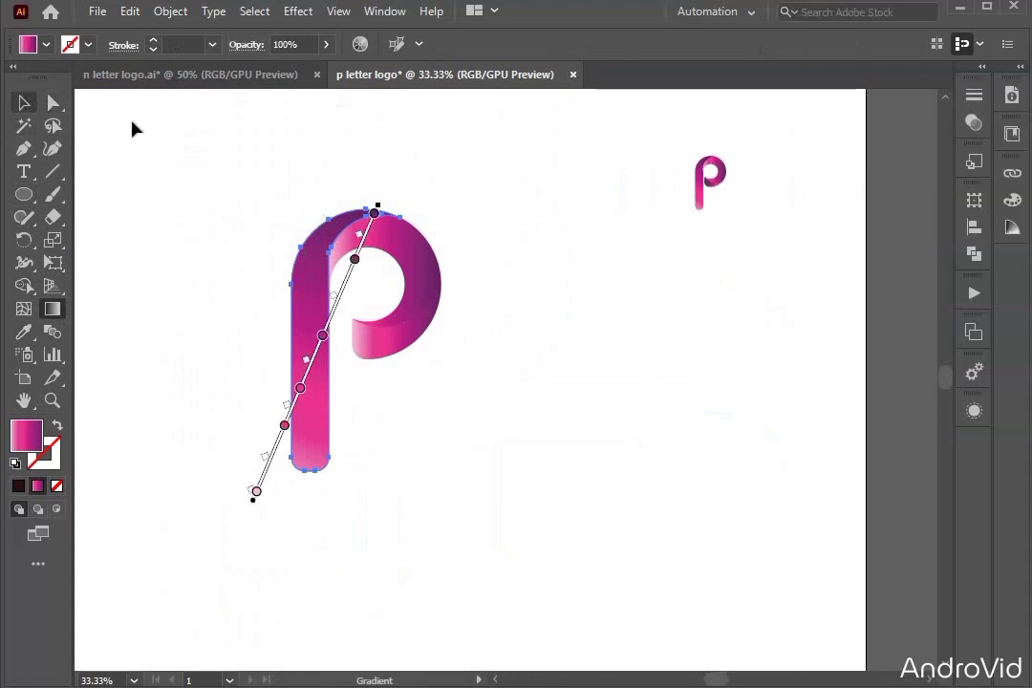
key("v")
left_click(472, 333)
- Reverse the lower crescent's gradient, from light pink at its right end to dark purple at the open left tip
scroll(421, 336, "right", 1)
scroll(375, 340, "right", 3)
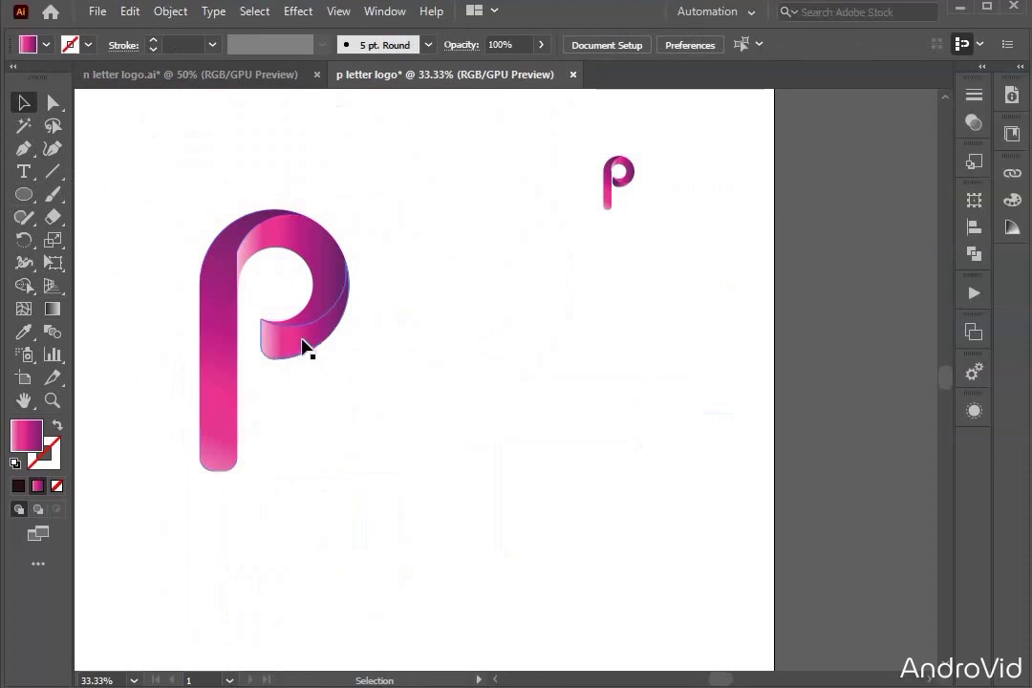
left_click(304, 346)
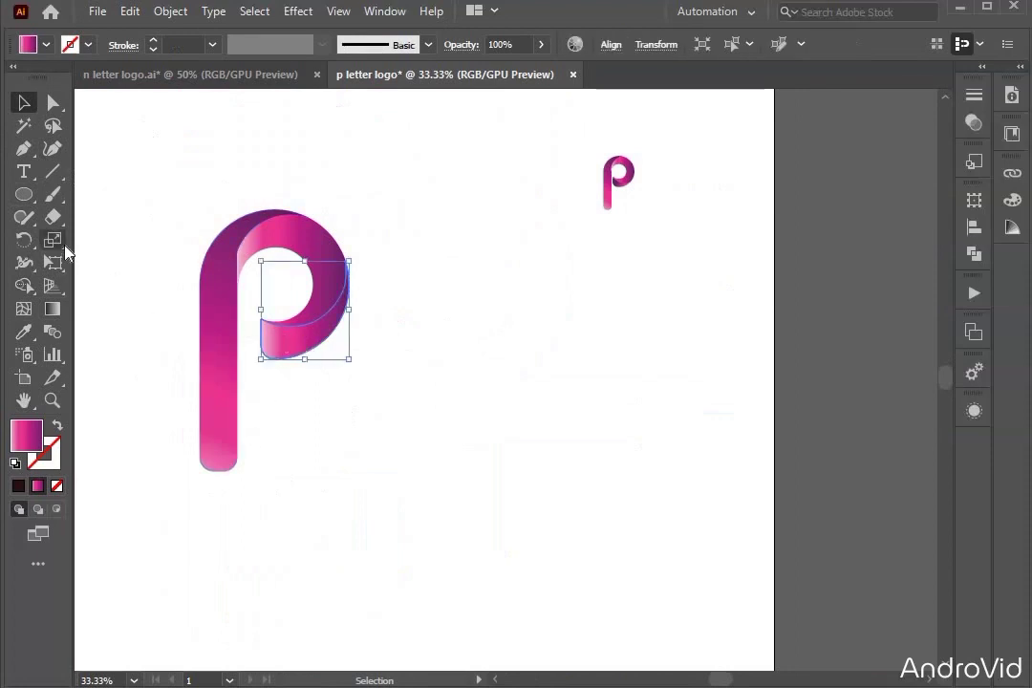
left_click(53, 308)
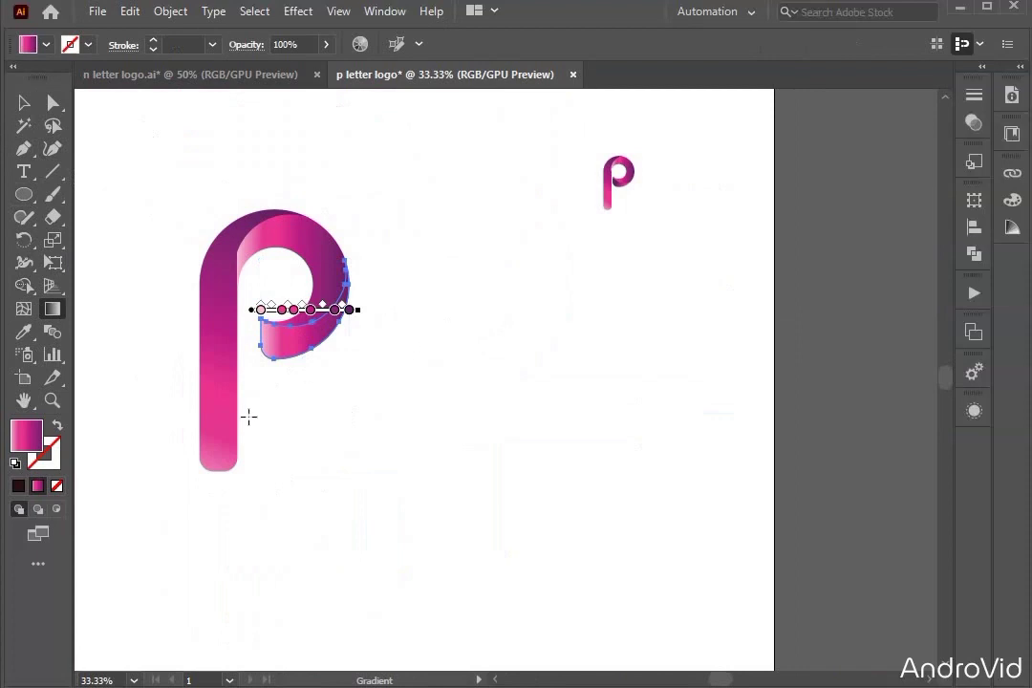
left_click_drag(236, 372, 327, 351)
mouse_move(399, 311)
left_mouse_down()
mouse_move(265, 371)
mouse_move(230, 346)
left_mouse_up()
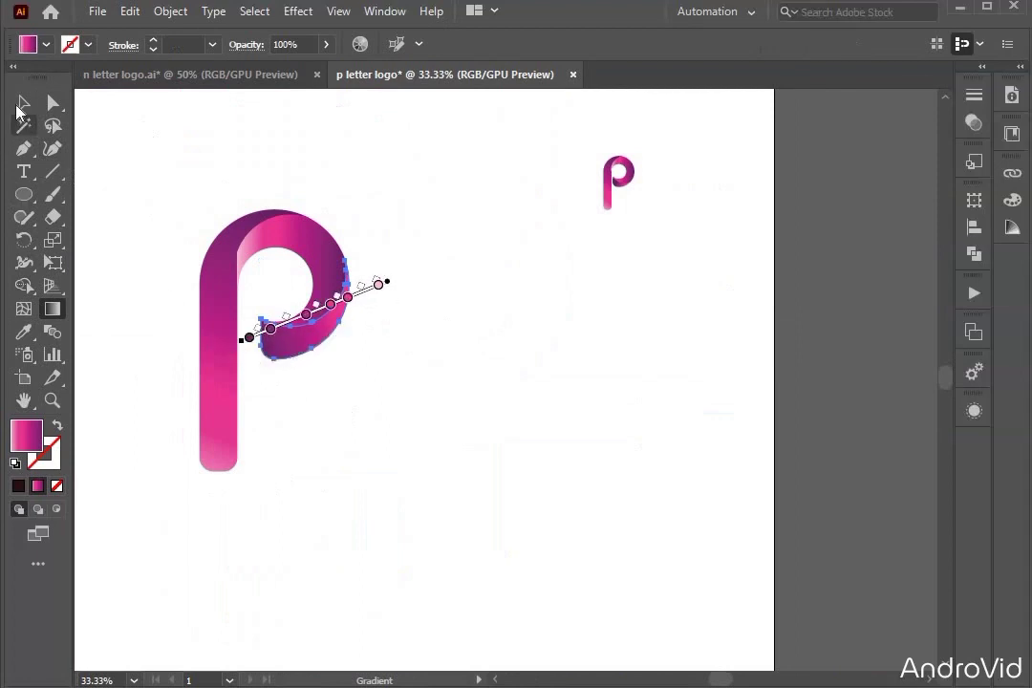
left_click(24, 102)
left_click(390, 344)
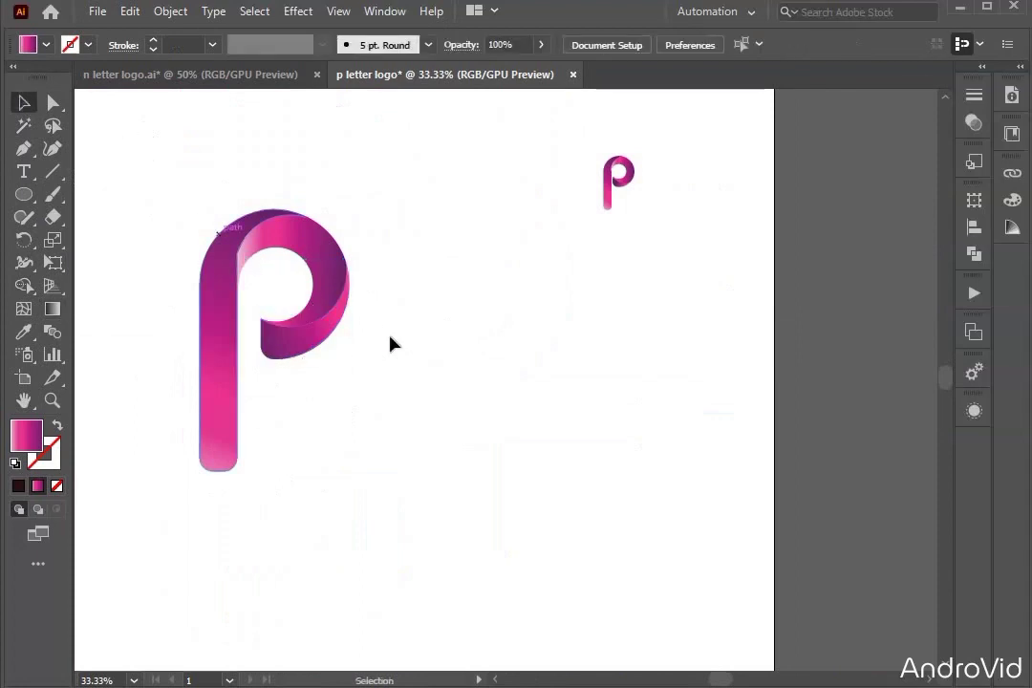
- Redirect the bowl's gradient diagonally, from light pink at the lower left to dark purple at the upper right
left_click(314, 239)
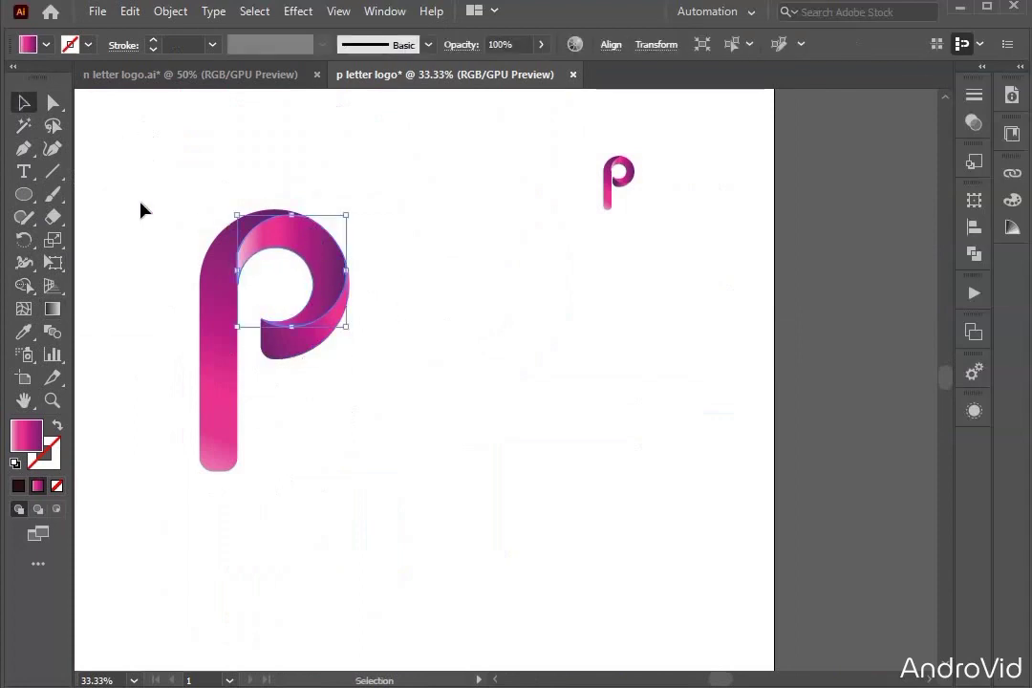
left_click(52, 309)
left_click_drag(180, 349, 340, 182)
left_click(24, 102)
left_click(292, 413)
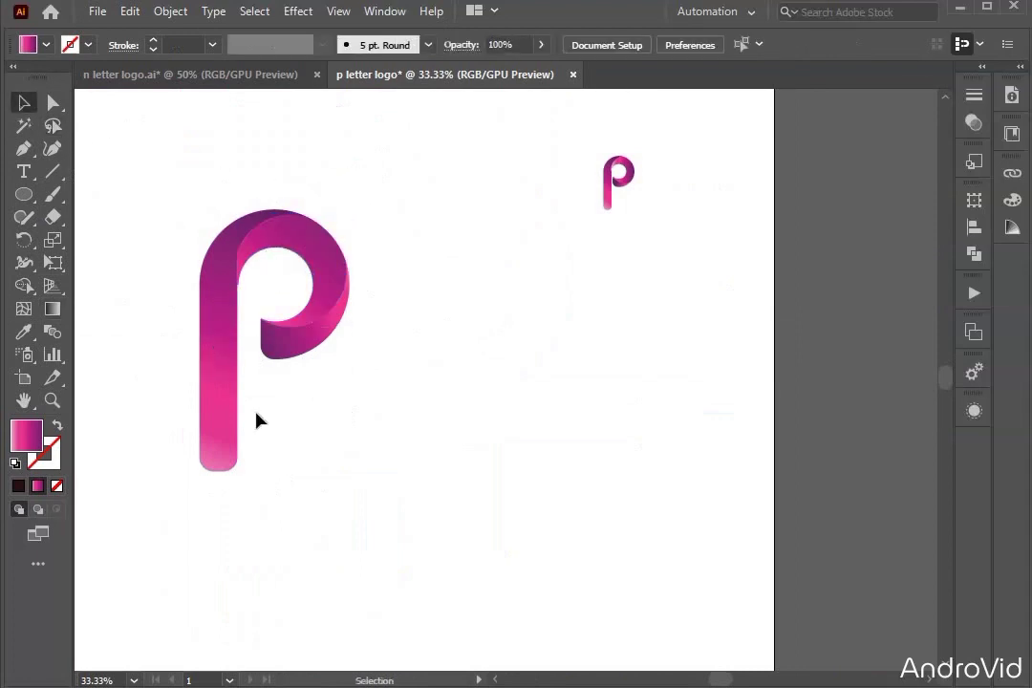
- Add placeholder point text below the P and enlarge it to extend past both sides of the letter
scroll(254, 421, "left", 2)
scroll(250, 423, "down", 2)
scroll(248, 424, "left", 2)
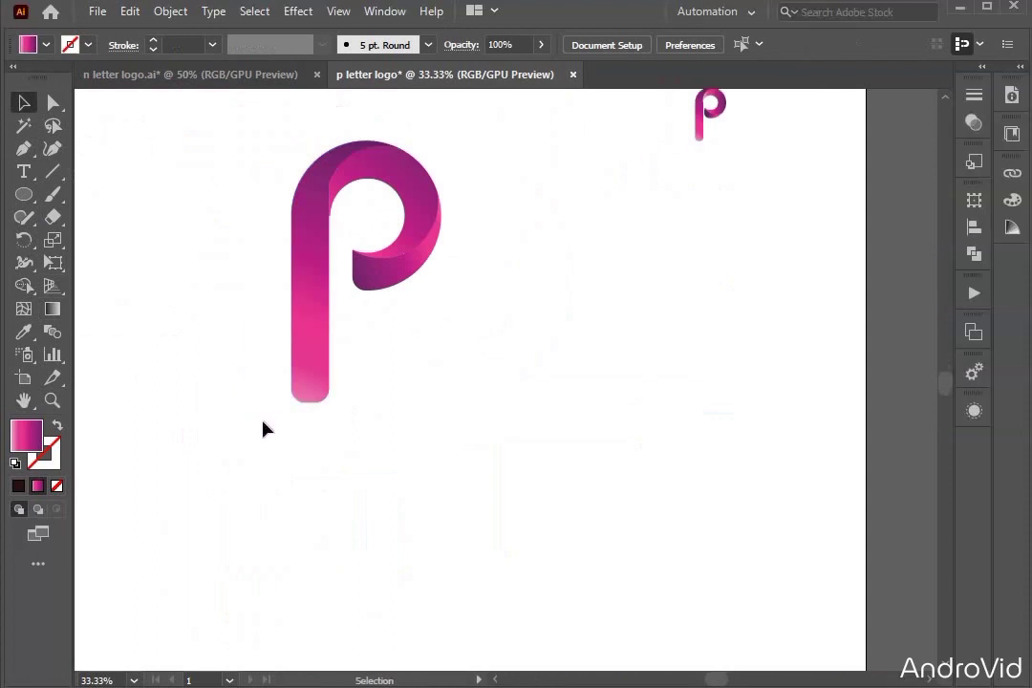
scroll(260, 434, "up", 1)
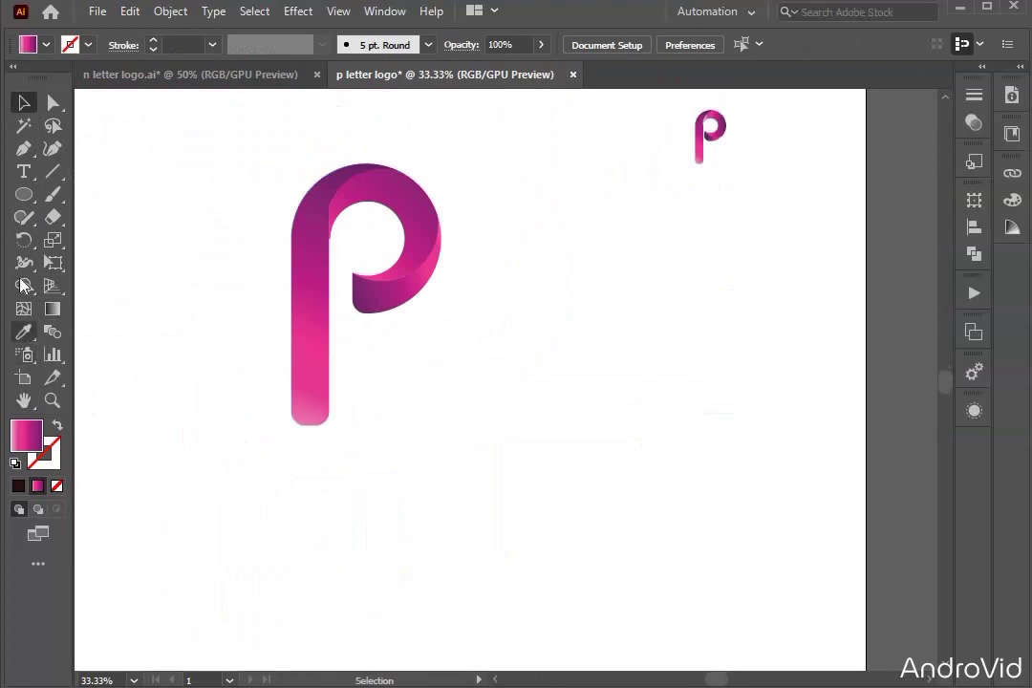
left_click(24, 171)
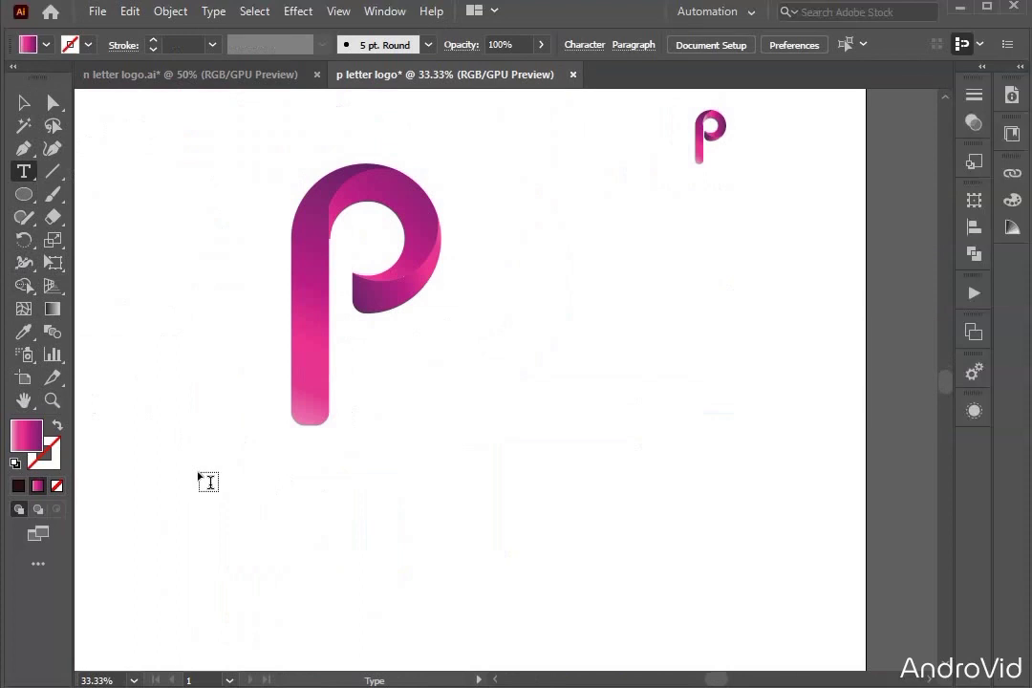
left_click(200, 472)
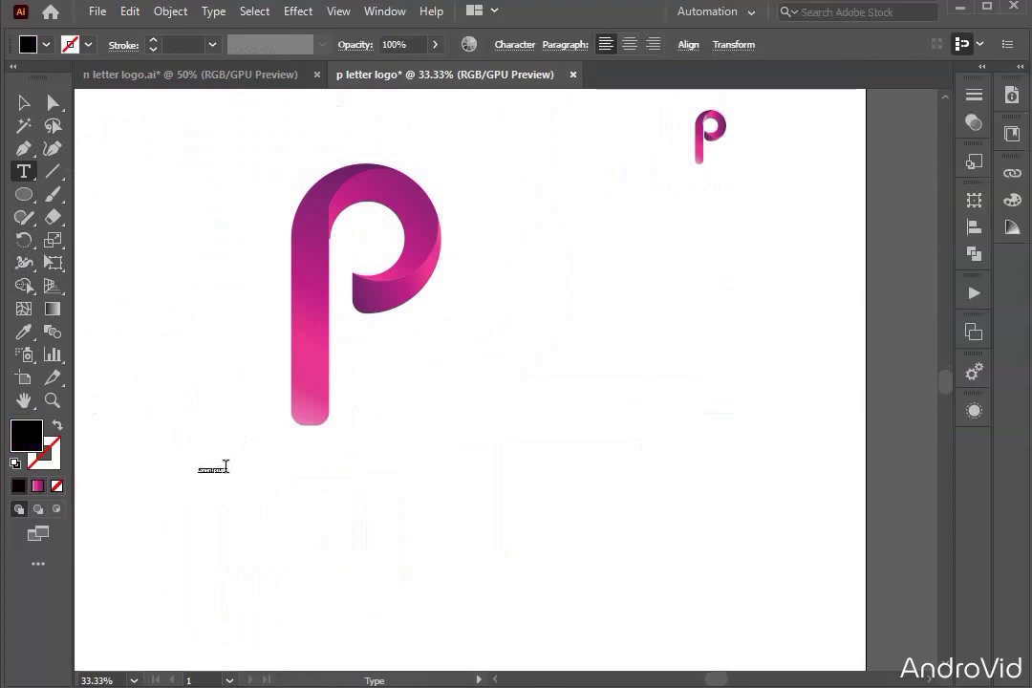
left_click(23, 103)
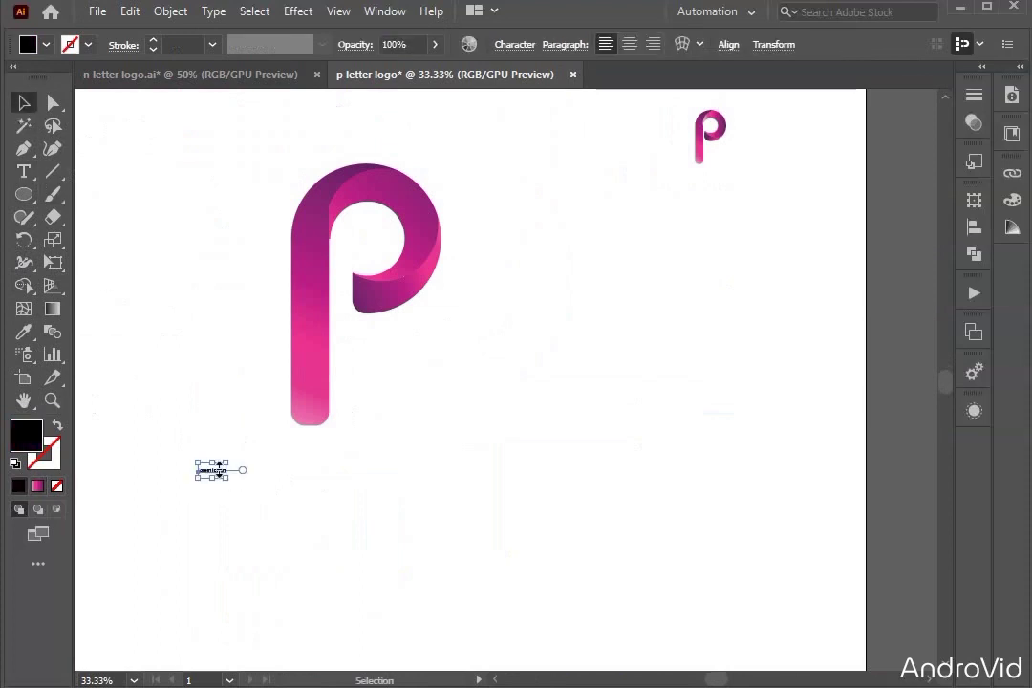
left_click_drag(223, 483, 397, 602)
left_click_drag(325, 475, 489, 470)
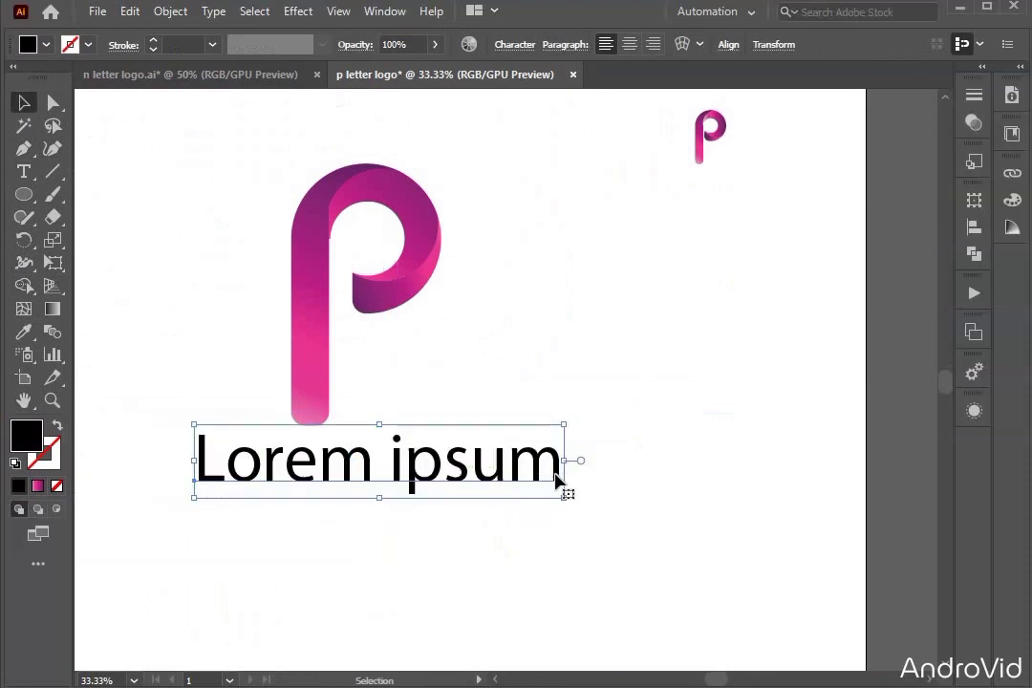
- Replace the placeholder text below the P with "LETTER LOGO"
key("t")
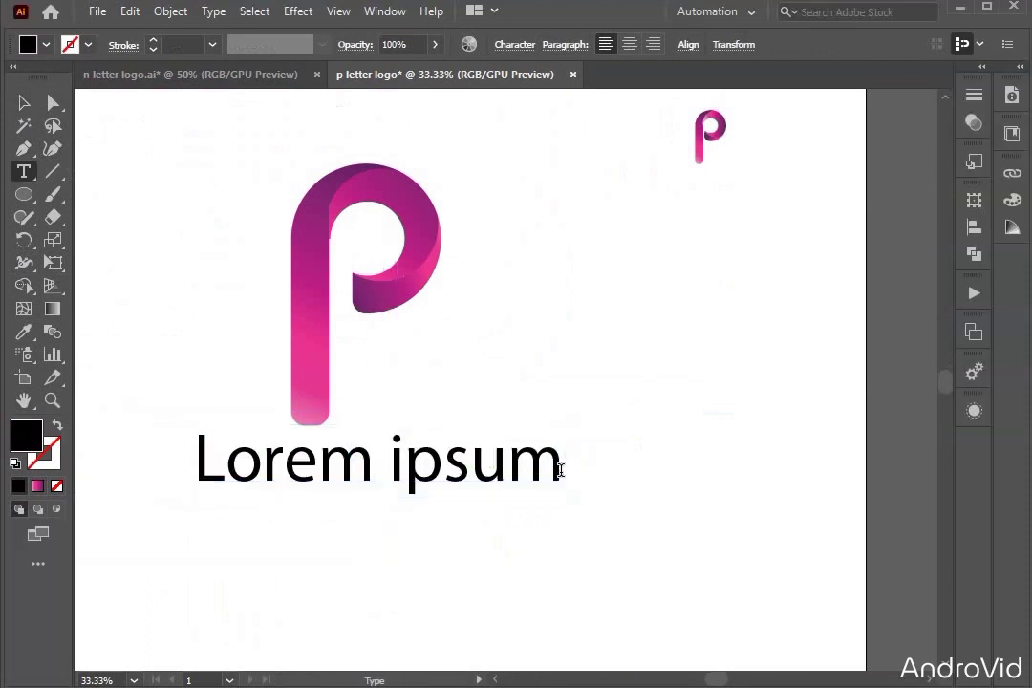
key("BackSpace")
key("BackSpace")
key("BackSpace")
key("BackSpace")
key("BackSpace")
key("BackSpace")
key("BackSpace")
key("BackSpace")
key("BackSpace")
key("BackSpace")
key("BackSpace")
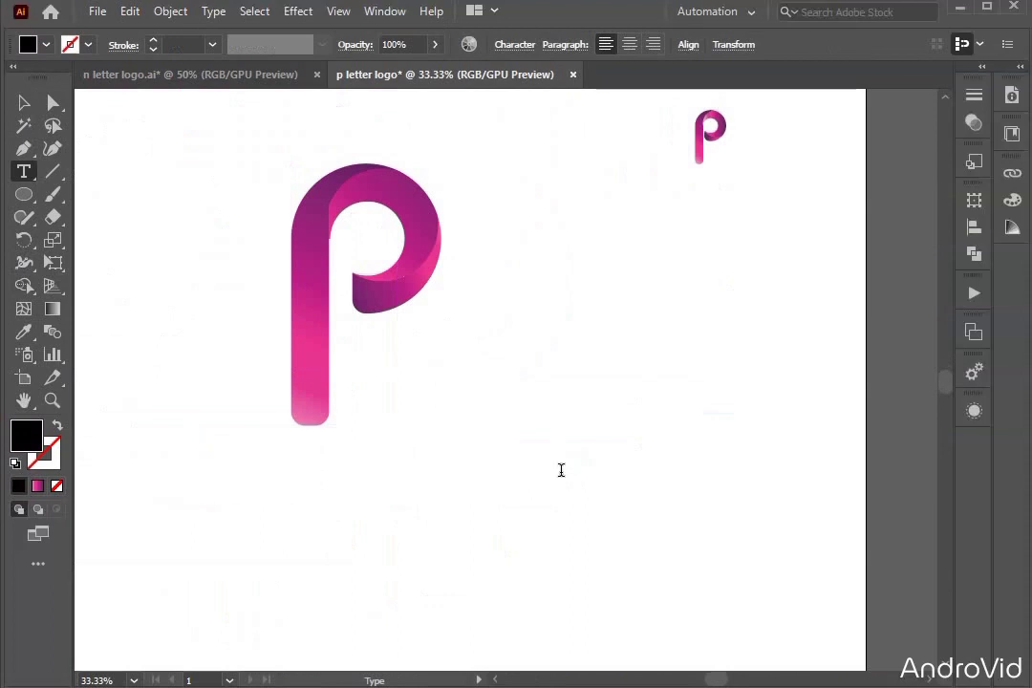
type("LET")
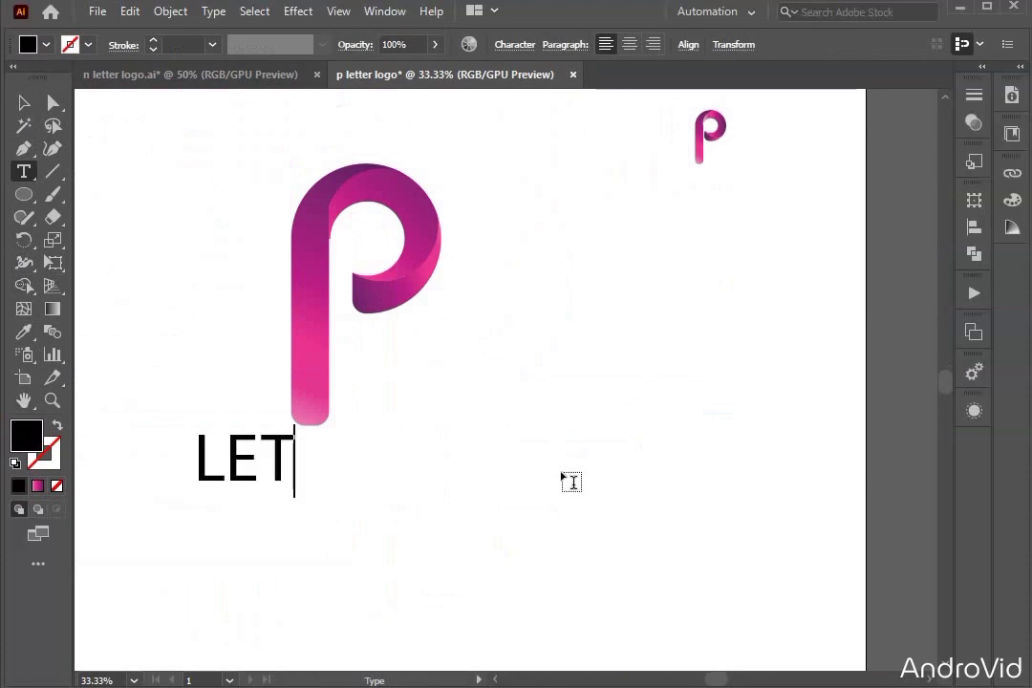
type("TER LOGO")
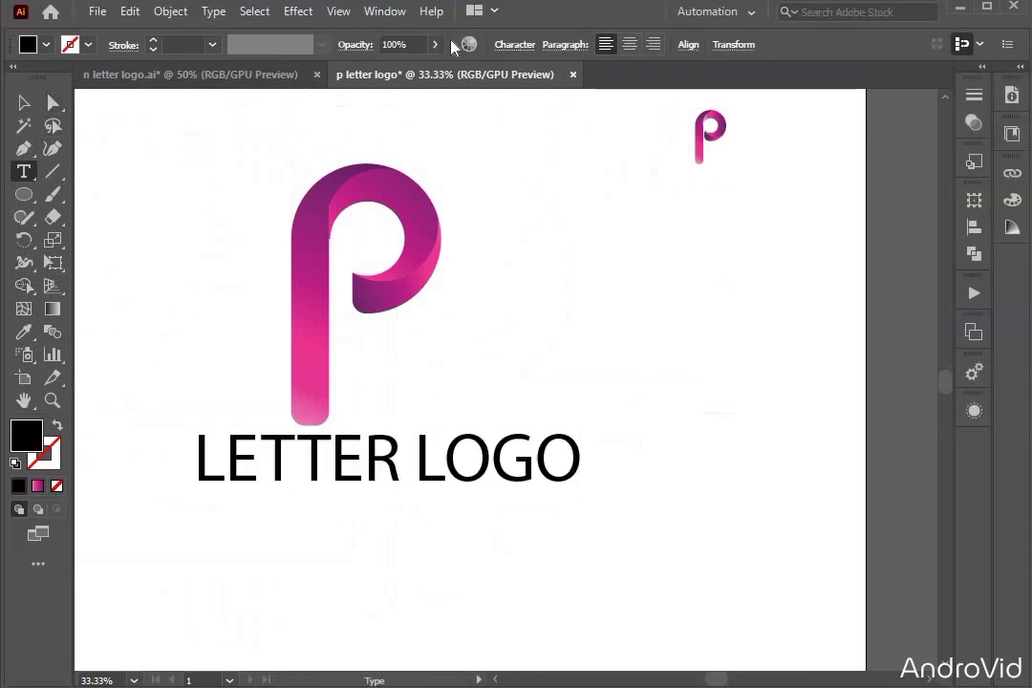
- Try to switch the LETTER LOGO text to the Roboto font and review its available weights
left_click(522, 45)
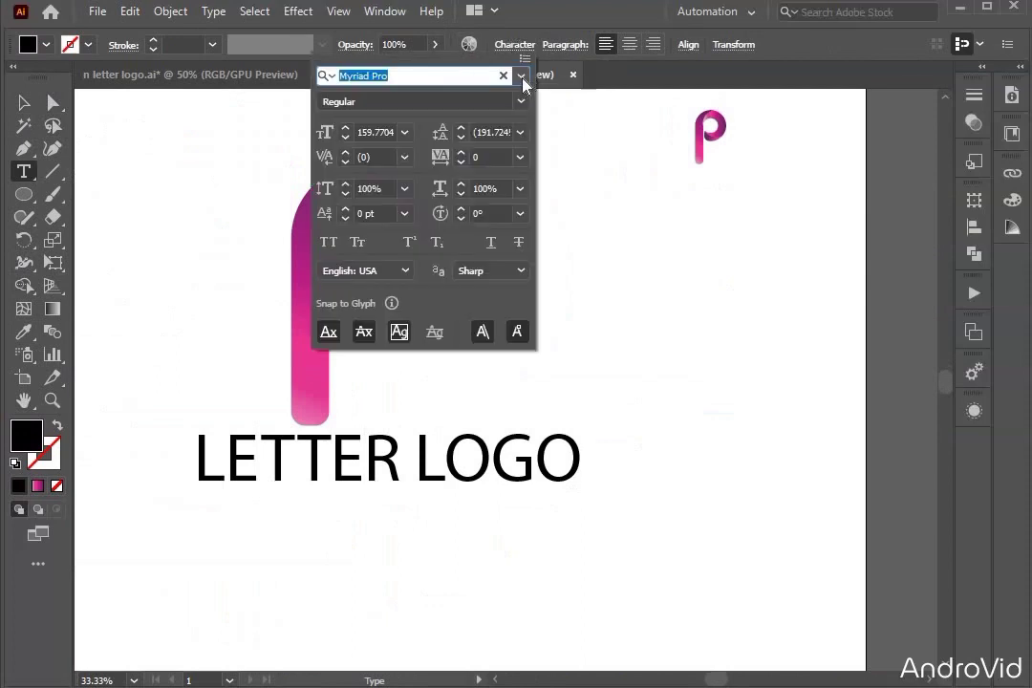
left_click(522, 77)
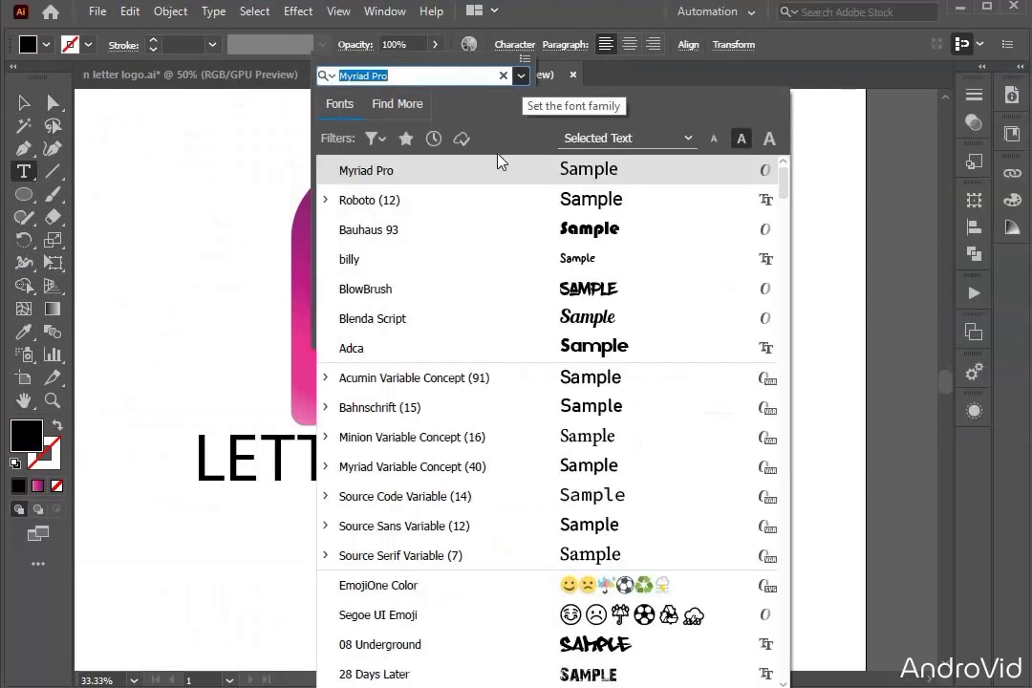
left_click(439, 203)
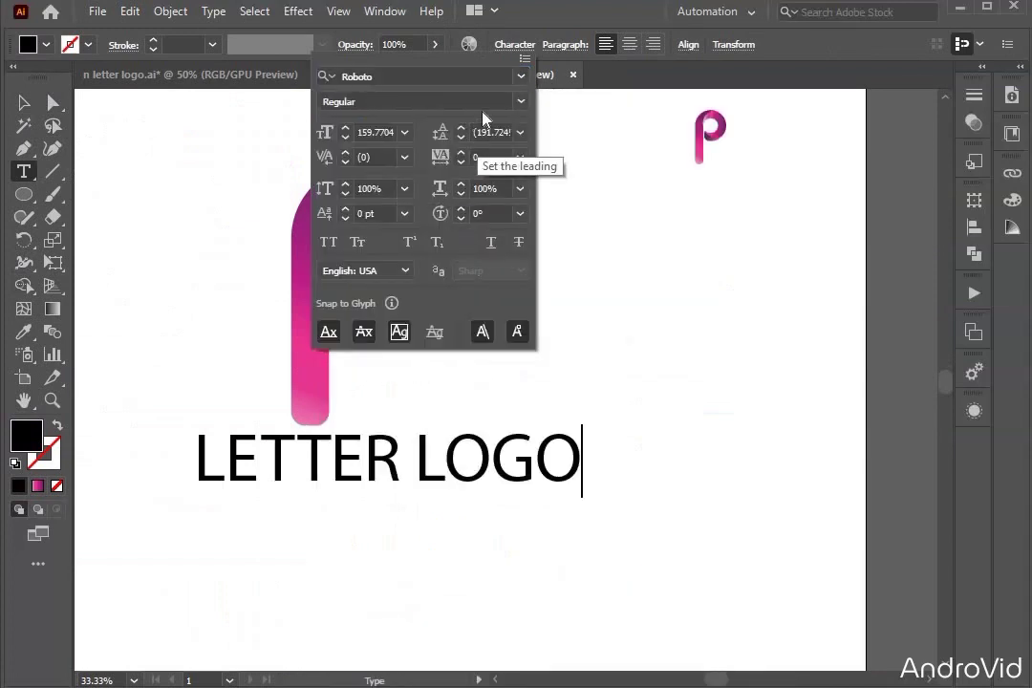
left_click(522, 101)
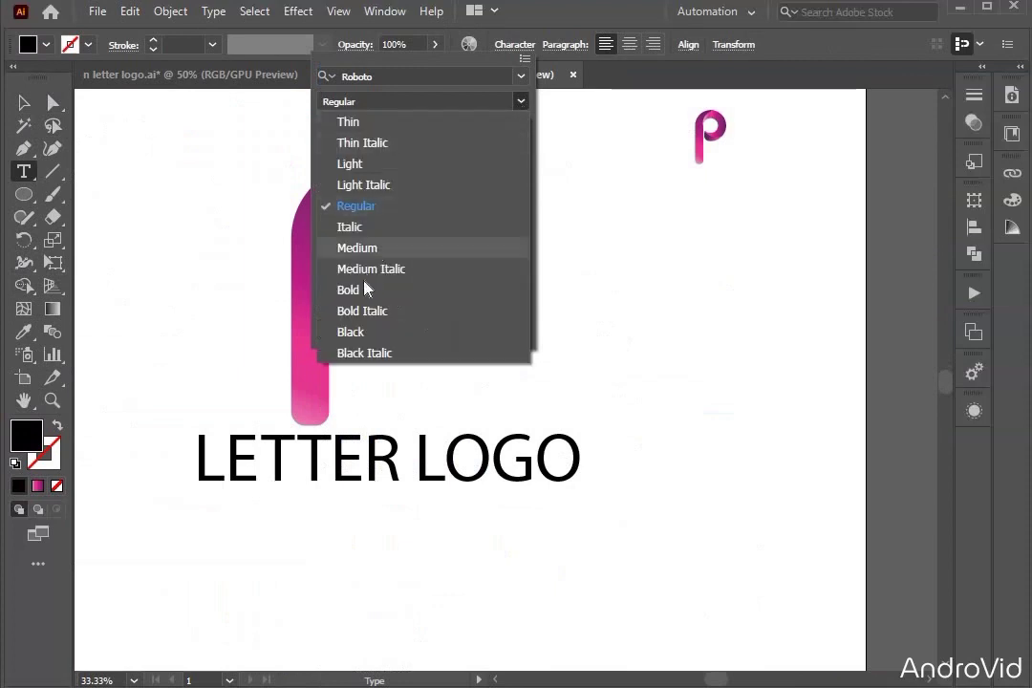
left_click(390, 477)
left_click(589, 474)
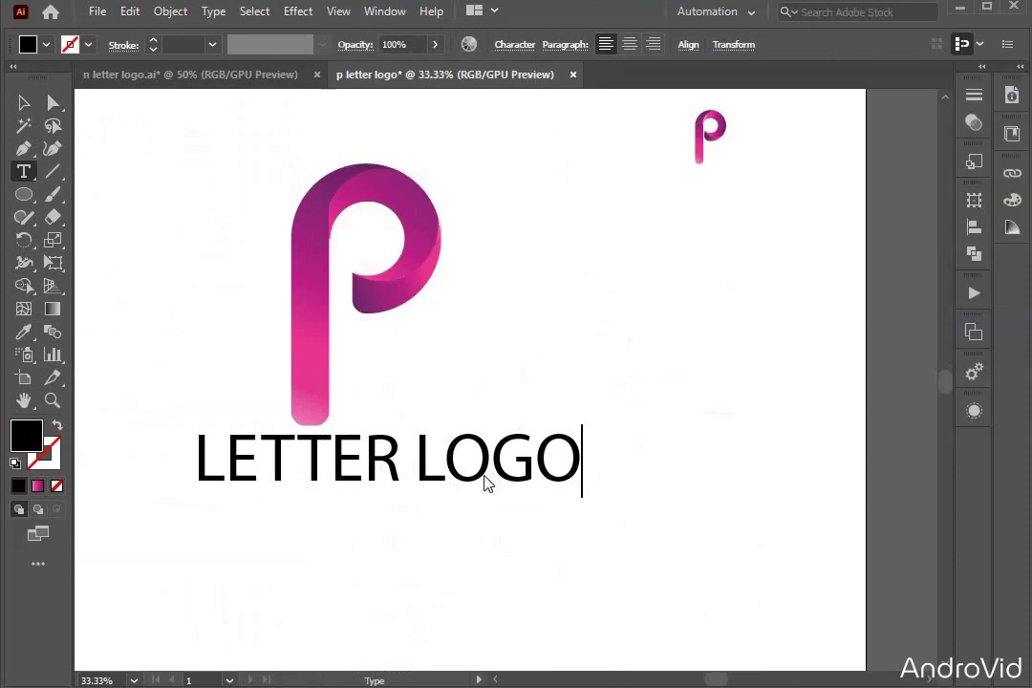
- Select the whole LETTER LOGO text and set its font to Roboto Black
left_click_drag(580, 466, 191, 468)
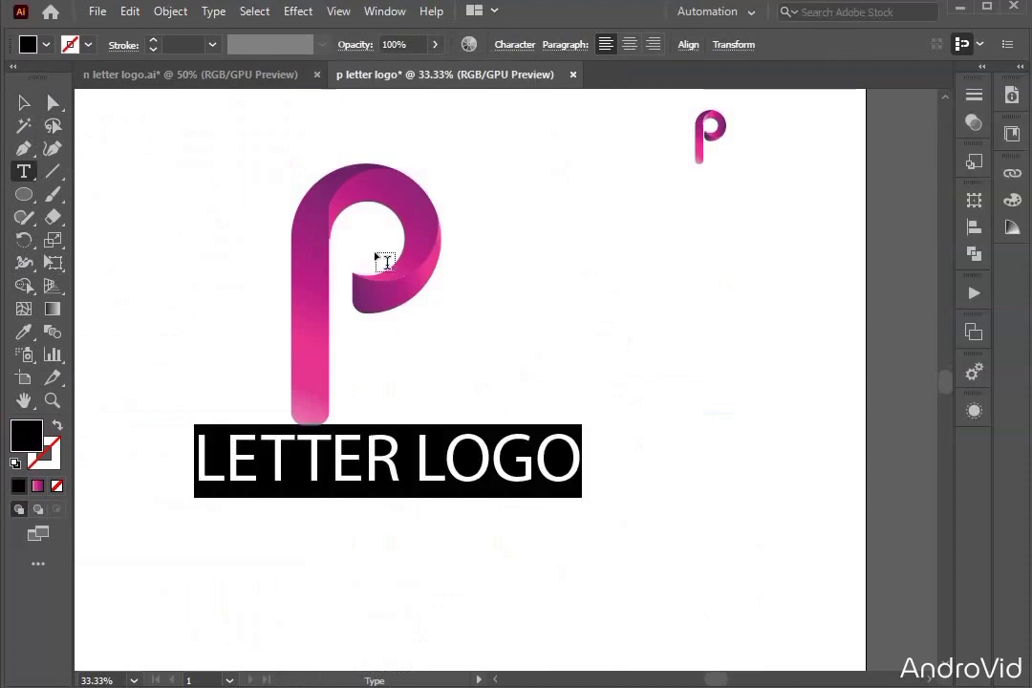
left_click(518, 44)
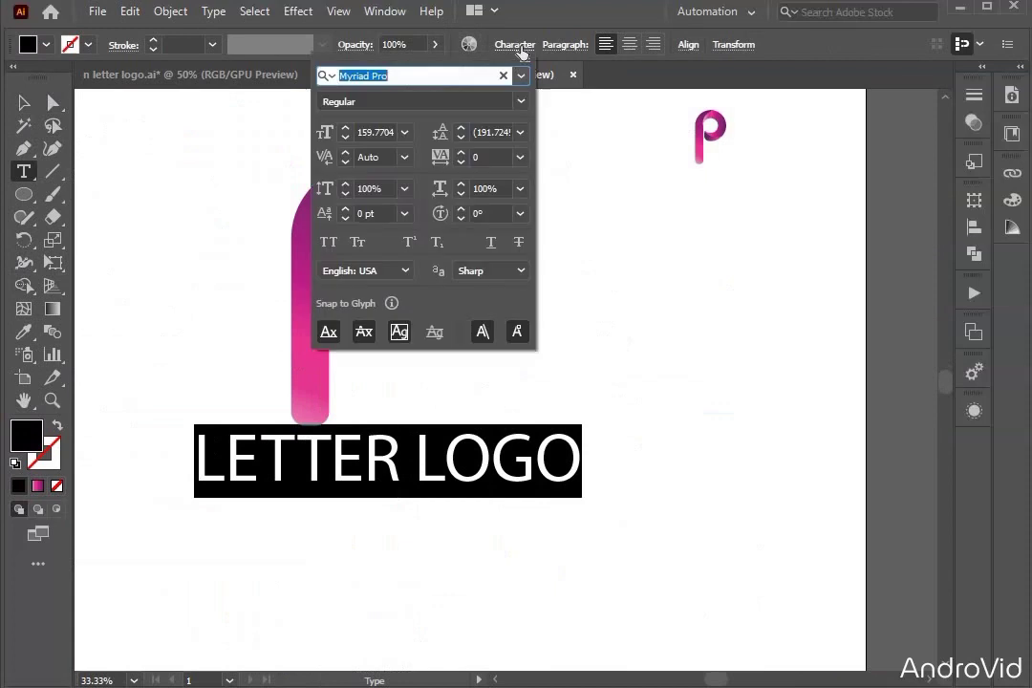
left_click(522, 106)
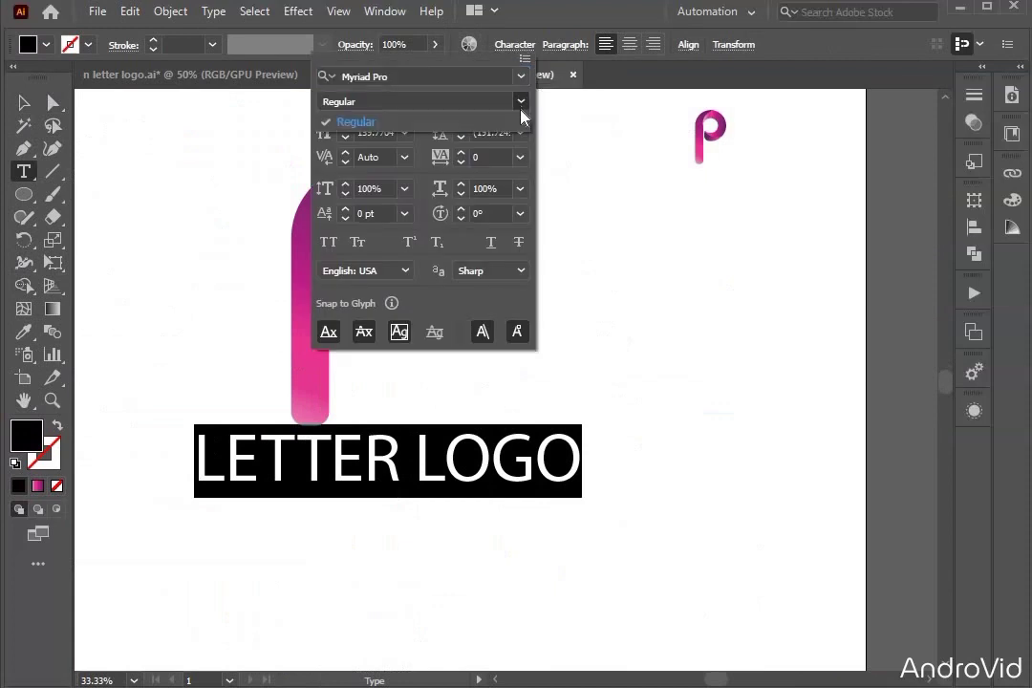
left_click(523, 112)
left_click(520, 80)
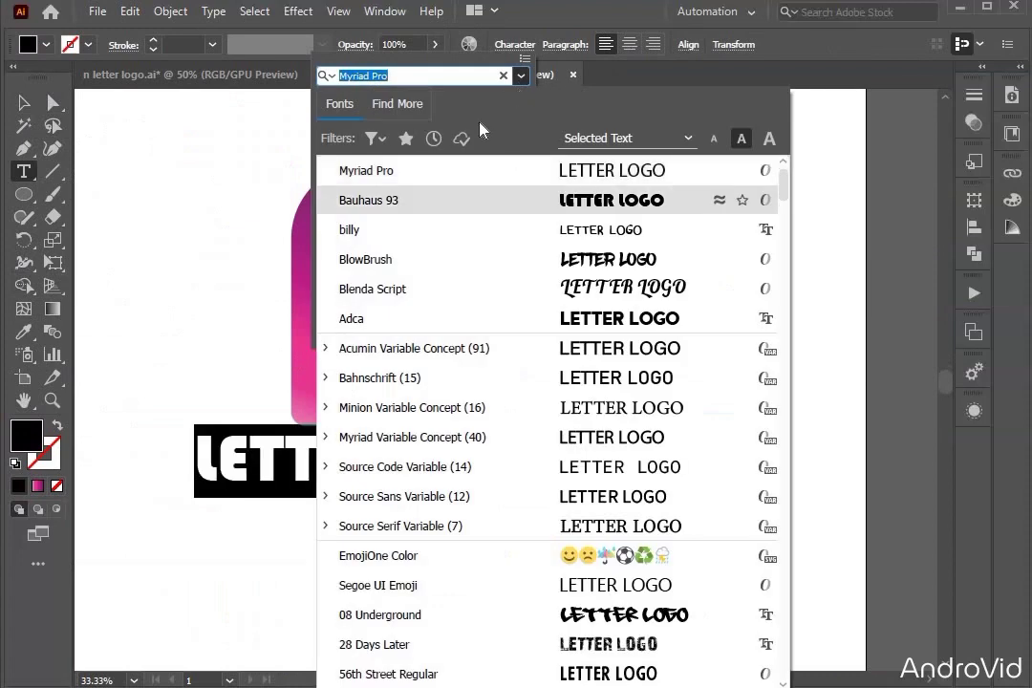
key("BackSpace")
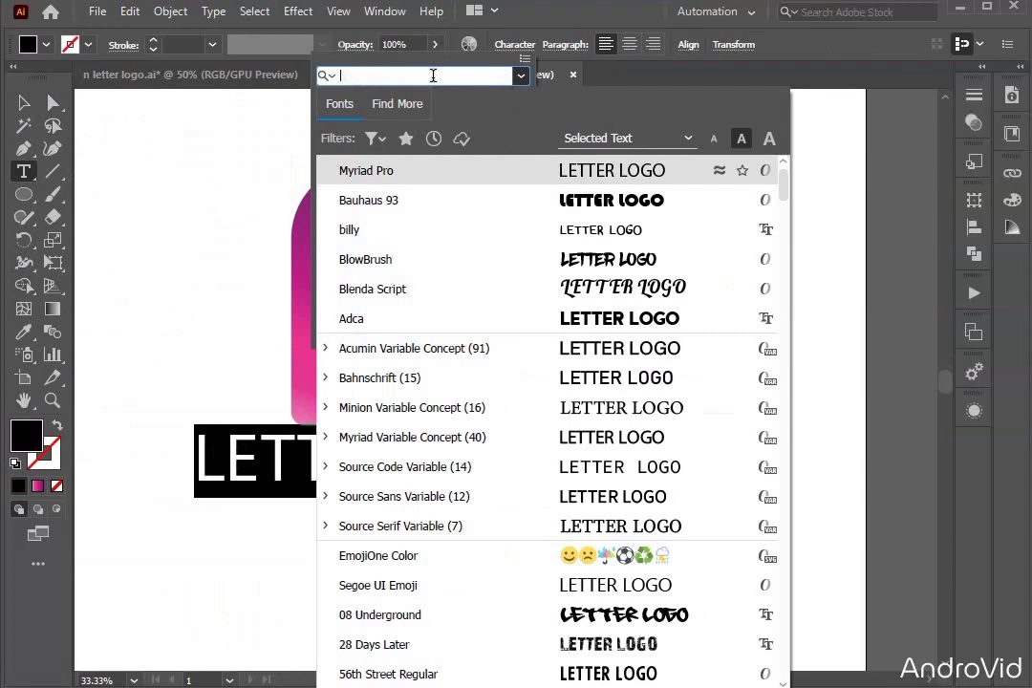
type("RO")
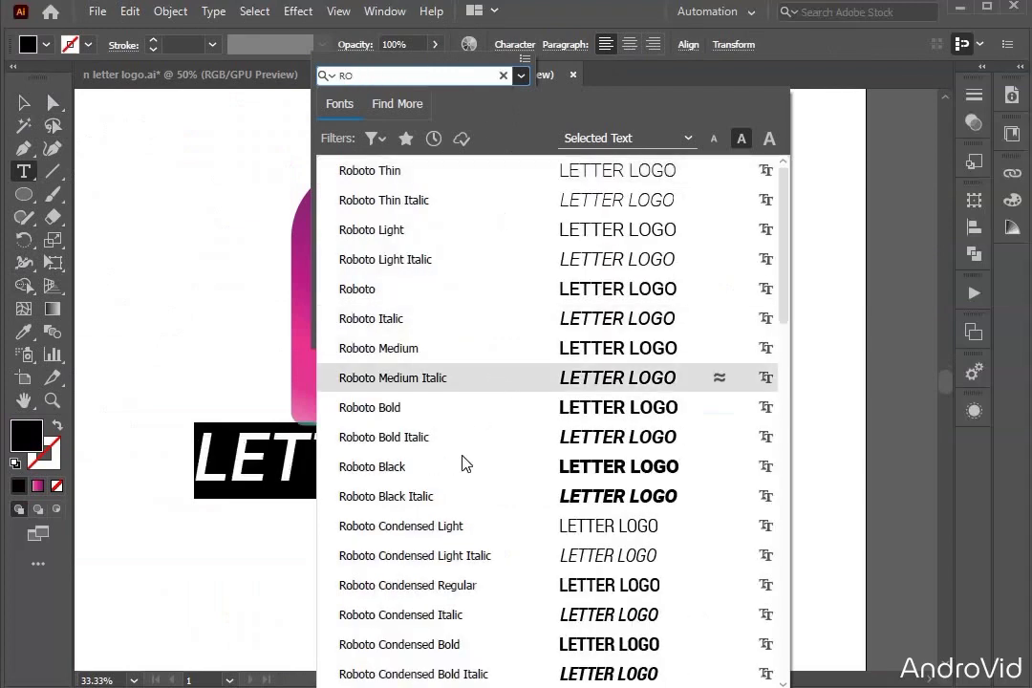
left_click(474, 475)
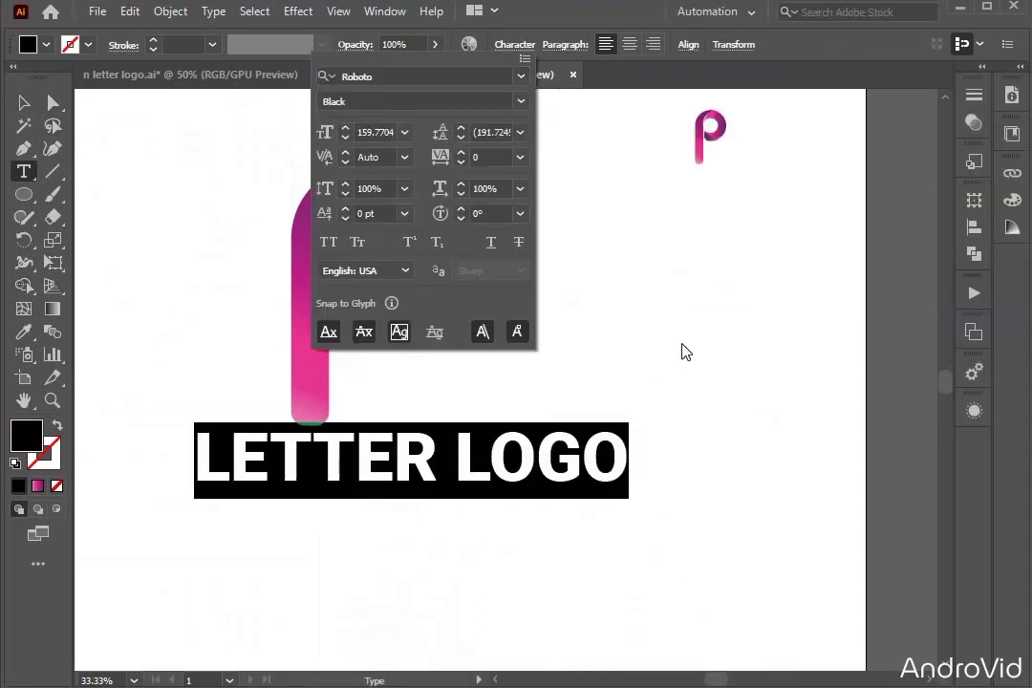
key("Escape")
- Move the LETTER LOGO text roughly centred just beneath the P's stem and scale it up slightly
left_click(23, 103)
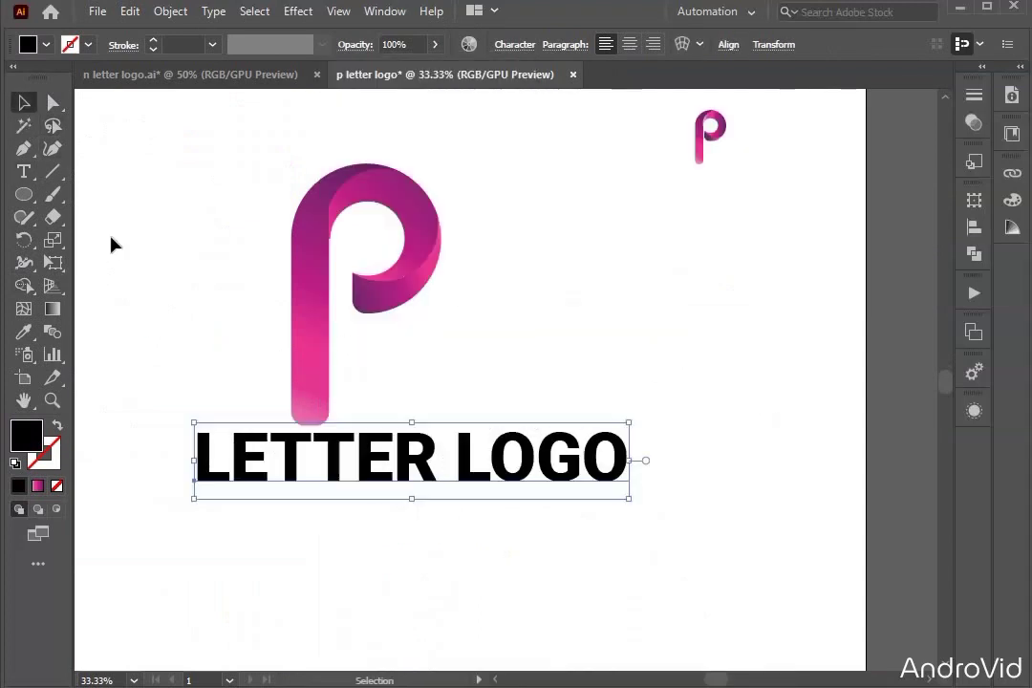
left_click_drag(551, 476, 523, 502)
scroll(458, 511, "up", 1)
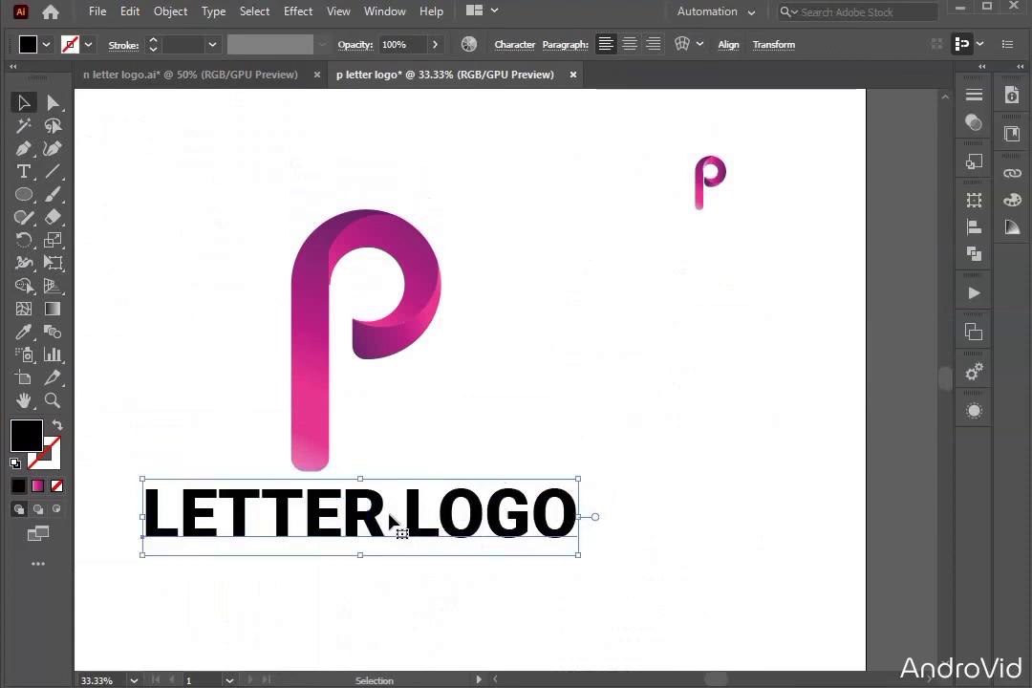
scroll(381, 504, "down", 1)
scroll(533, 531, "left", 1)
mouse_move(625, 500)
left_mouse_down()
mouse_move(635, 526)
mouse_move(634, 516)
left_mouse_up()
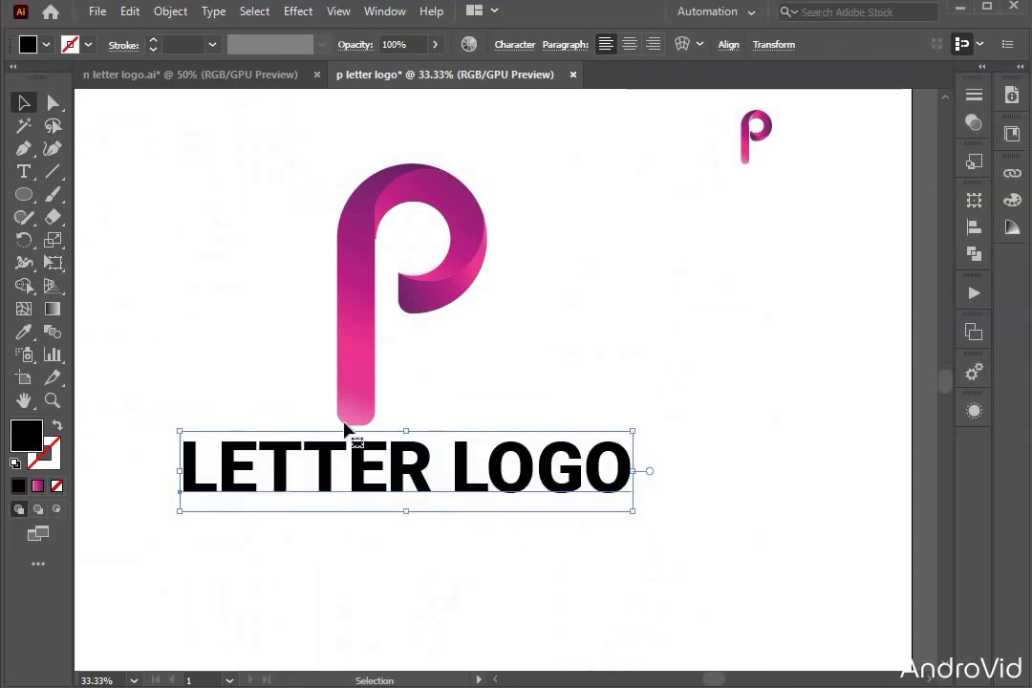
- Select all the pieces of the large P and group them
left_click(444, 403)
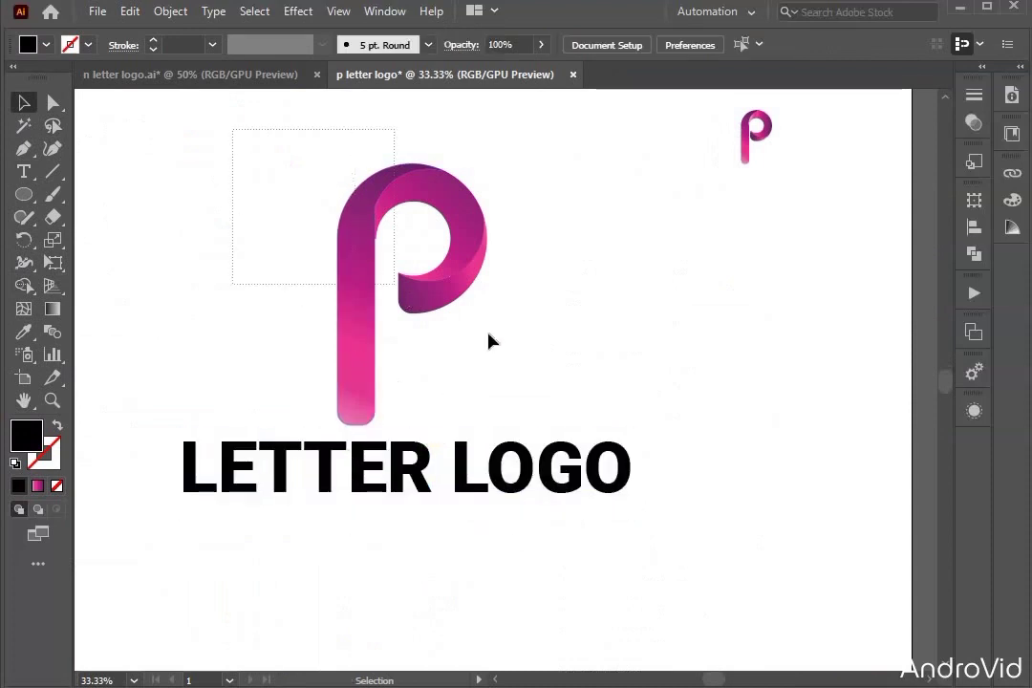
left_click(463, 298)
right_click(460, 294)
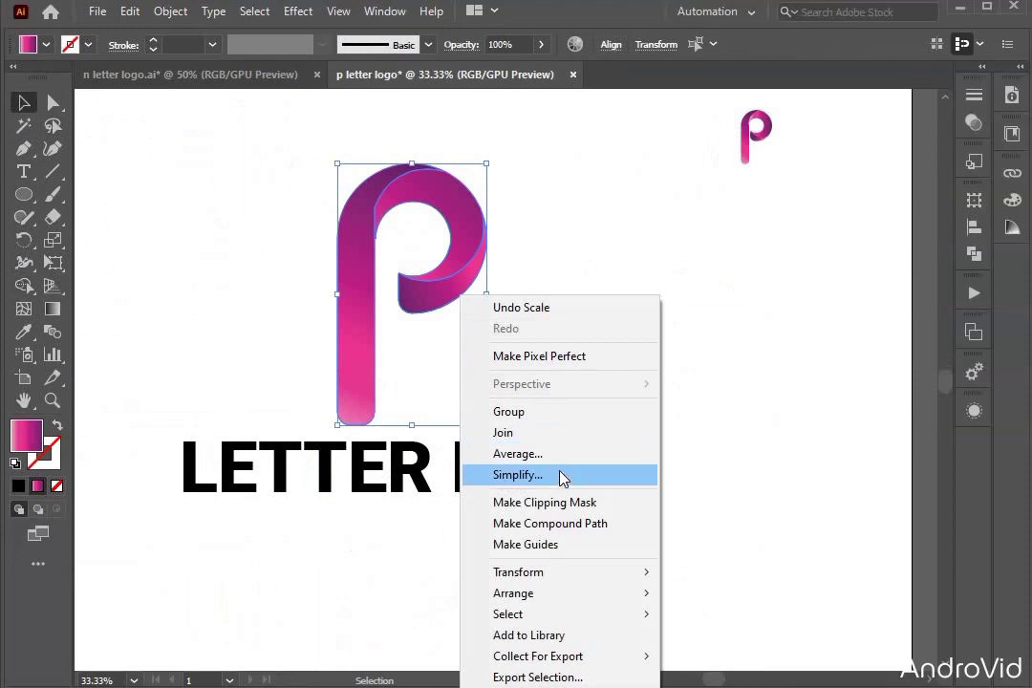
left_click(571, 410)
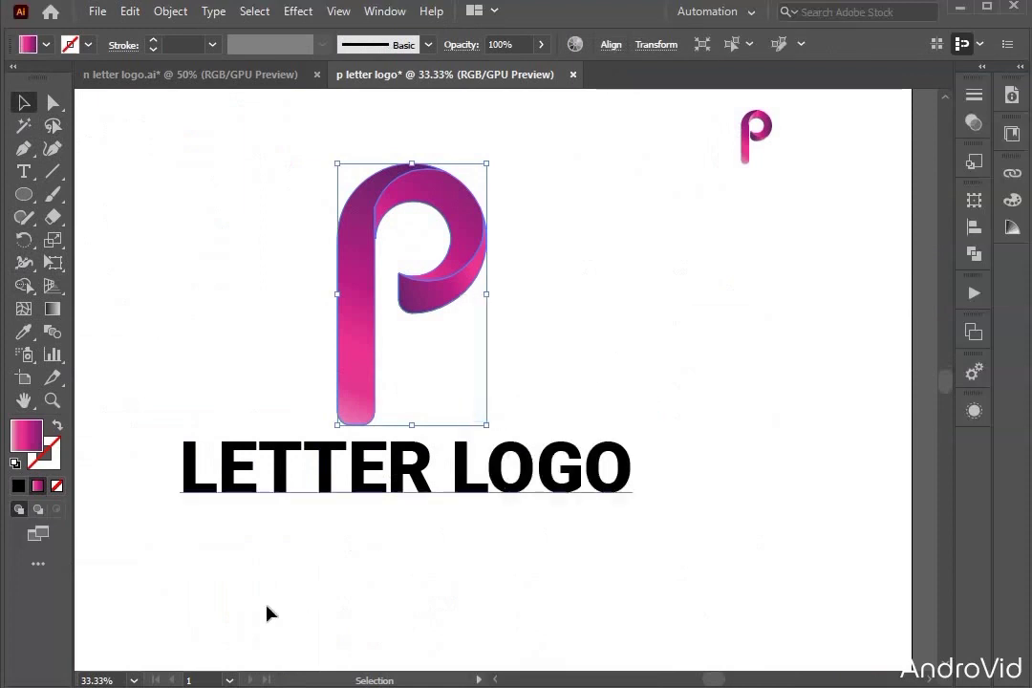
- Align the P group and the LETTER LOGO text on their horizontal centres
left_click_drag(700, 348, 726, 334)
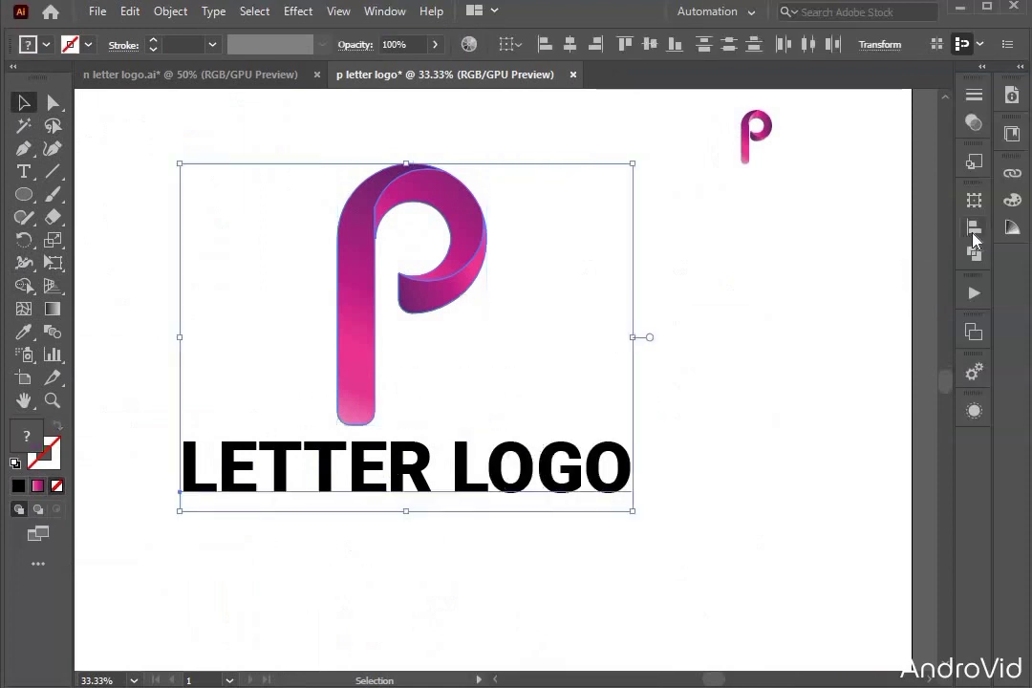
left_click(974, 226)
left_click(785, 243)
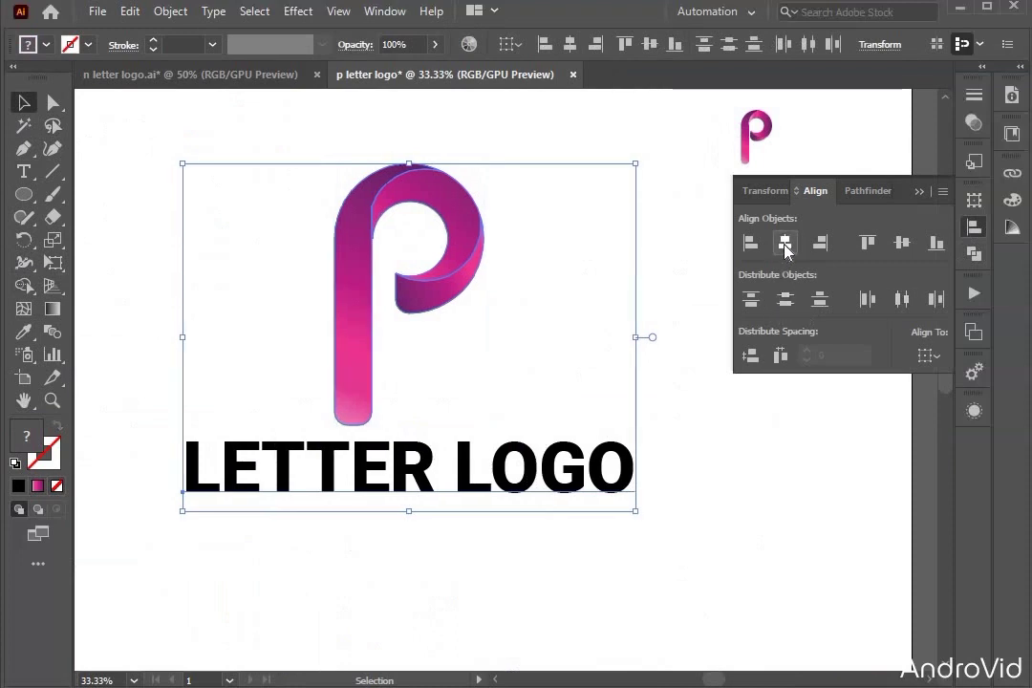
left_click(702, 345)
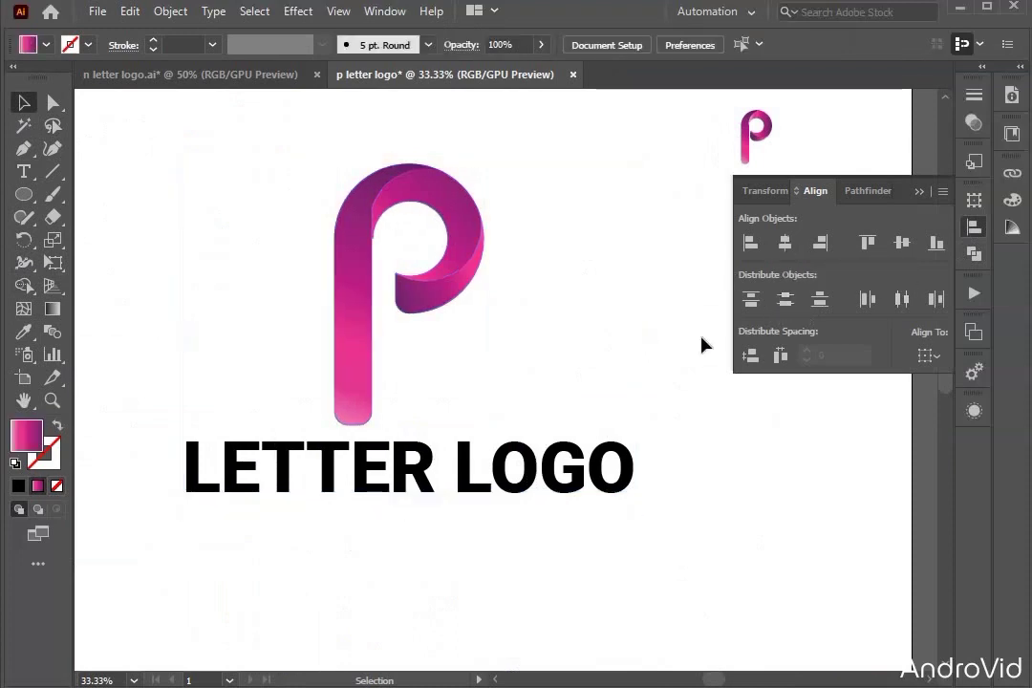
left_click(917, 192)
- Convert the LETTER LOGO text to outlines
left_click(469, 491)
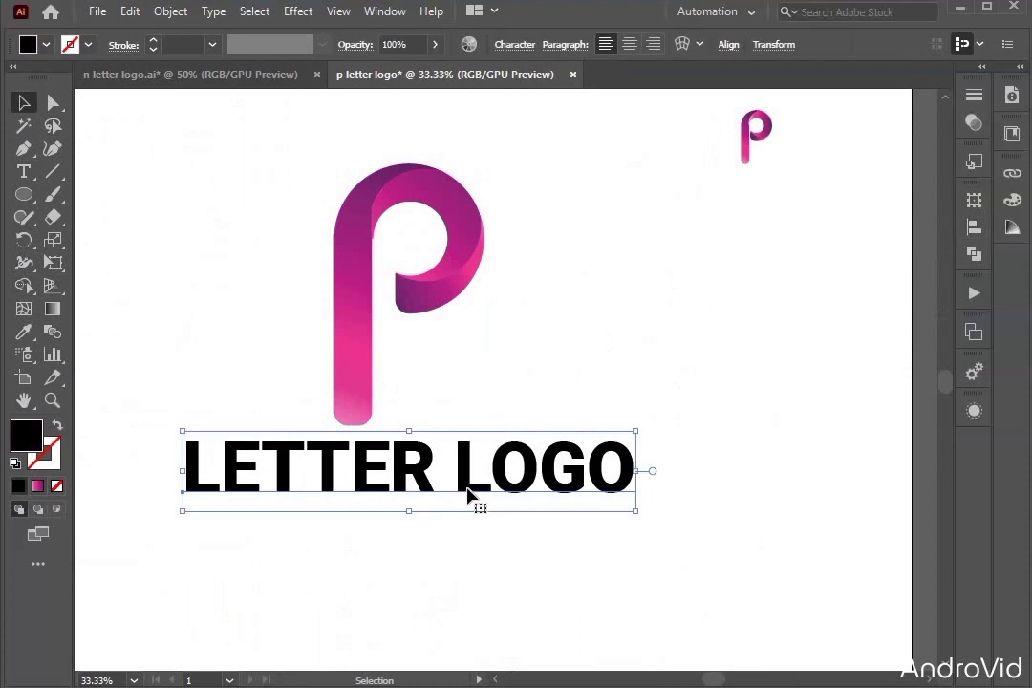
right_click(469, 491)
left_click(612, 227)
left_click(509, 423)
- Apply the P stem's pink-purple gradient to the outlined LETTER LOGO lettering with the Eyedropper
left_click_drag(152, 520, 256, 468)
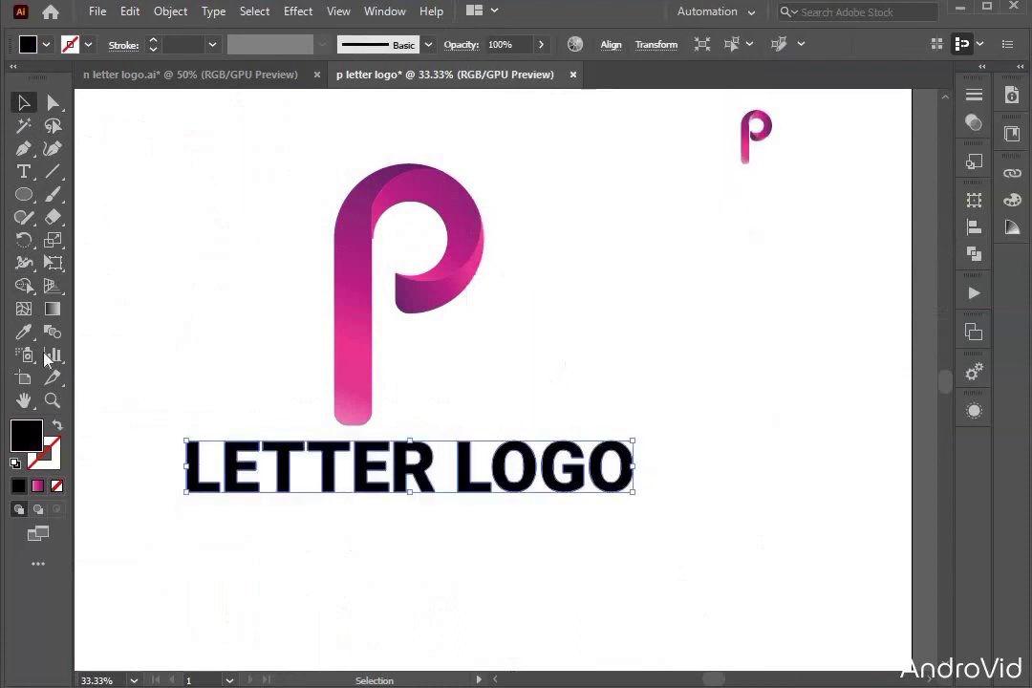
left_click(25, 332)
left_click(357, 323)
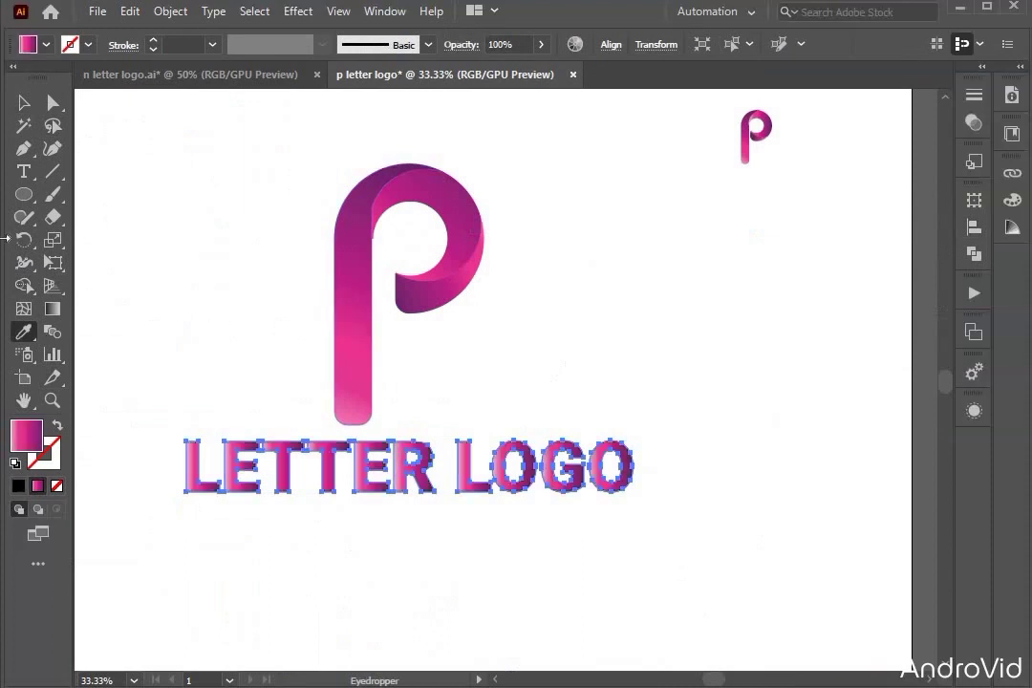
left_click(24, 103)
left_click(184, 312)
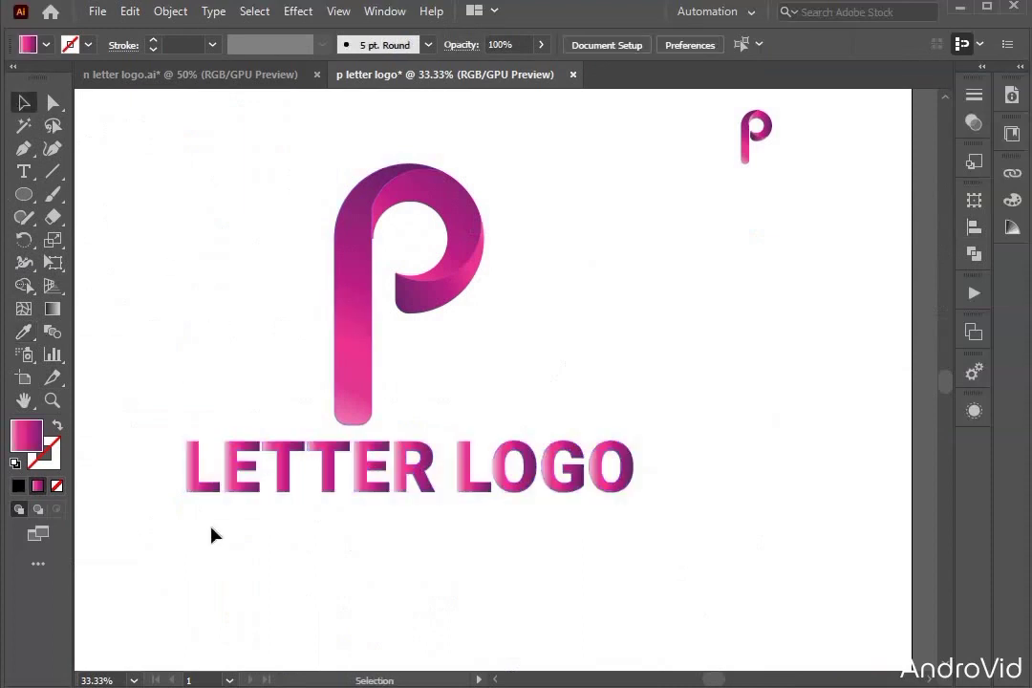
- Redraw the LETTER LOGO gradient as one diagonal blend across all the lettering, pink at the lower start and purple at the upper end
left_click(220, 487)
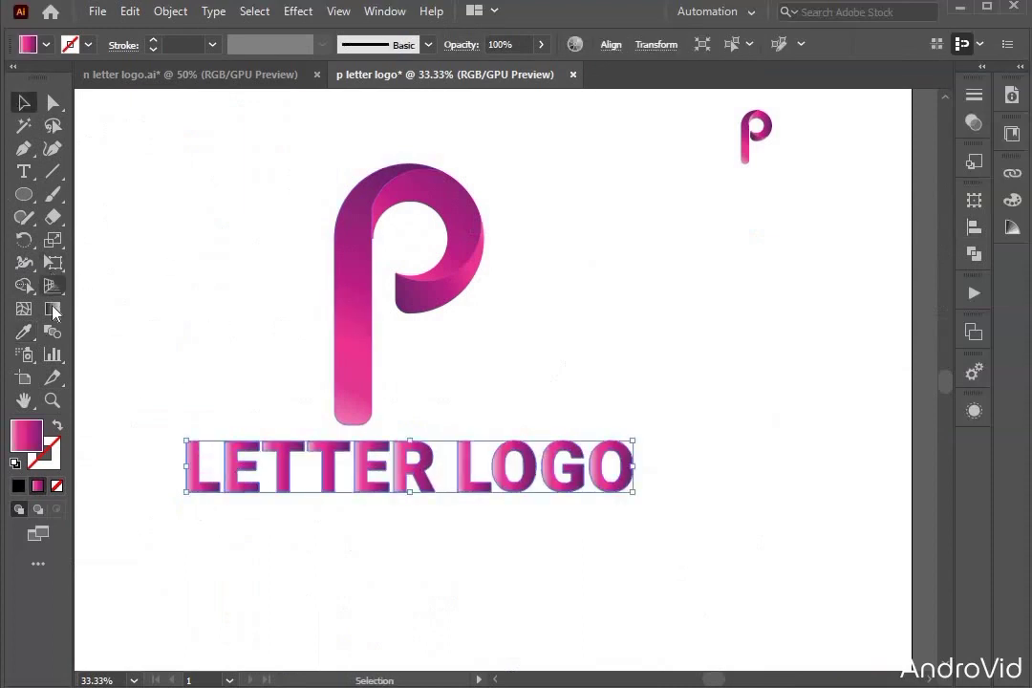
left_click(53, 308)
mouse_move(244, 603)
left_mouse_down()
mouse_move(361, 482)
mouse_move(435, 365)
mouse_move(438, 332)
mouse_move(405, 357)
mouse_move(405, 375)
mouse_move(368, 386)
mouse_move(320, 361)
mouse_move(321, 349)
mouse_move(317, 360)
left_mouse_up()
left_click(24, 102)
left_click(244, 438)
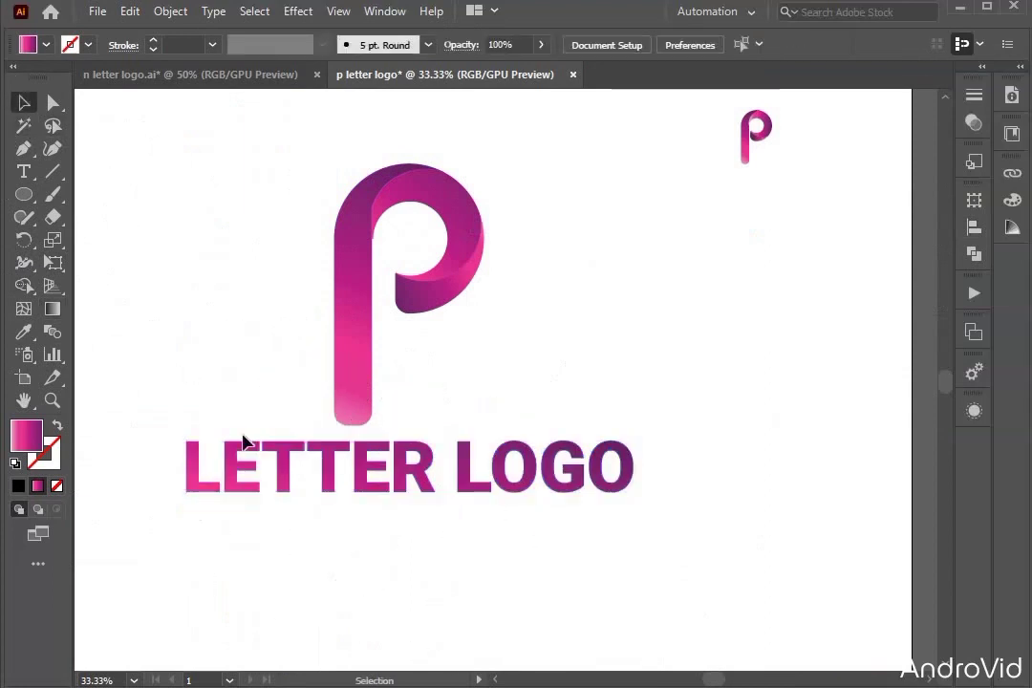
- Delete the small reference P near the artboard's upper right corner
scroll(387, 539, "up", 1)
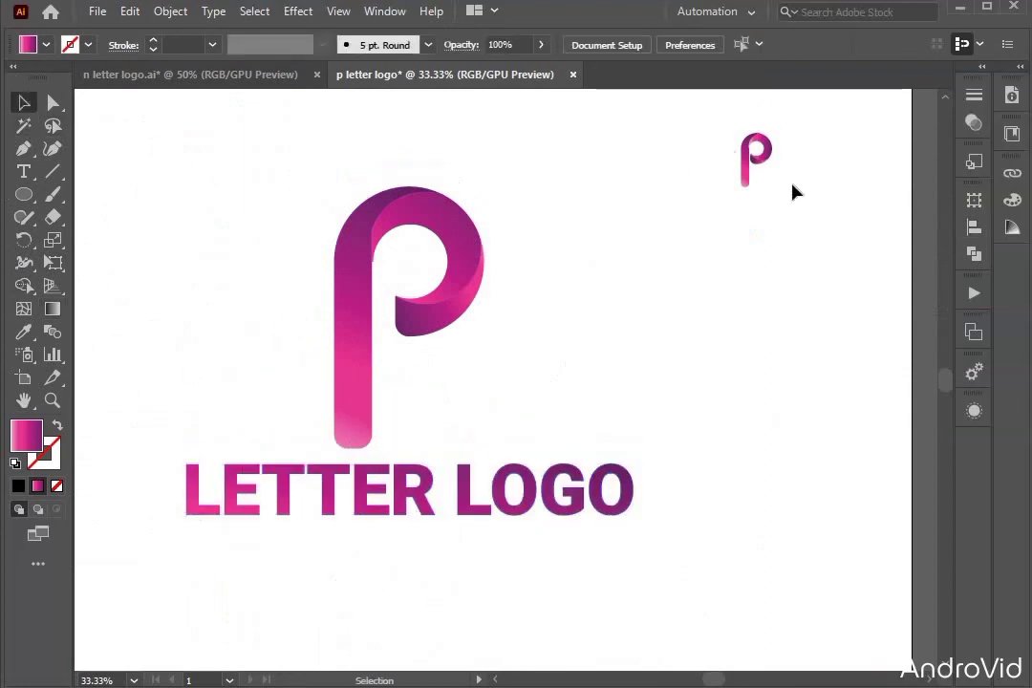
left_click(757, 161)
key("Delete")
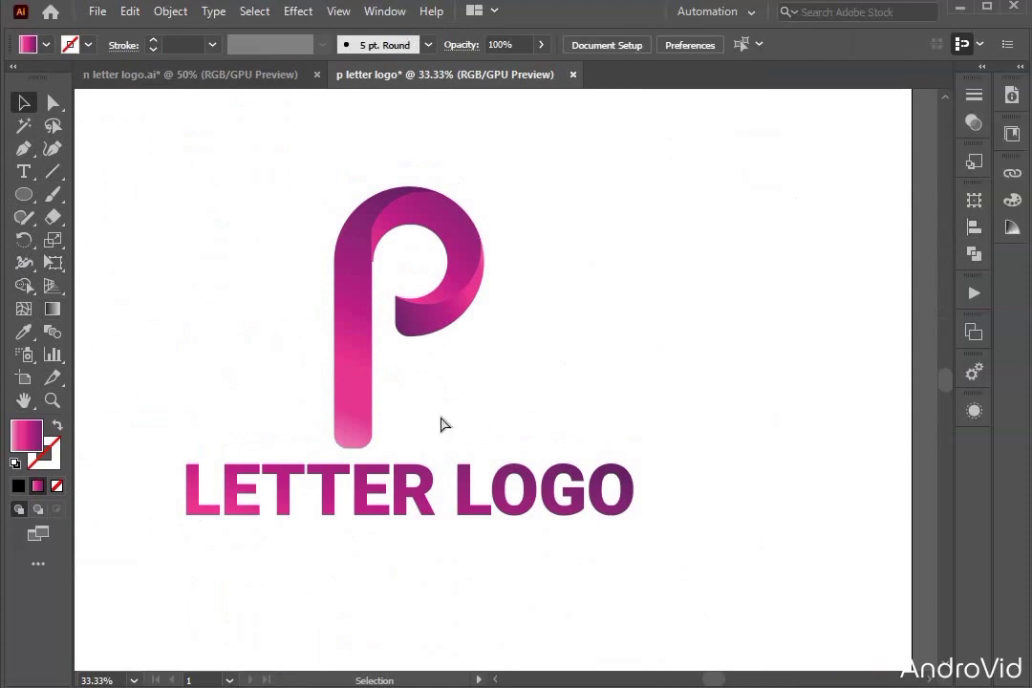
- Select the large P together with the LETTER LOGO lettering and move both to the middle of the artboard
key("a")
scroll(442, 423, "left", 3)
scroll(441, 419, "right", 2)
left_click_drag(160, 288, 496, 523)
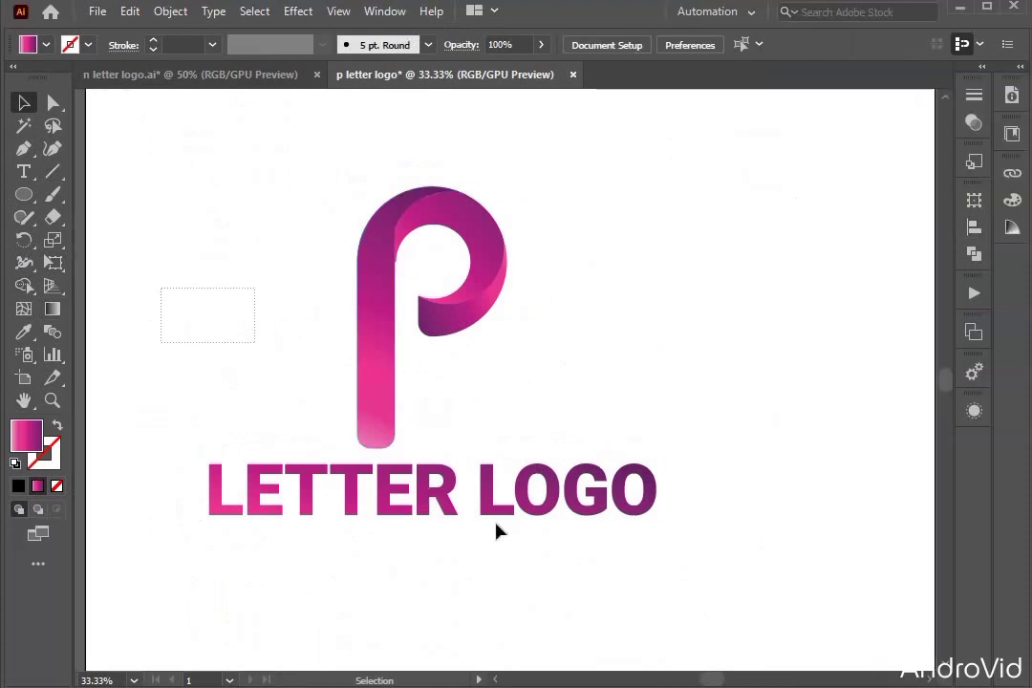
left_click_drag(578, 540, 629, 524)
key("ctrl+z")
key("ctrl+shift+z")
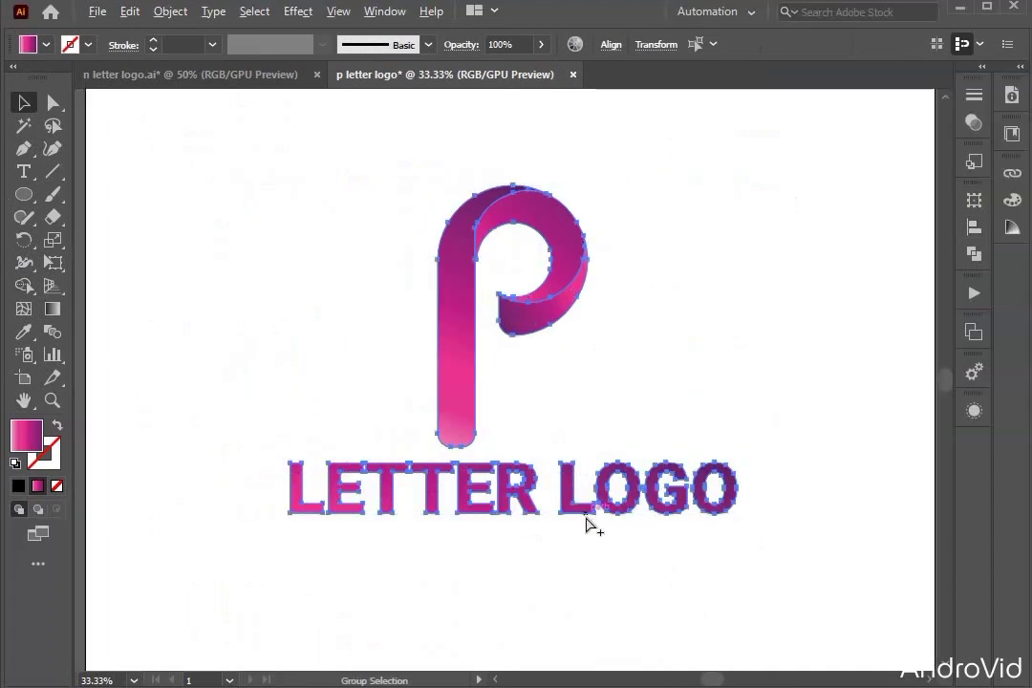
scroll(586, 523, "up", 1)
key("v")
scroll(586, 523, "up", 3)
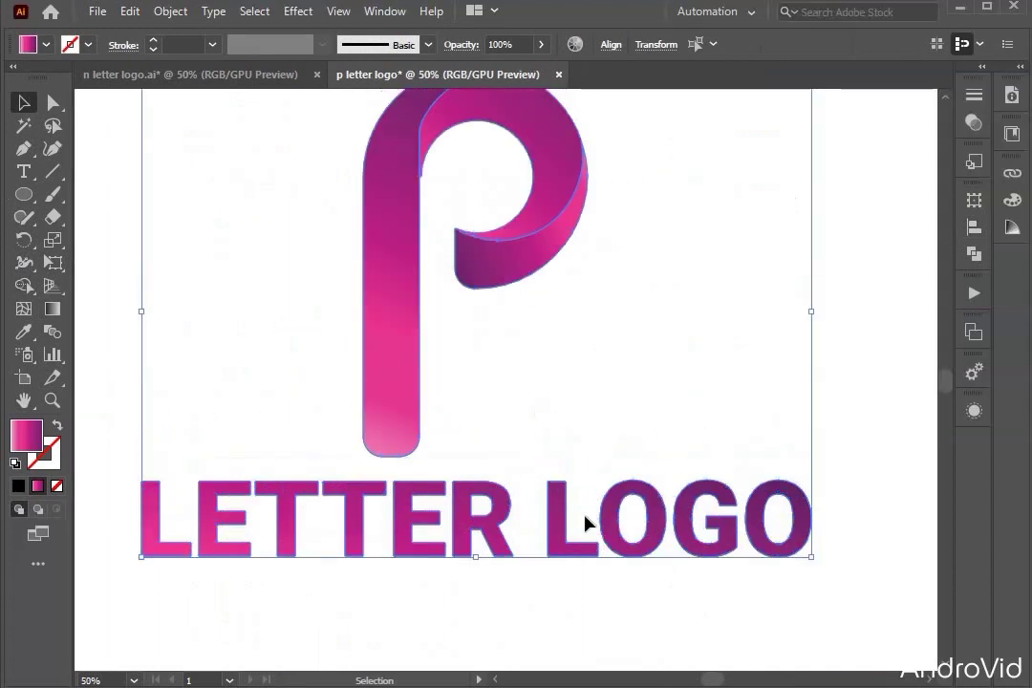
left_click(188, 413)
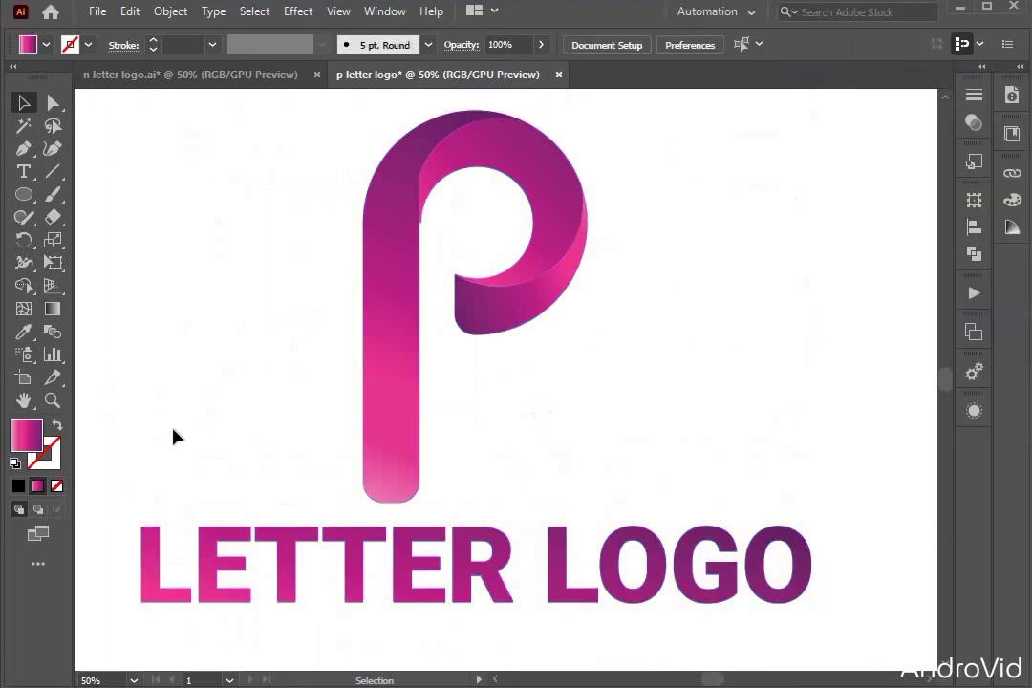
scroll(179, 433, "left", 1)
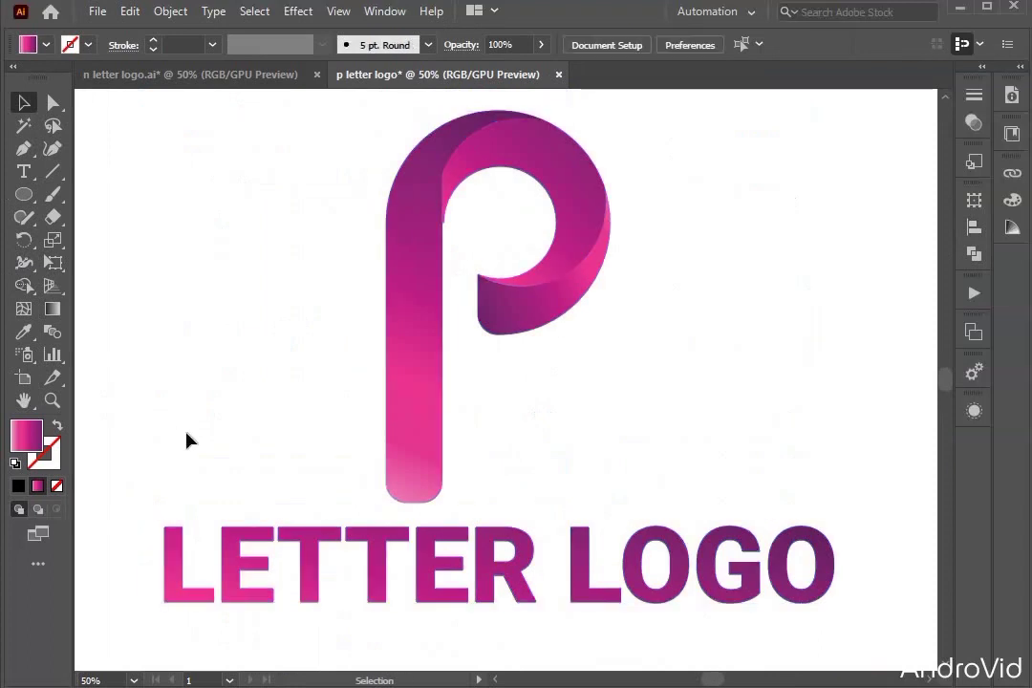
- Switch to the n letter logo.ai document and deselect the P to view the finished presentation artwork
left_click(184, 77)
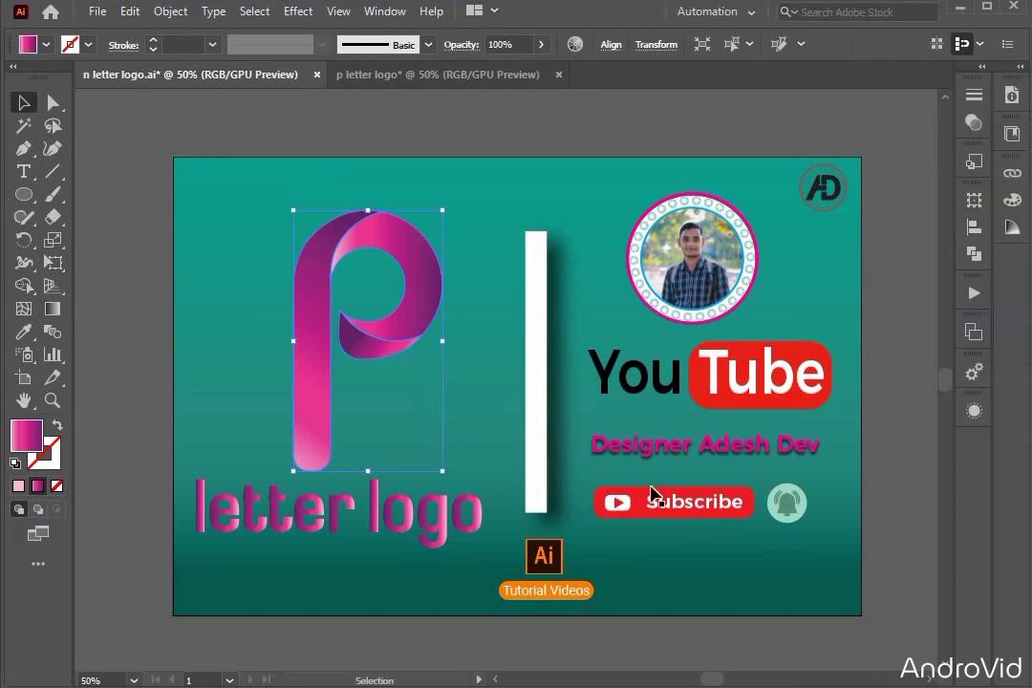
left_click(901, 383)
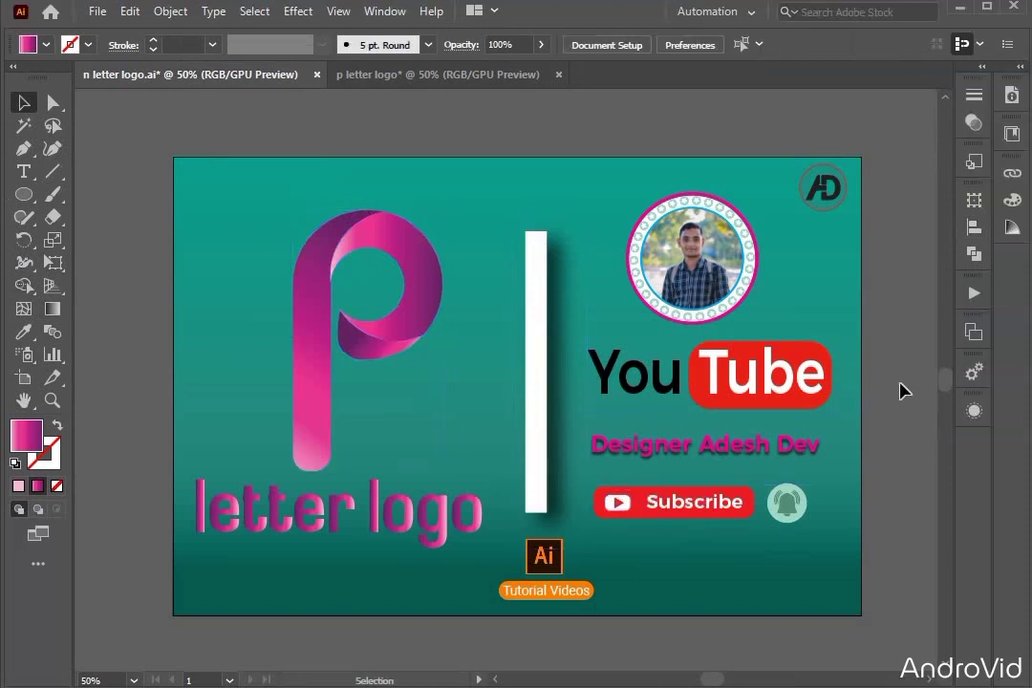